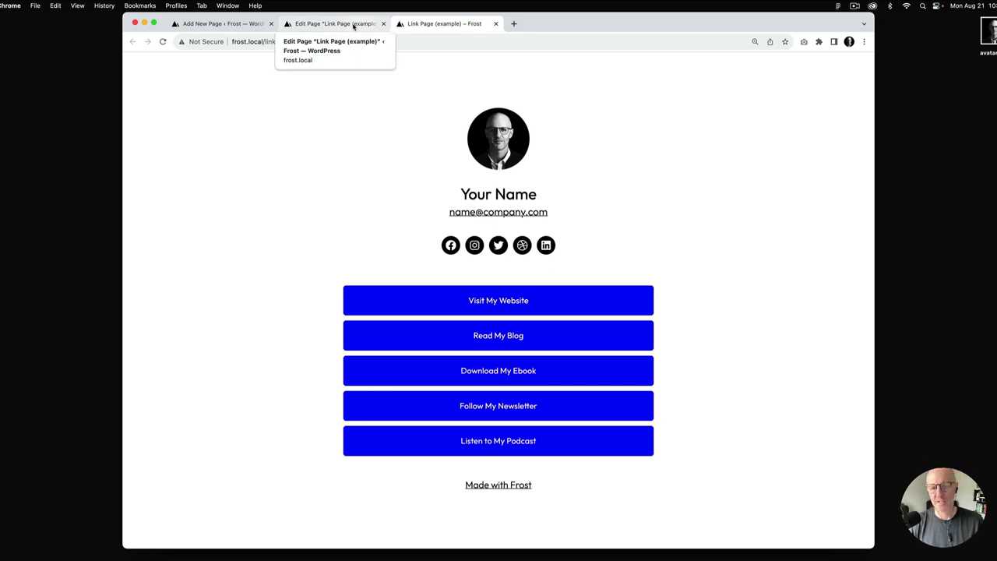
# Switch from the example link page's front end to its editor
pyautogui.click(353, 25)
# Inspect the example page's Row and Group blocks in List View, then move to the new page
pyautogui.click(303, 84)
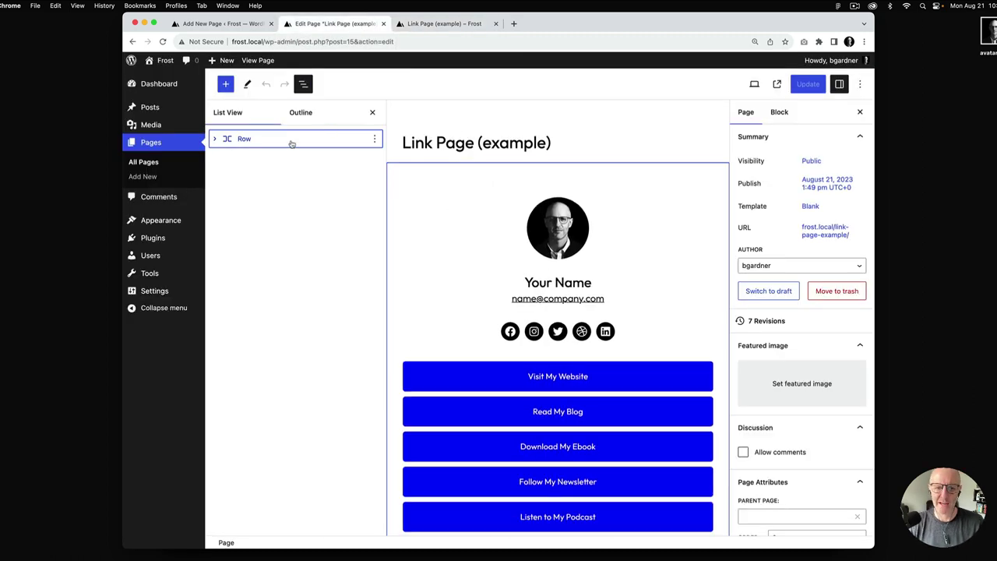
pyautogui.click(214, 139)
pyautogui.click(227, 158)
pyautogui.click(227, 158)
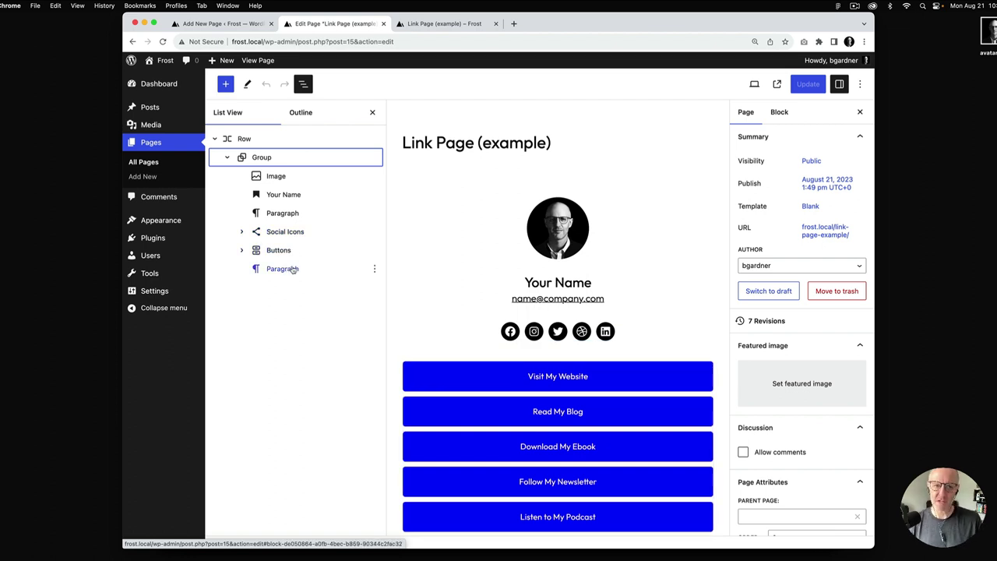
pyautogui.hotkey('ctrl', 'shift', 'Tab')
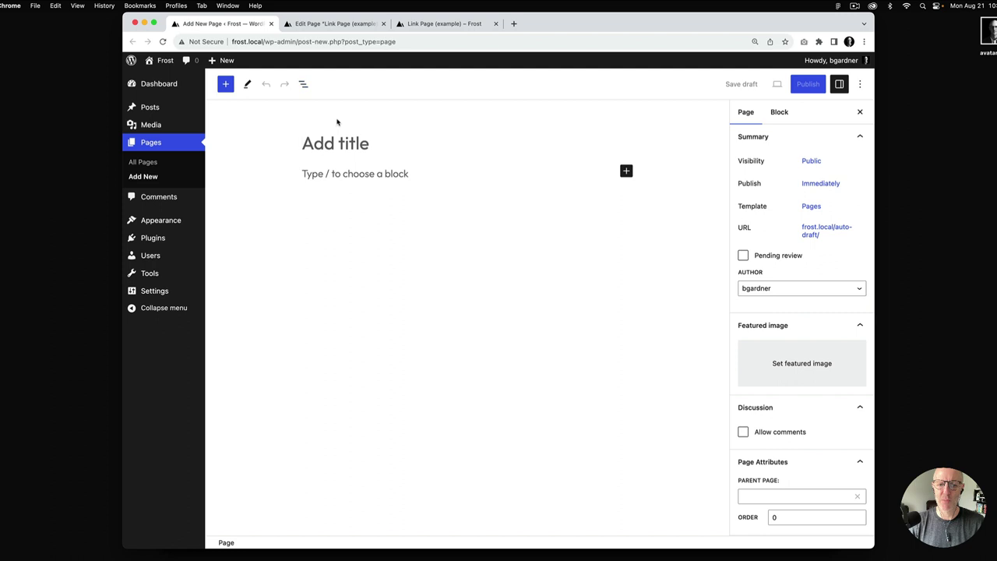
# Title the new page 'Link Page' and assign it the Blank template
pyautogui.write('Link Page')
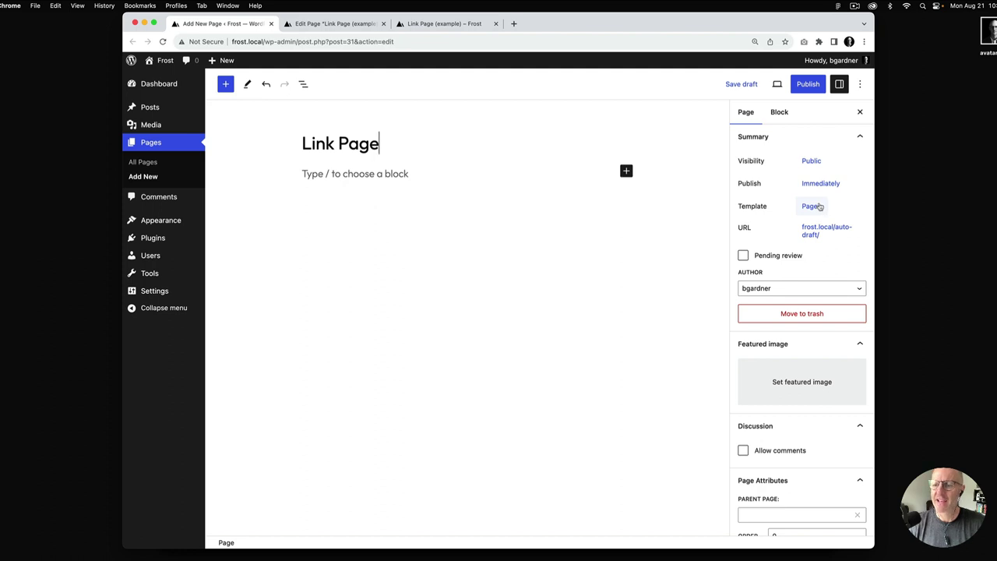
pyautogui.click(819, 208)
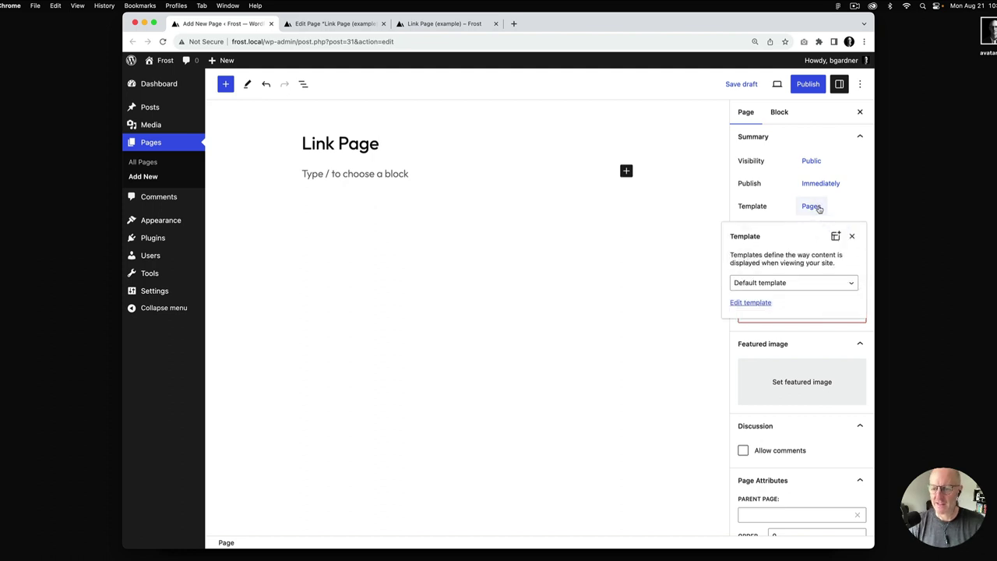
pyautogui.click(824, 285)
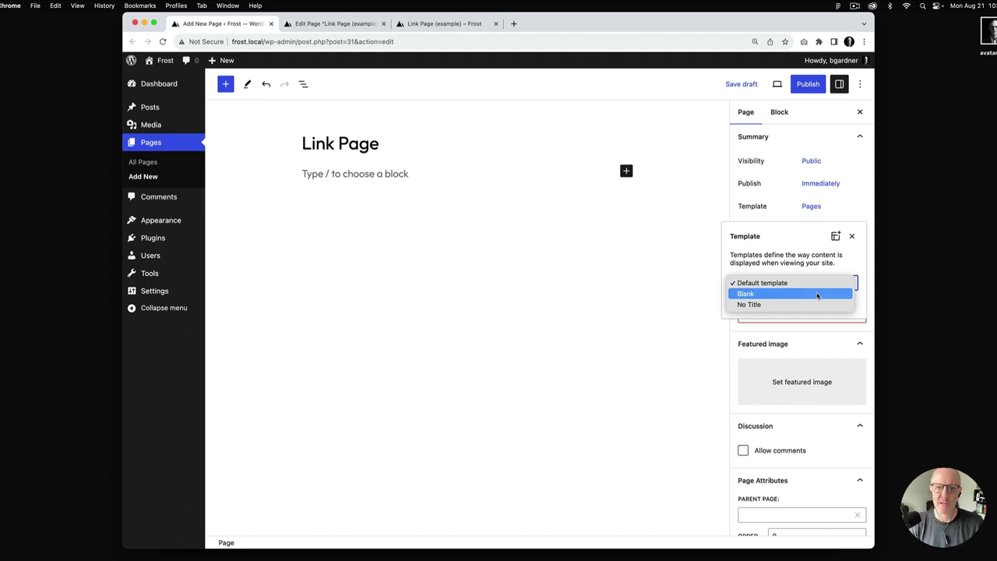
pyautogui.click(766, 297)
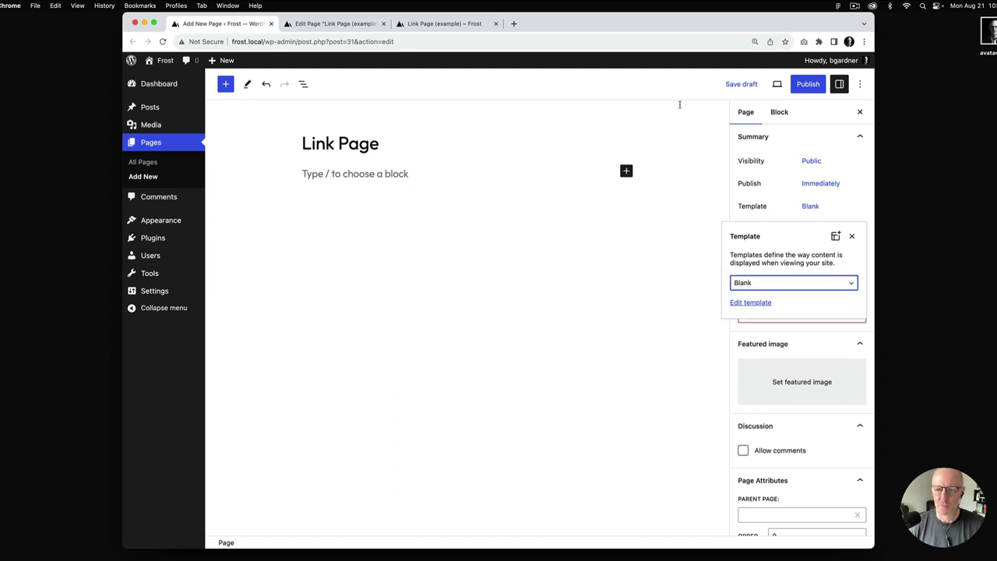
# Publish the Link Page
pyautogui.click(808, 83)
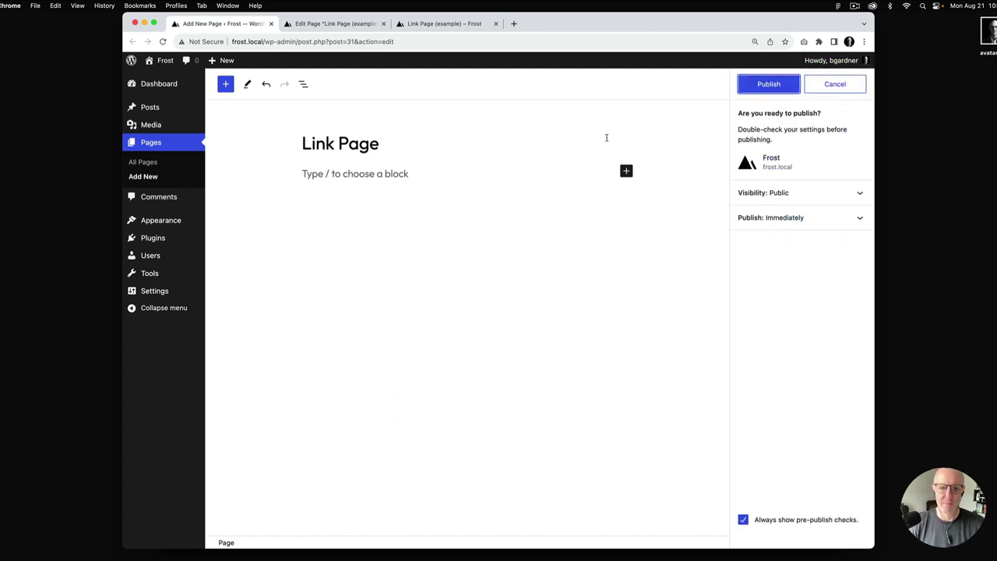
pyautogui.click(769, 84)
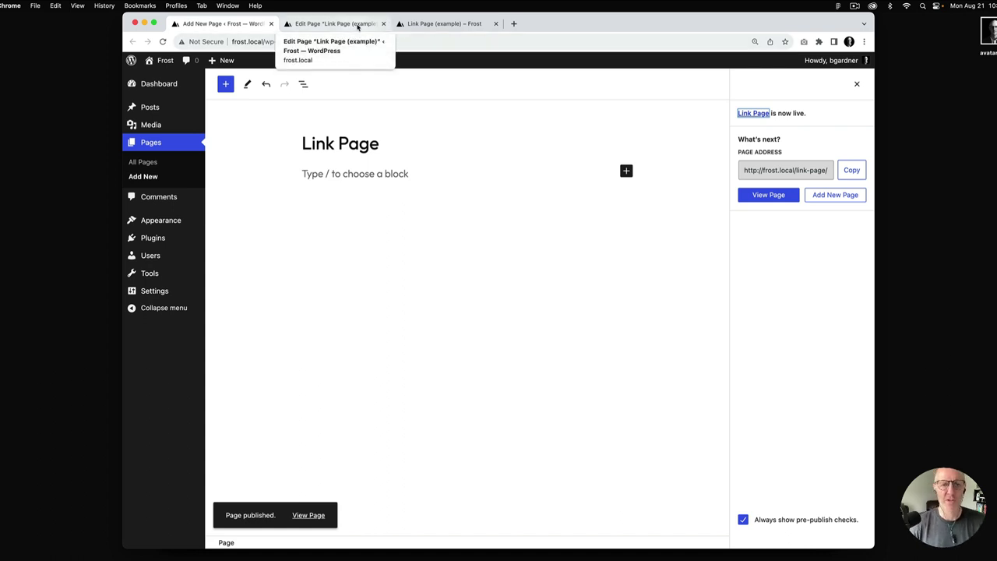
pyautogui.click(373, 173)
# Insert the avatar photo from the Media Library as an Image block via /img
pyautogui.write('/img')
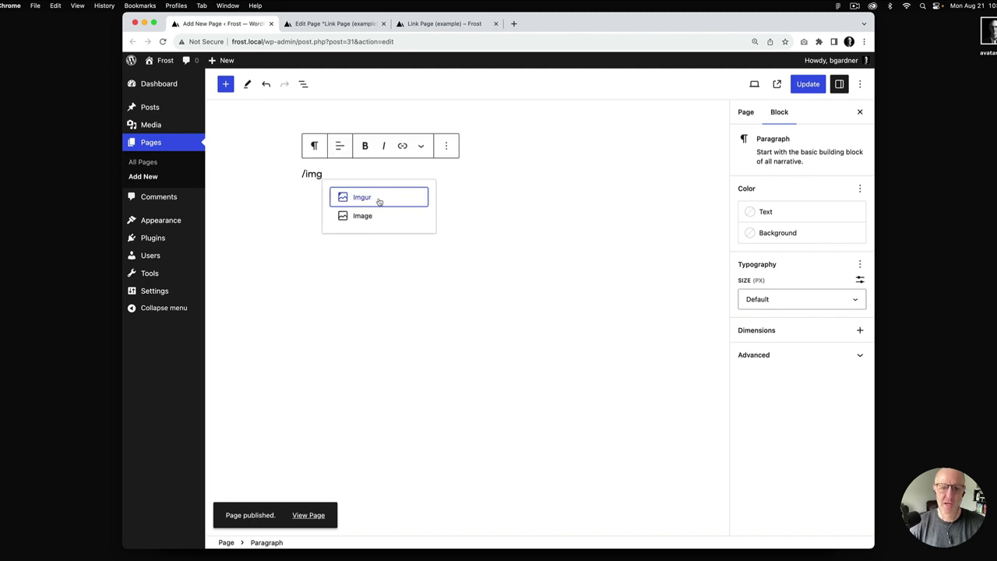
pyautogui.click(368, 213)
pyautogui.click(385, 238)
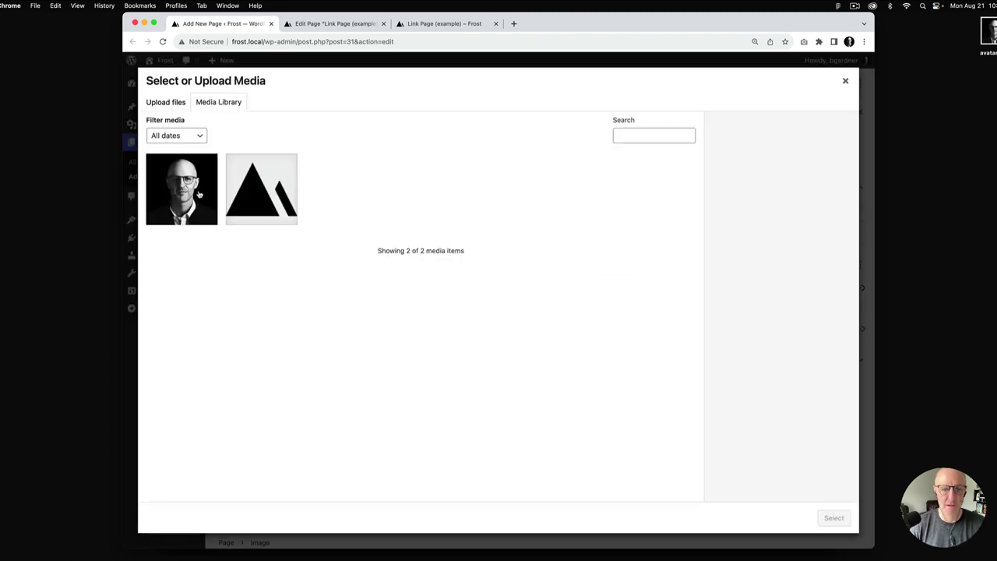
pyautogui.click(195, 194)
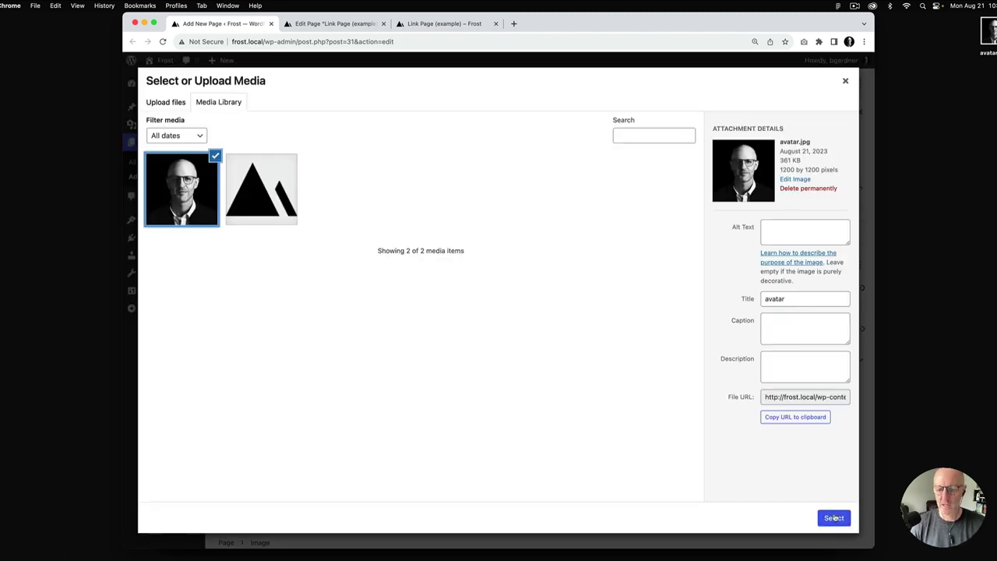
pyautogui.click(833, 518)
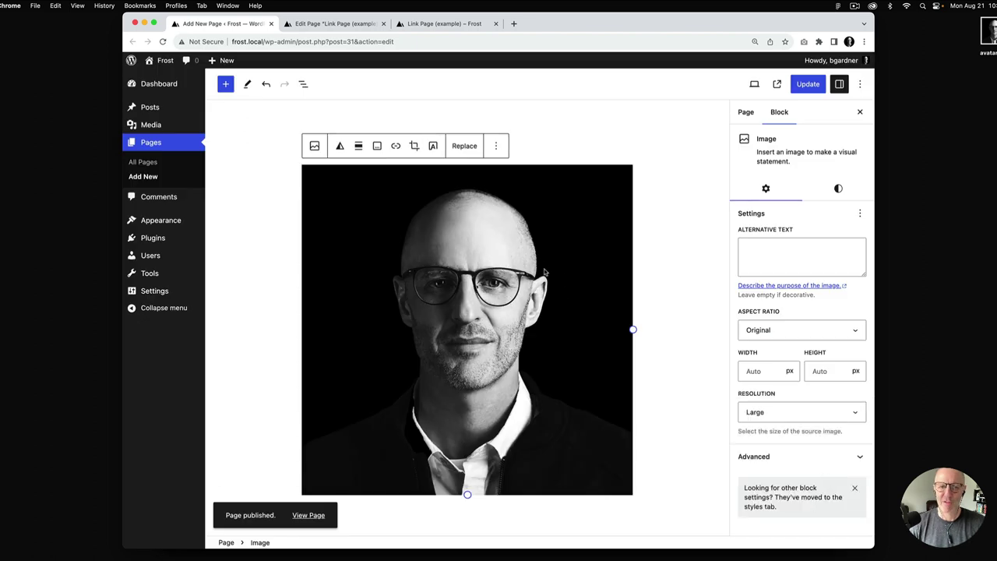
# Match the example: set the avatar to Full Size resolution at 120 × 120 px
pyautogui.click(344, 24)
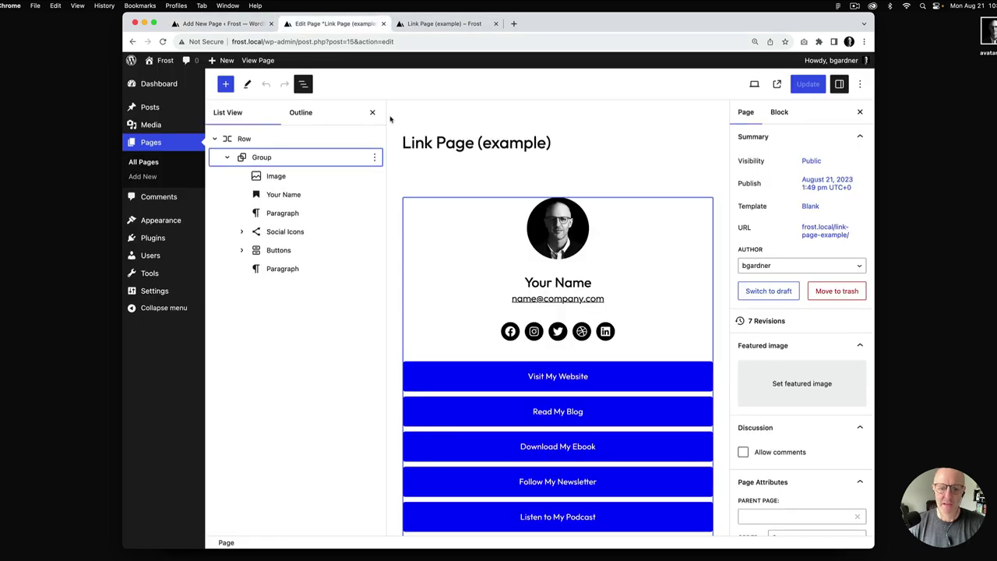
pyautogui.click(558, 234)
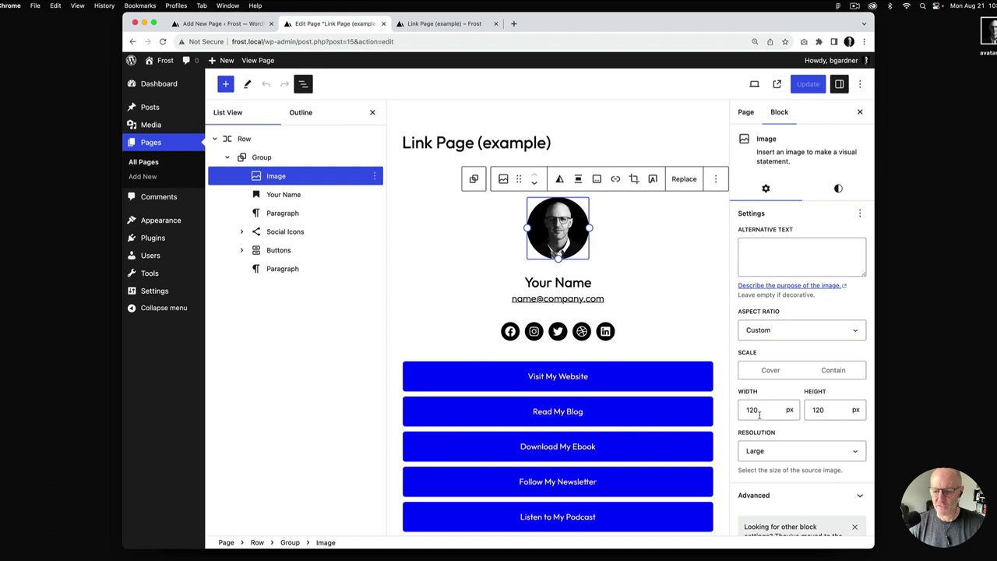
pyautogui.click(248, 26)
pyautogui.click(763, 371)
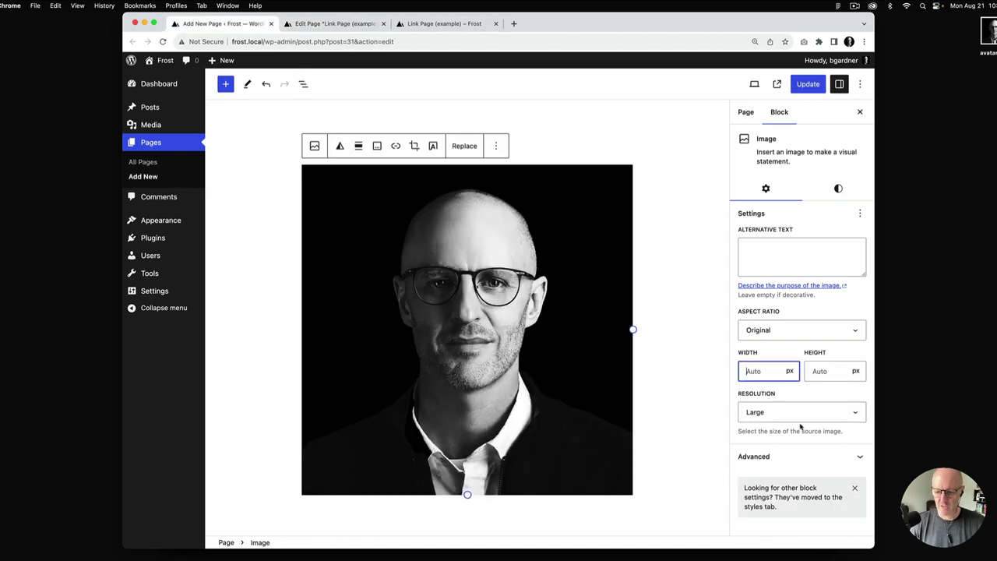
pyautogui.click(801, 426)
pyautogui.click(791, 422)
pyautogui.click(759, 372)
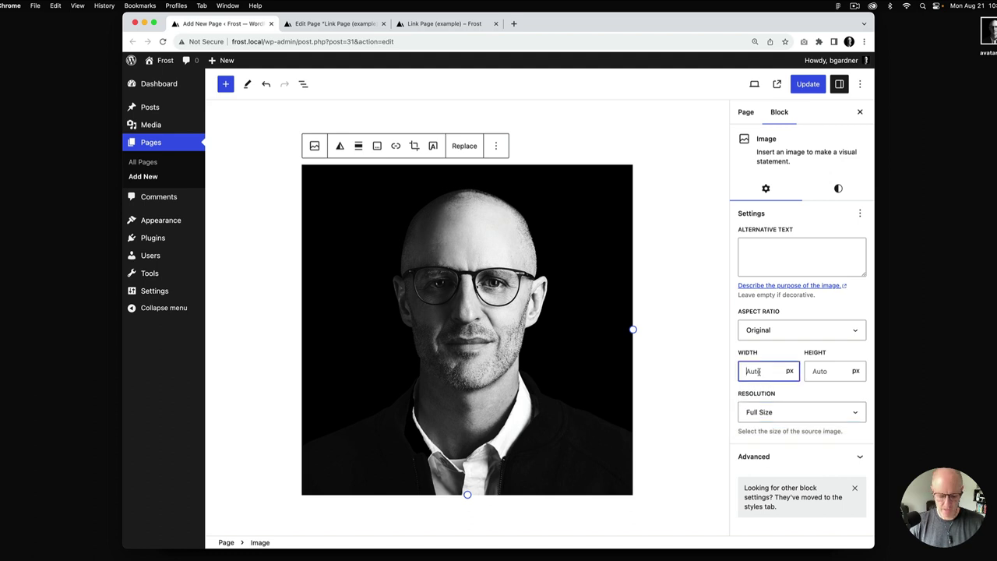
pyautogui.write('120')
pyautogui.click(819, 371)
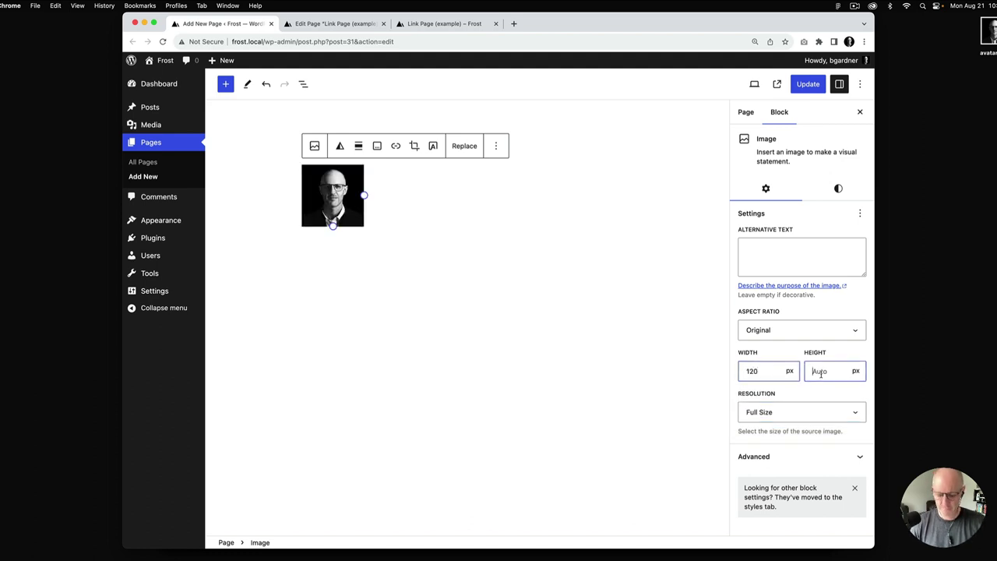
pyautogui.write('120')
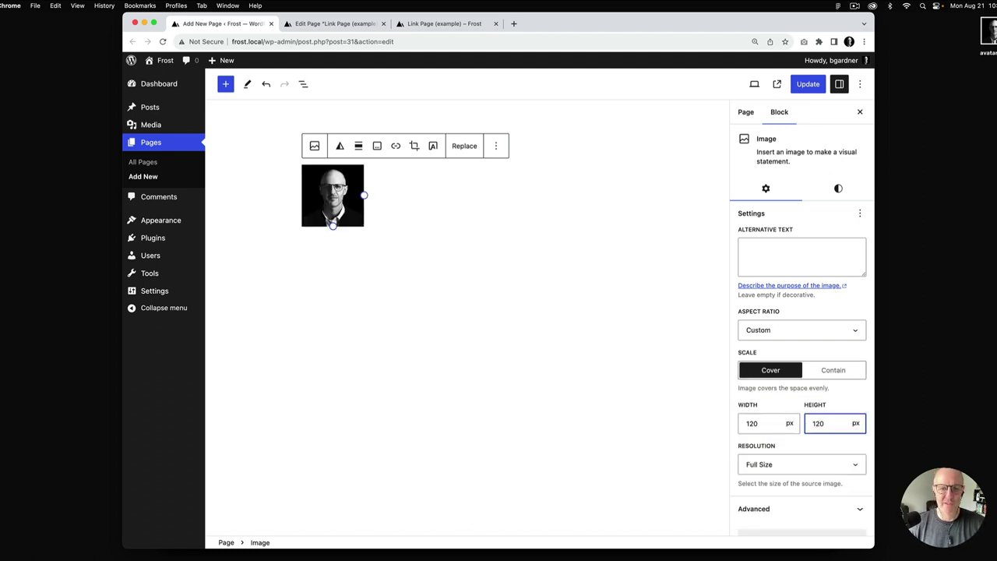
pyautogui.click(417, 25)
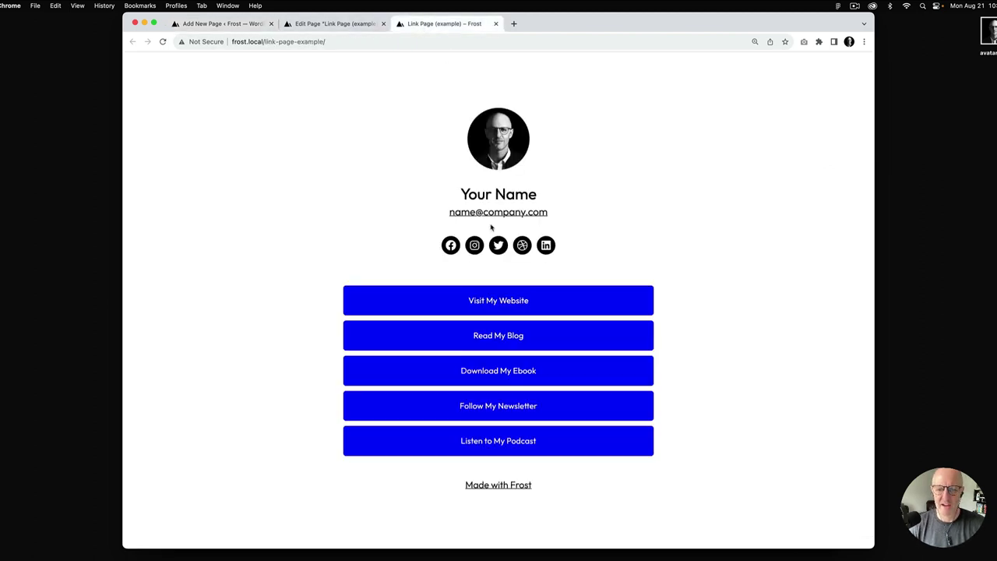
pyautogui.click(222, 24)
# Add a heading with the author's name and a paragraph with their email address
pyautogui.click(360, 254)
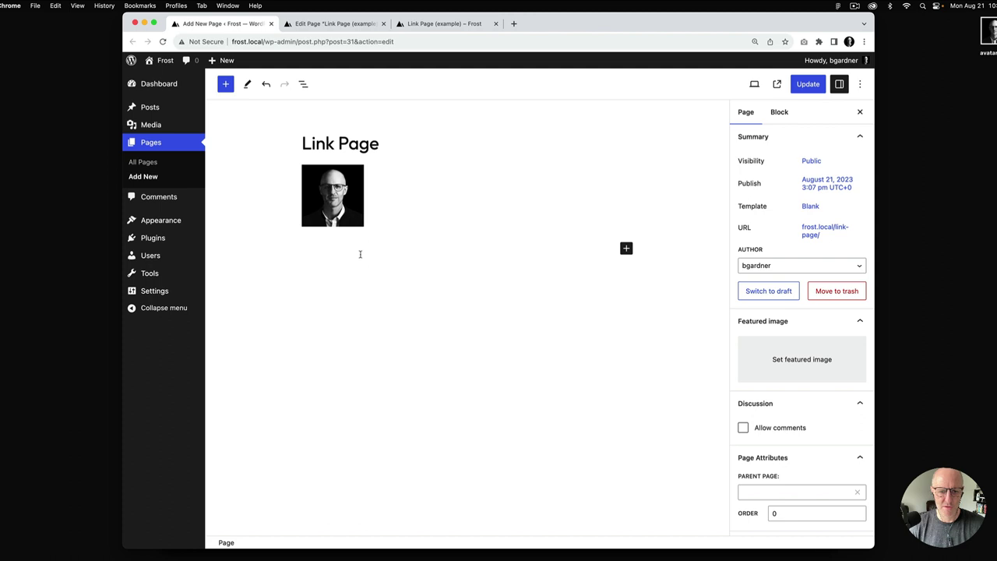
pyautogui.click(626, 249)
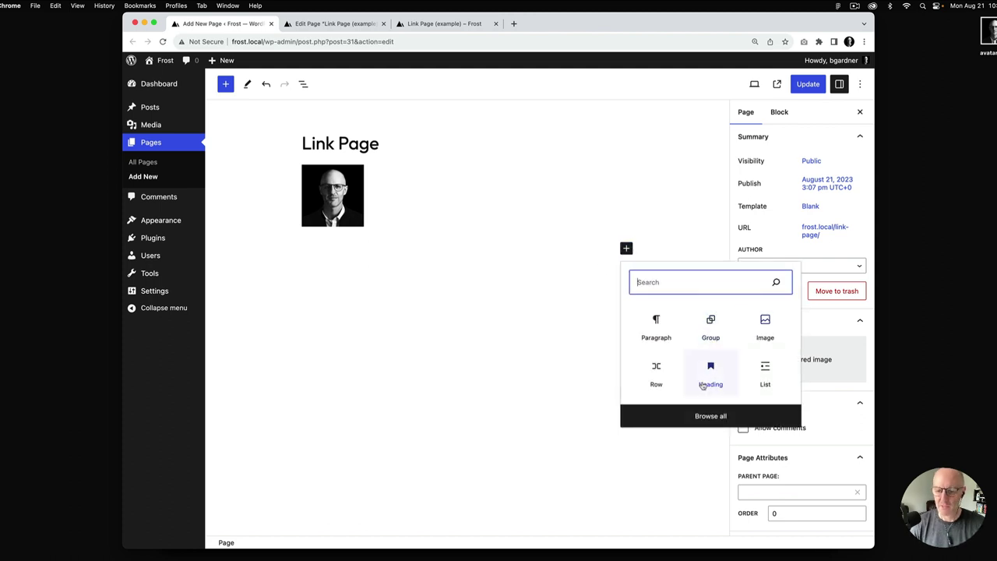
pyautogui.click(715, 375)
pyautogui.write('Brian Gardner')
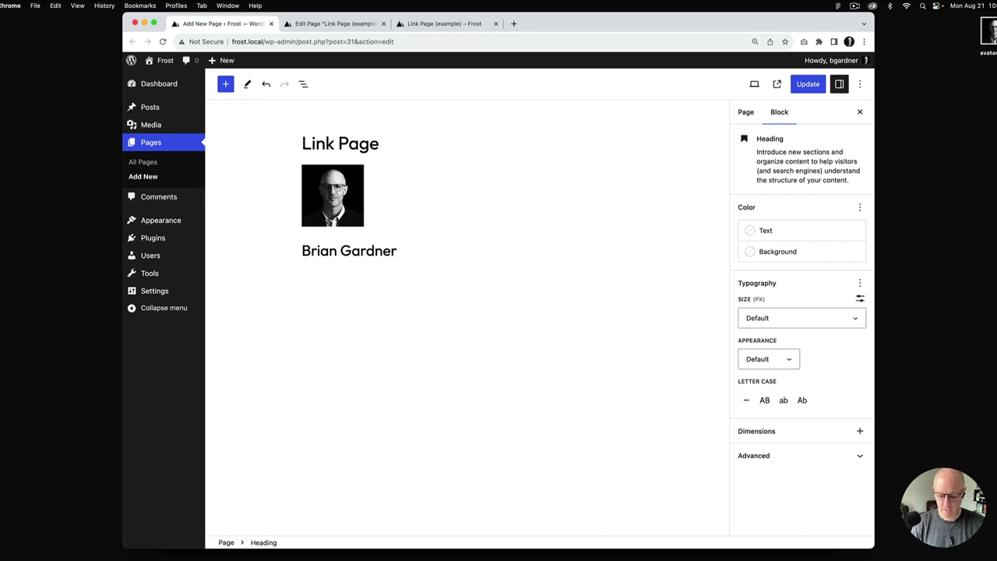
pyautogui.press('Return')
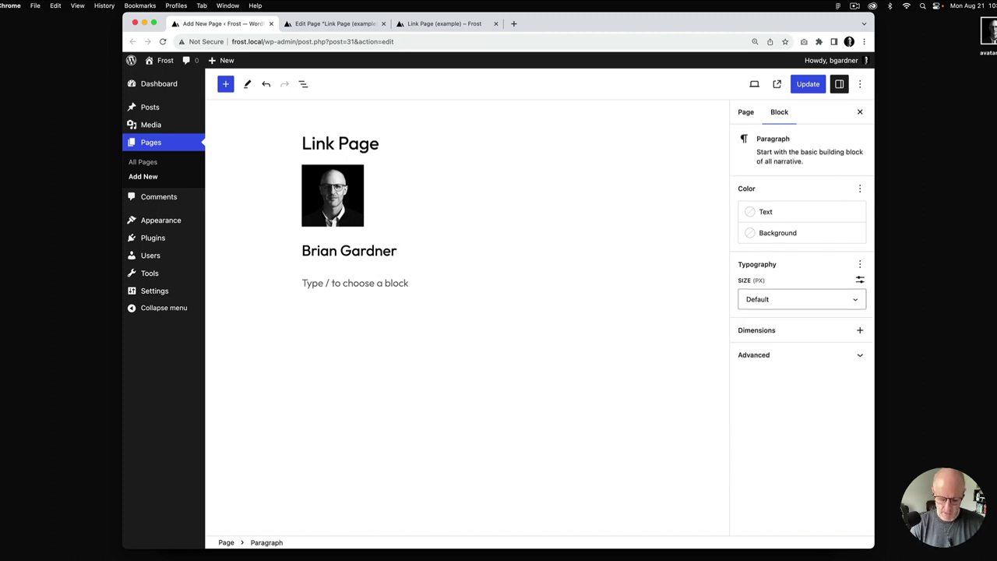
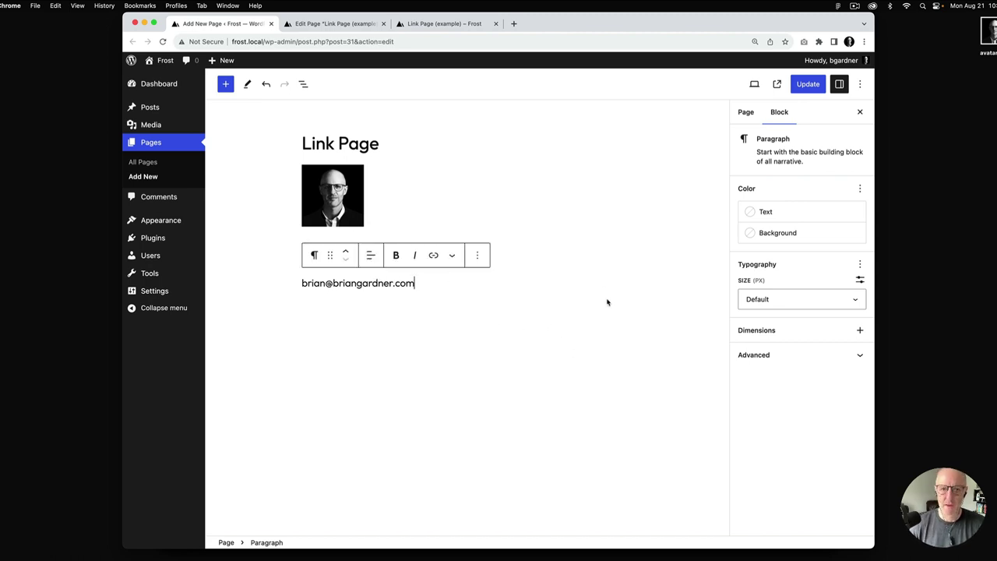
# Check the example page again and start a new paragraph below the email
pyautogui.click(466, 23)
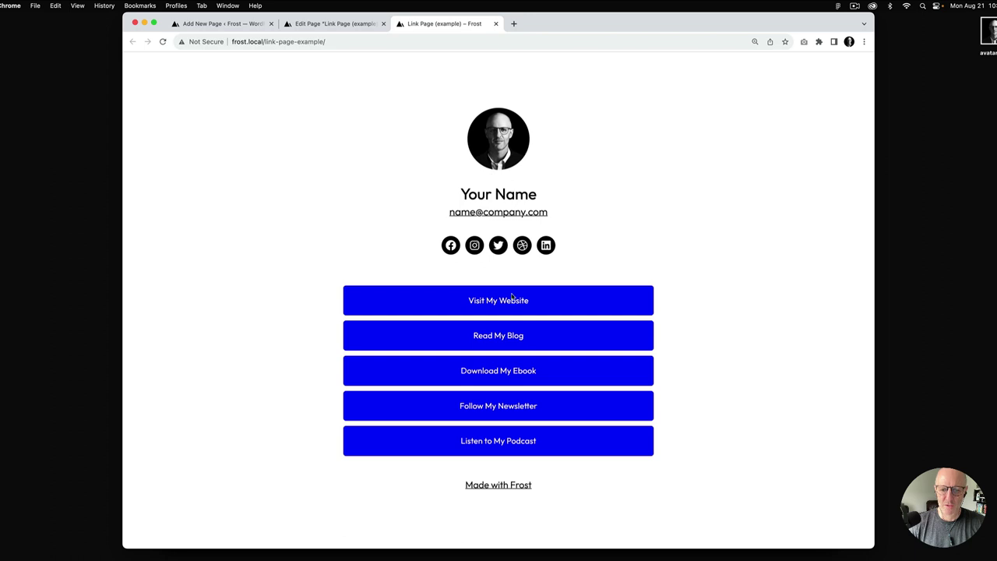
pyautogui.click(226, 23)
pyautogui.press('Return')
# Insert a Social Icons block and add a linked Twitter icon
pyautogui.write('/so')
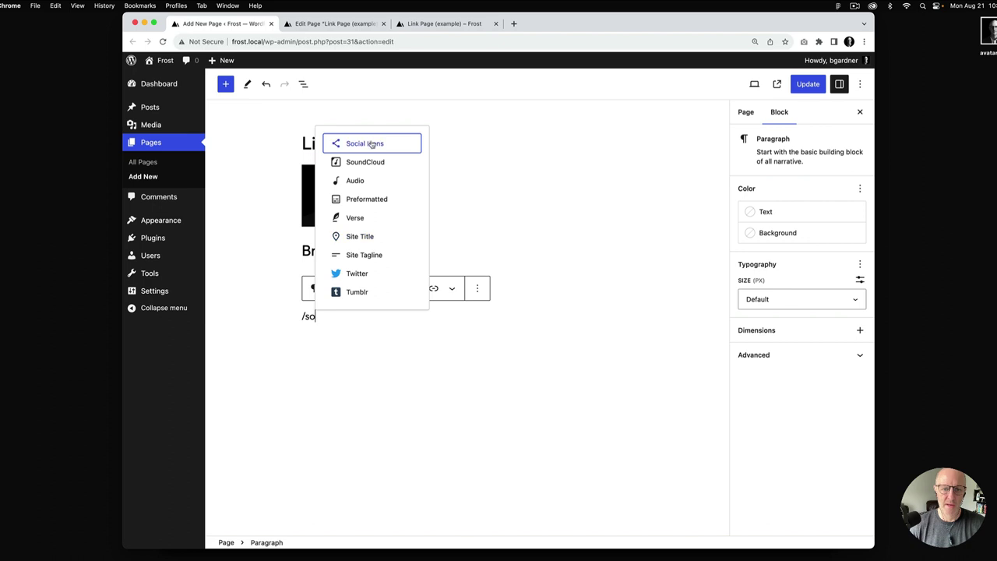
pyautogui.click(373, 144)
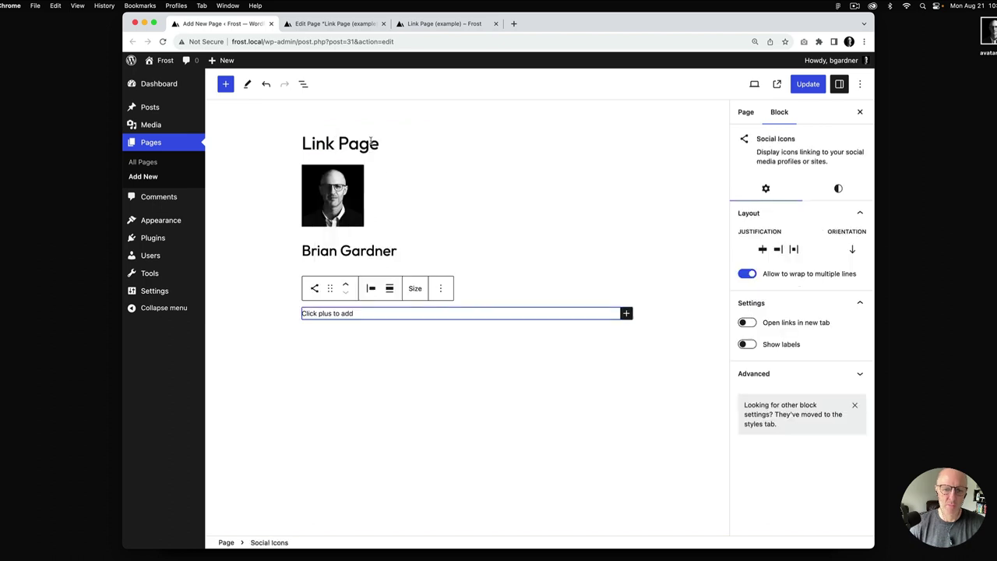
pyautogui.click(626, 313)
pyautogui.write('tw')
pyautogui.click(573, 381)
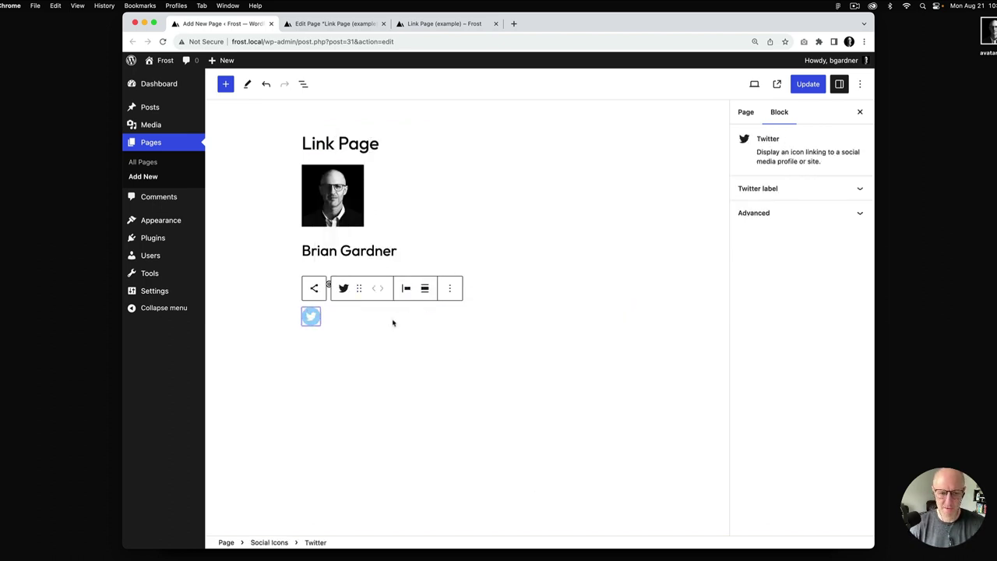
pyautogui.click(311, 315)
pyautogui.write('ht')
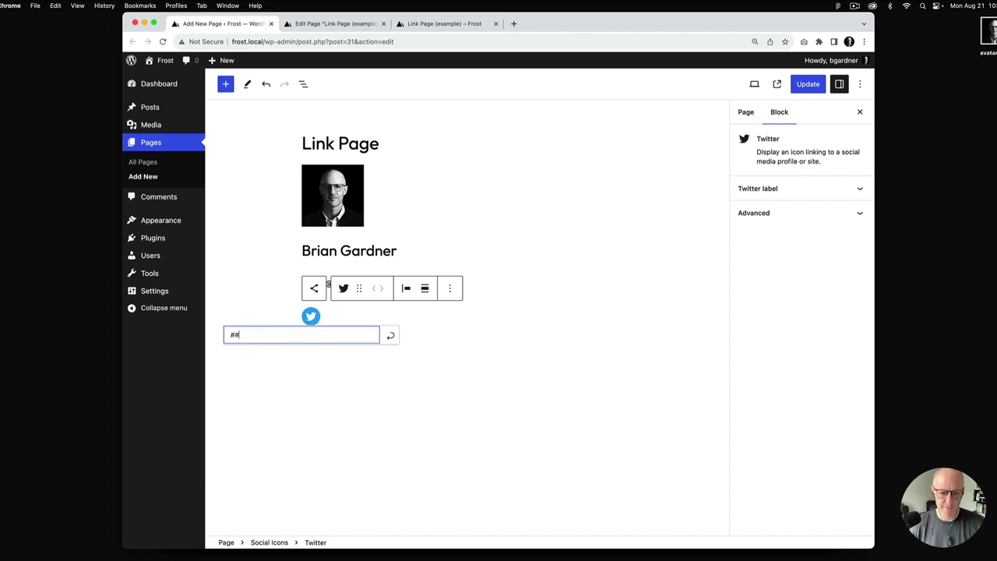
pyautogui.click(390, 336)
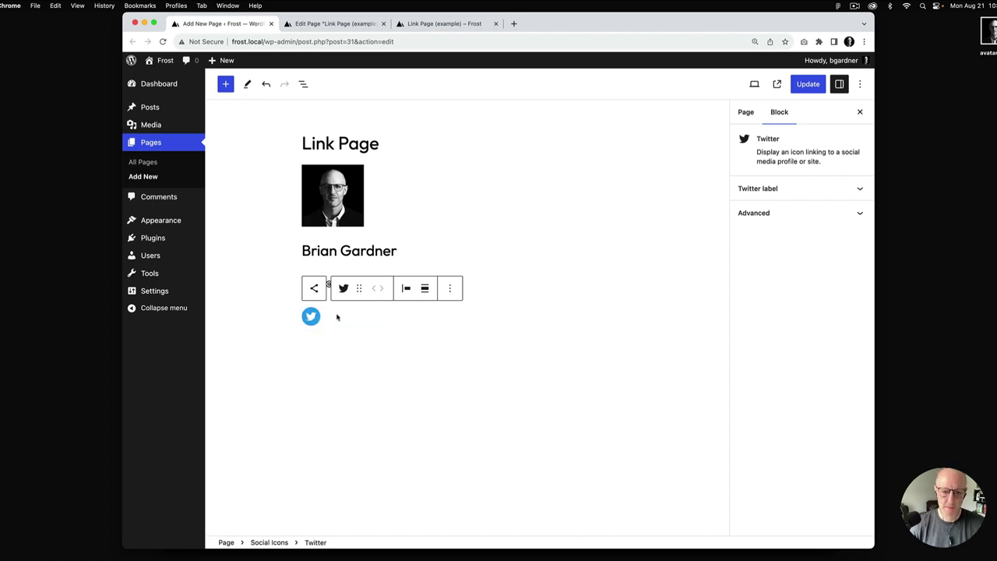
# Add a linked Instagram icon to the social row
pyautogui.click(332, 318)
pyautogui.click(627, 320)
pyautogui.write('ins')
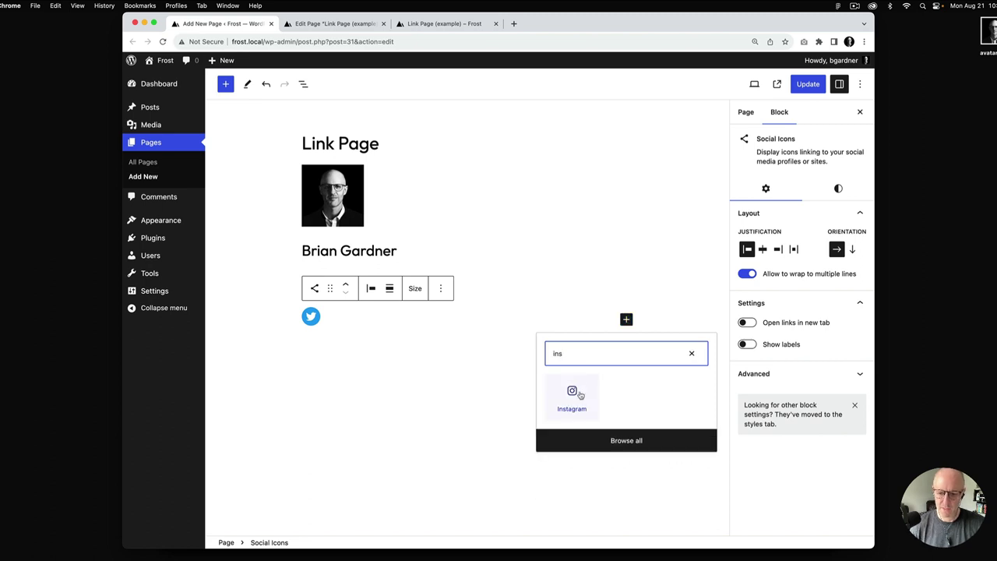
pyautogui.click(573, 396)
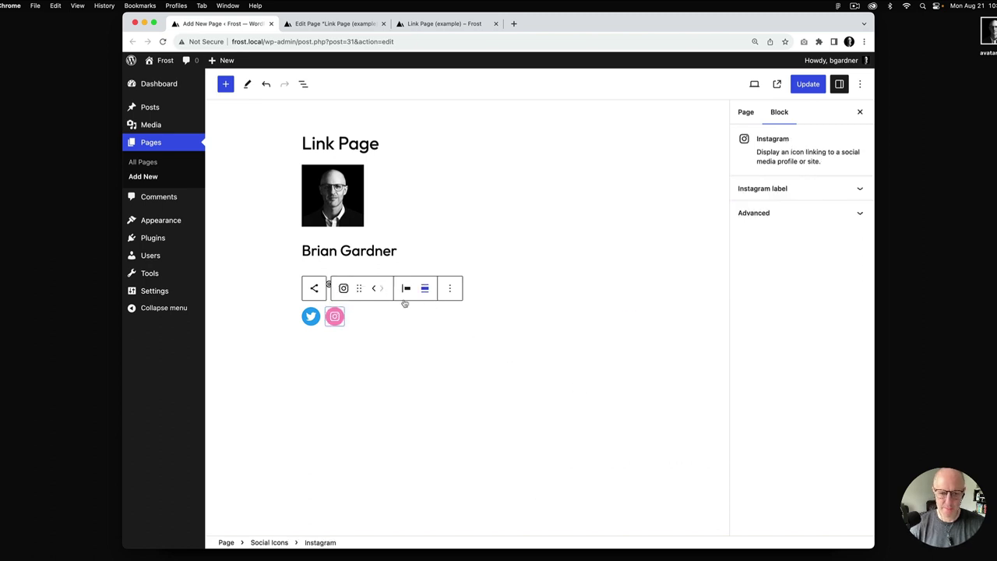
pyautogui.click(335, 317)
pyautogui.write('h')
pyautogui.click(414, 334)
# Add a linked LinkedIn icon to the social row
pyautogui.click(438, 321)
pyautogui.click(627, 319)
pyautogui.write('link')
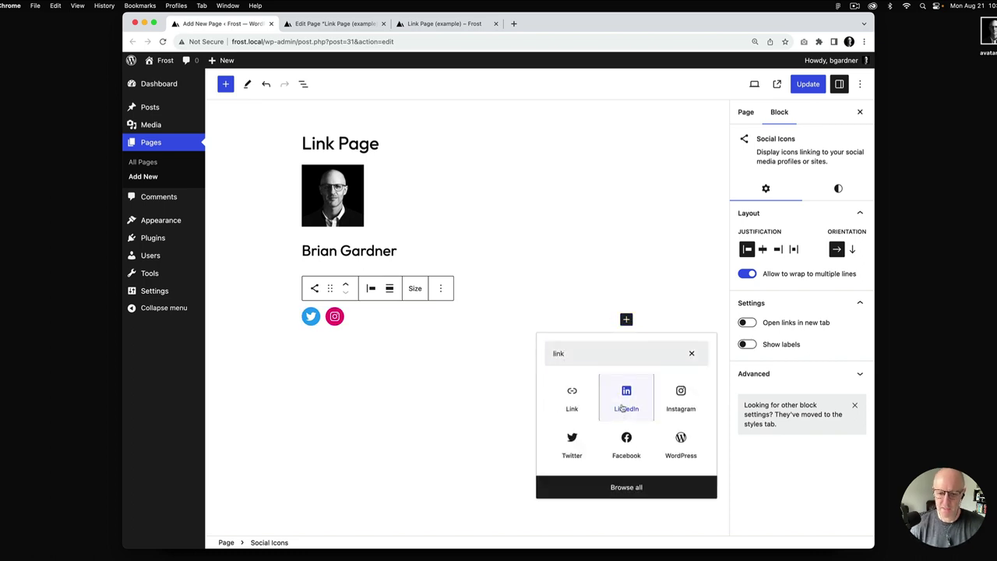
pyautogui.click(626, 401)
pyautogui.click(359, 316)
pyautogui.write('h')
pyautogui.click(438, 334)
# Add a Facebook icon with a # link and compare with the example
pyautogui.click(434, 324)
pyautogui.click(626, 320)
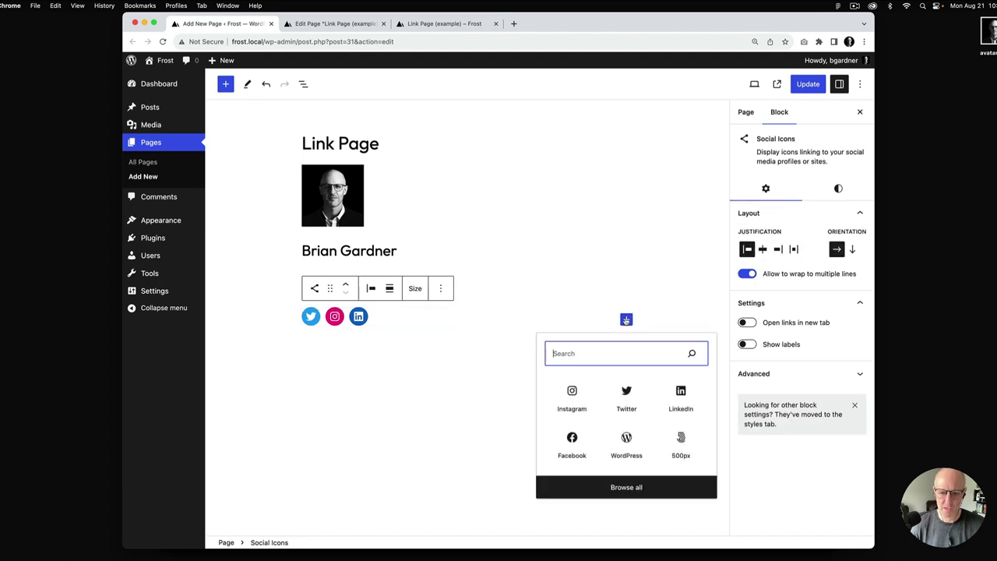
pyautogui.write('fa')
pyautogui.click(569, 395)
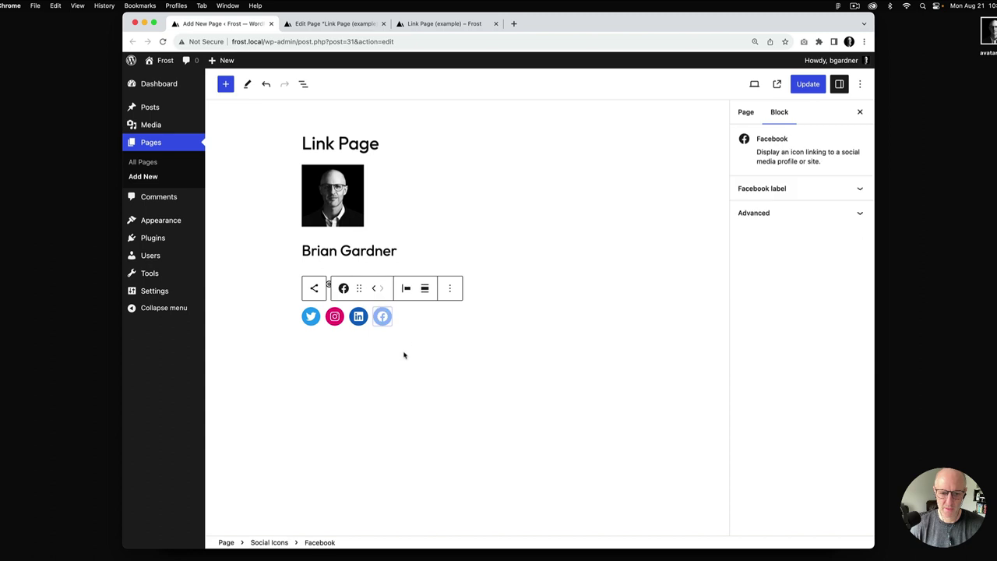
pyautogui.click(381, 316)
pyautogui.write('#')
pyautogui.click(464, 338)
pyautogui.click(458, 26)
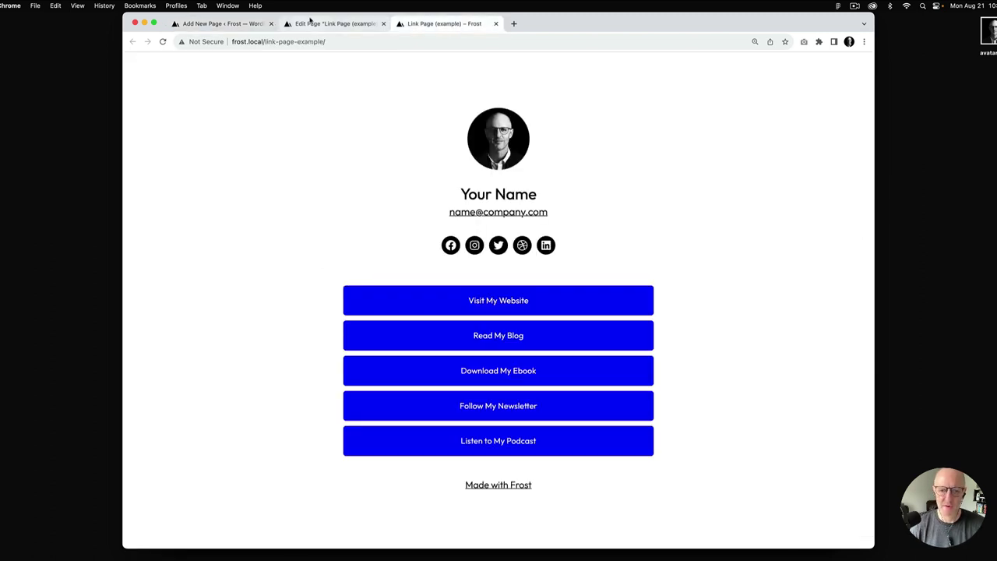
pyautogui.click(235, 24)
# Add a Dribbble icon with a # link and compare with the example
pyautogui.click(421, 323)
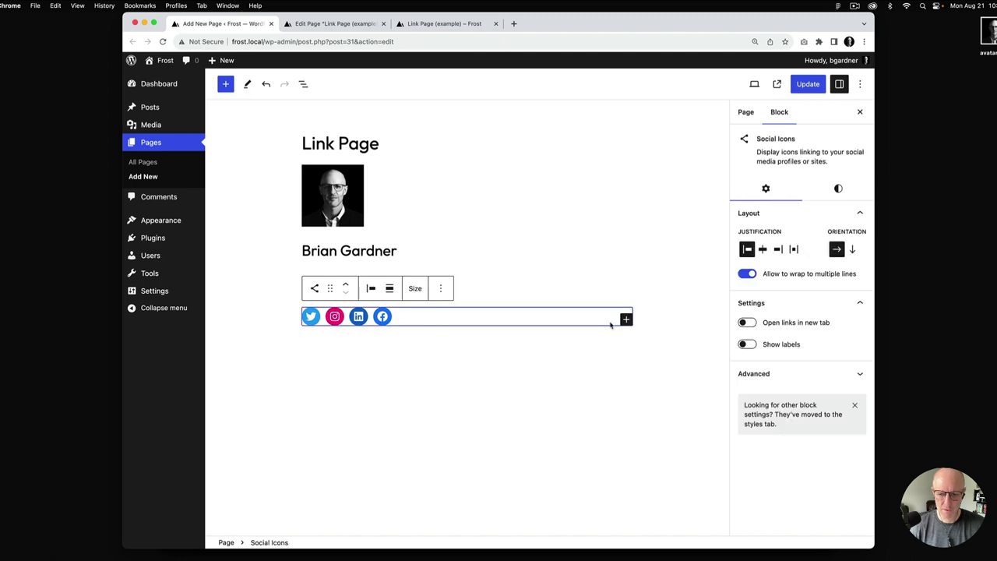
pyautogui.click(627, 320)
pyautogui.write('dr')
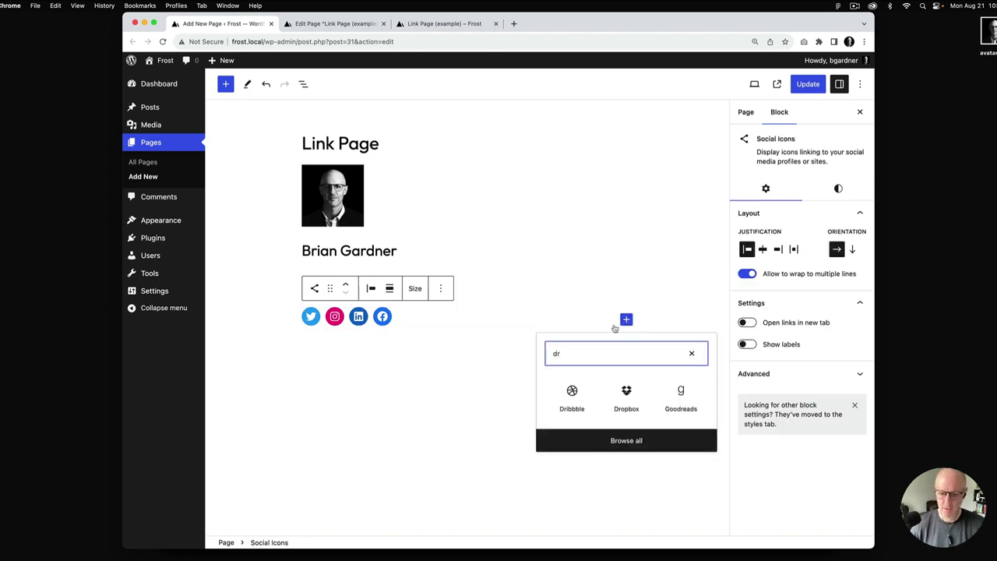
pyautogui.click(572, 397)
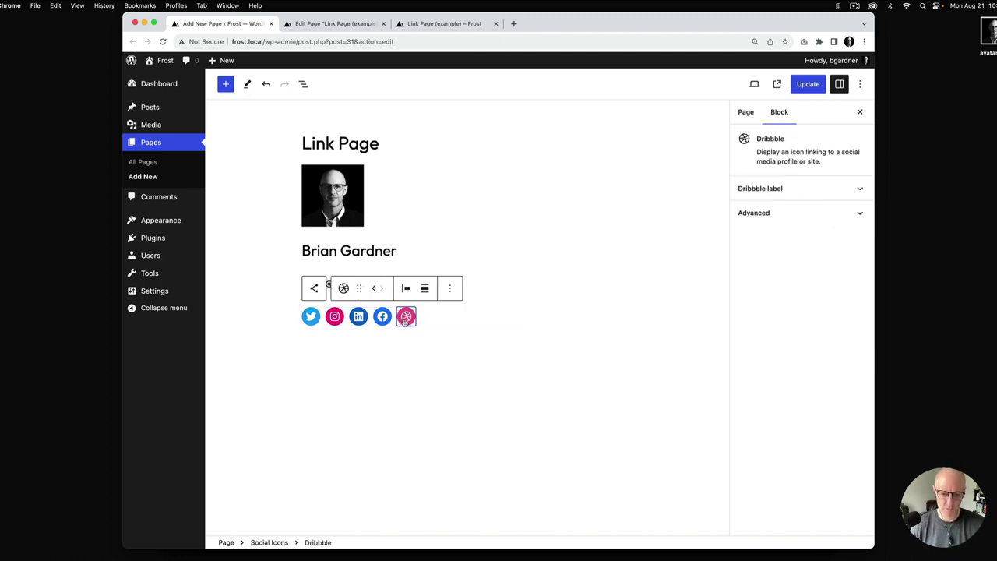
pyautogui.click(406, 316)
pyautogui.write('#')
pyautogui.click(484, 337)
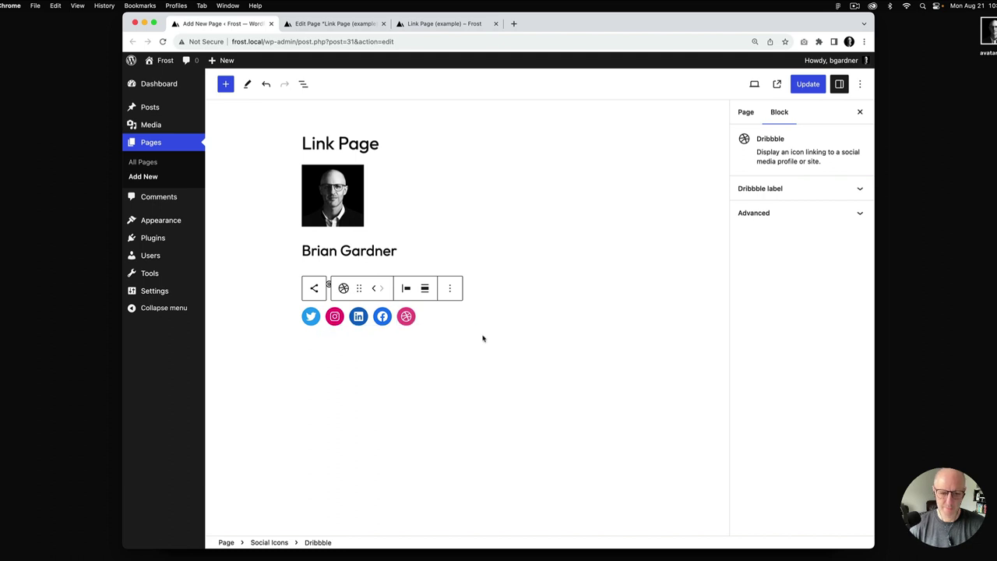
pyautogui.click(452, 28)
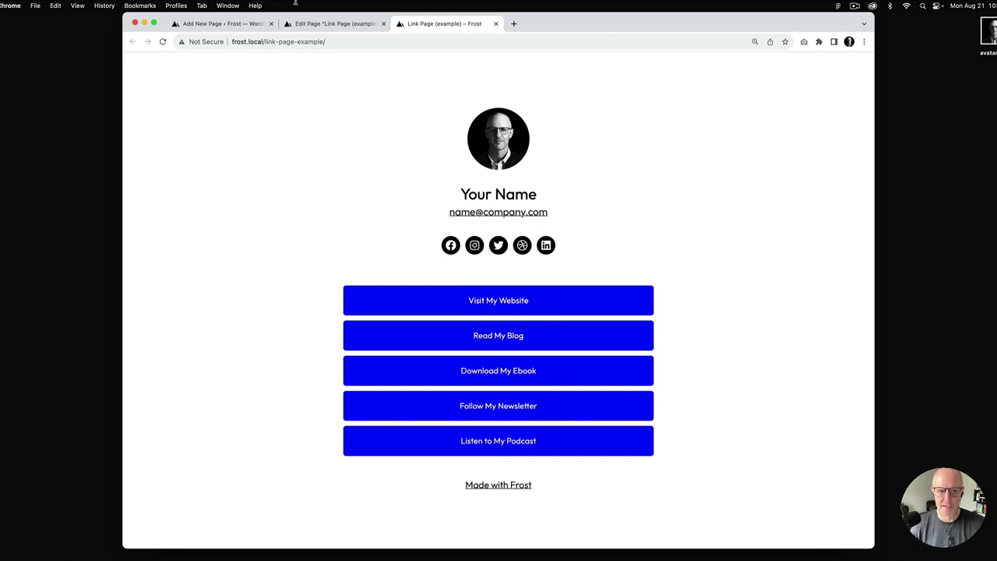
pyautogui.click(222, 24)
pyautogui.click(439, 322)
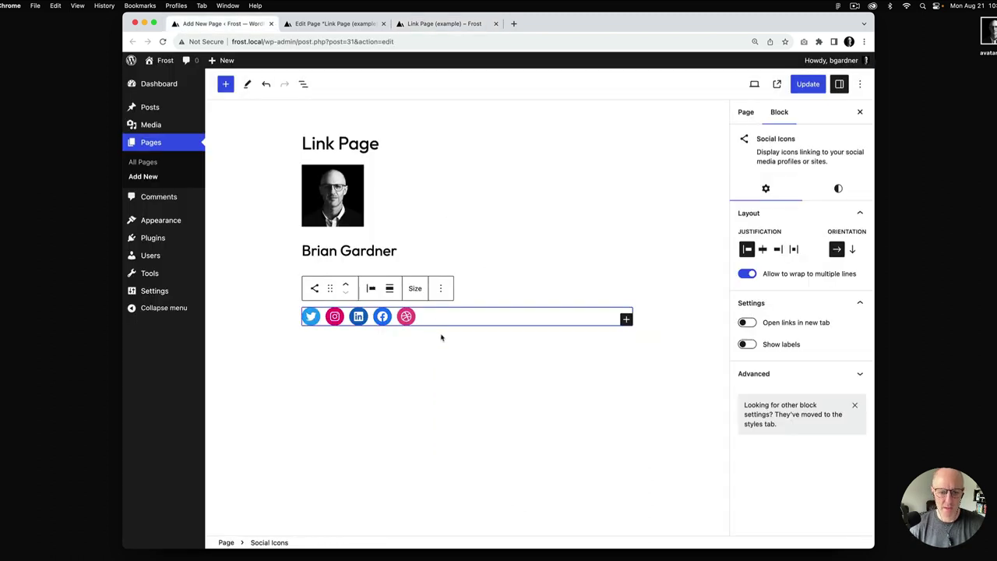
# Add a Buttons block with Visit My Website, Read My Blog and Download My eBook
pyautogui.click(529, 382)
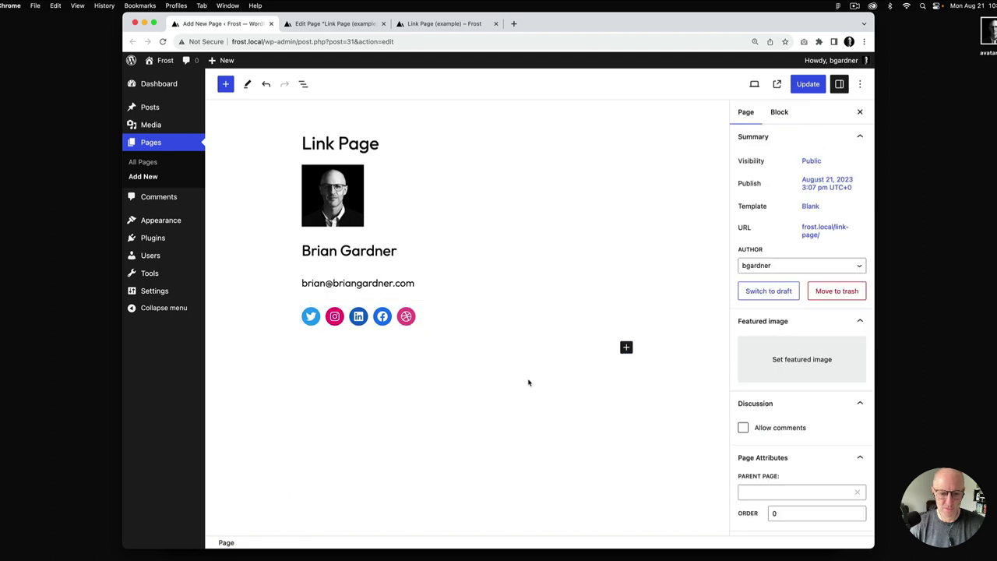
pyautogui.click(626, 349)
pyautogui.write('/bu')
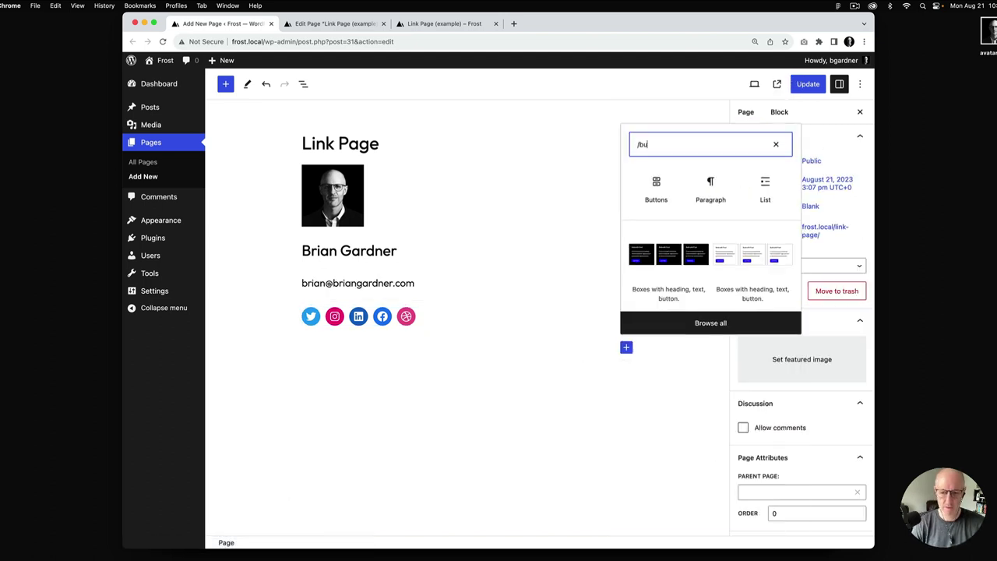
pyautogui.click(656, 185)
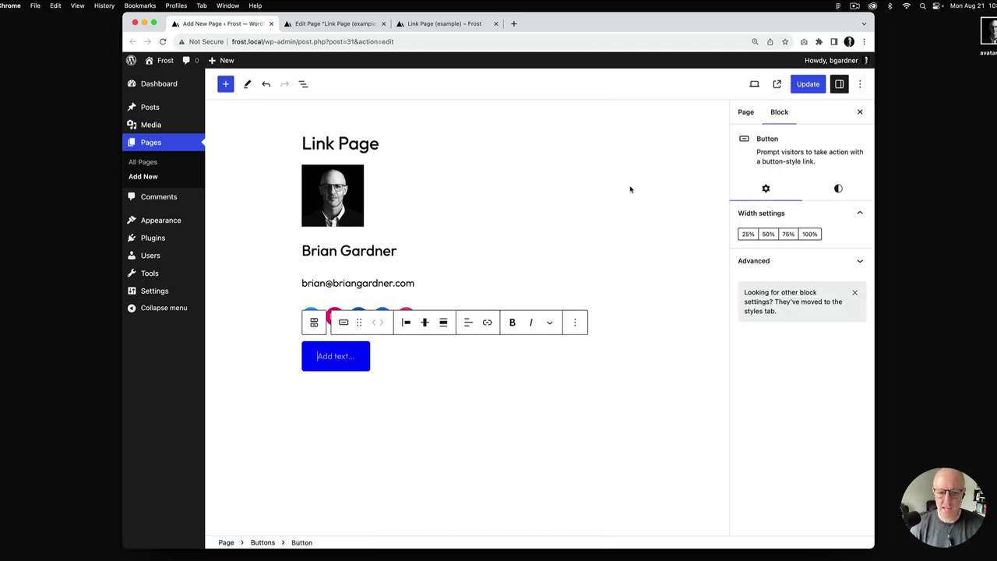
pyautogui.write('Visit')
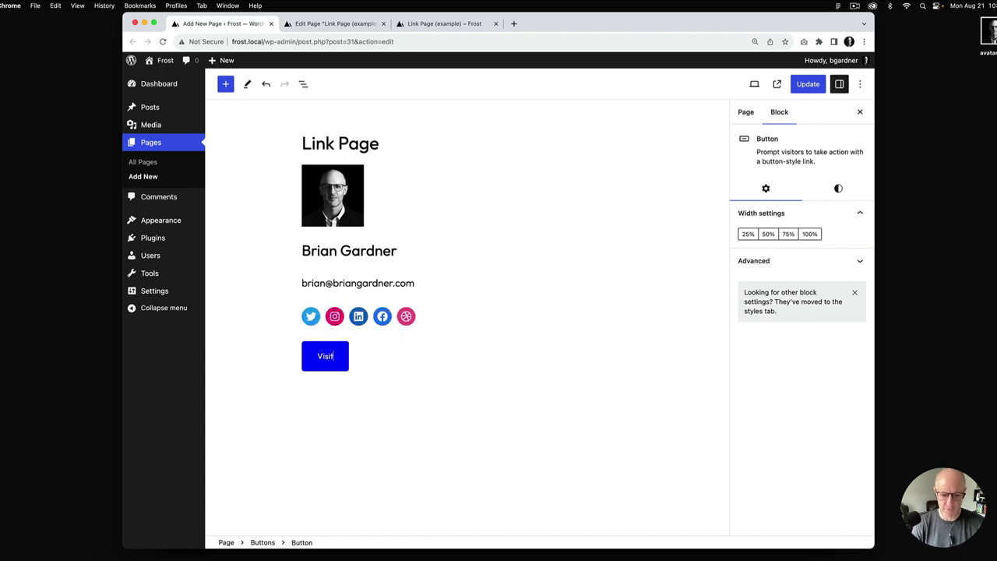
pyautogui.write(' My Website')
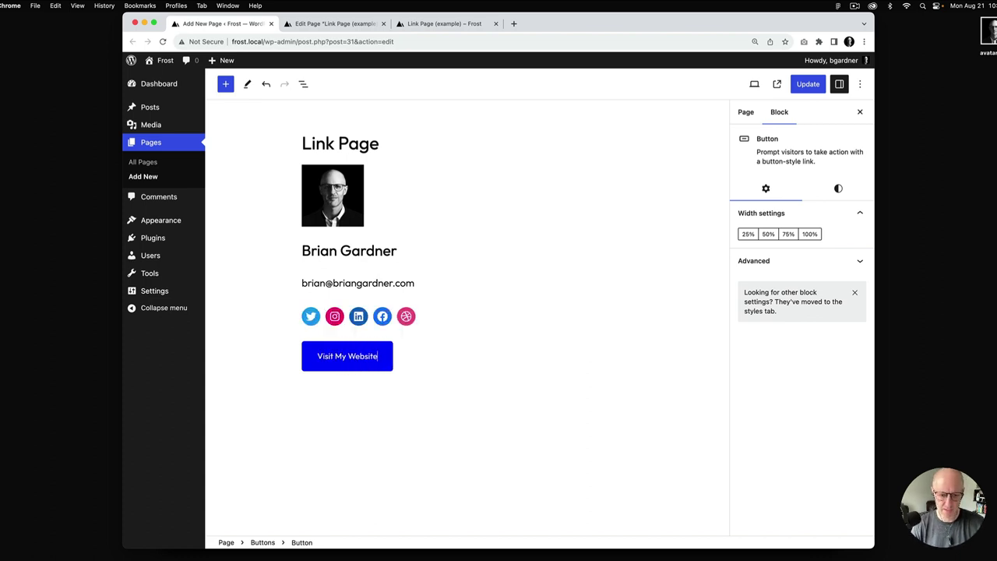
pyautogui.press('Return')
pyautogui.write('R')
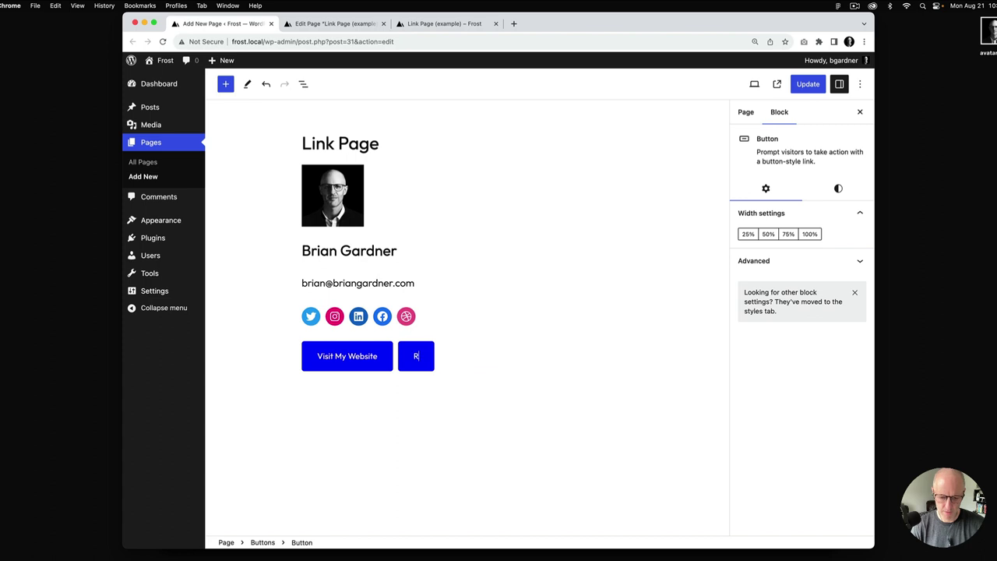
pyautogui.write('ead My Blog')
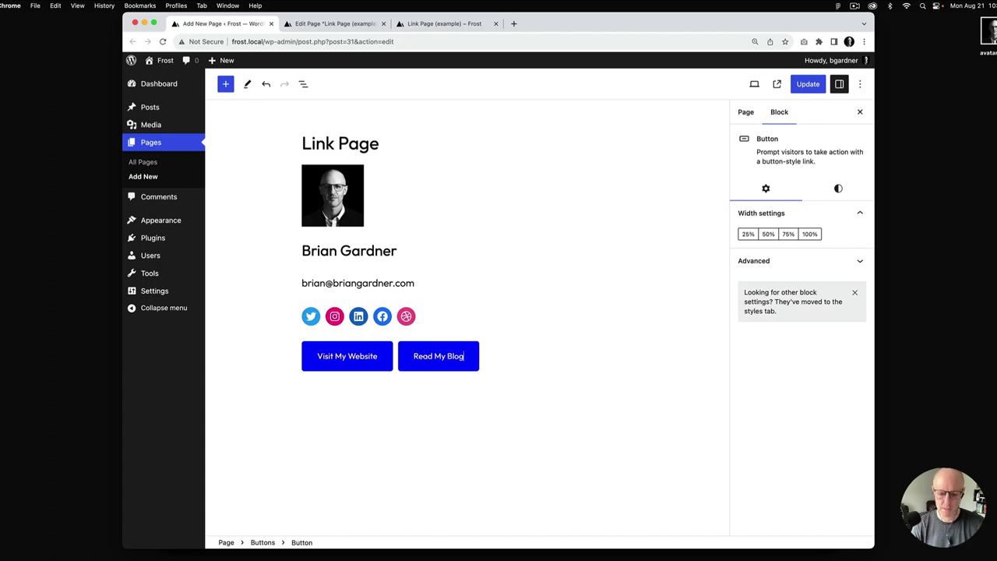
pyautogui.press('Return')
pyautogui.write('Down')
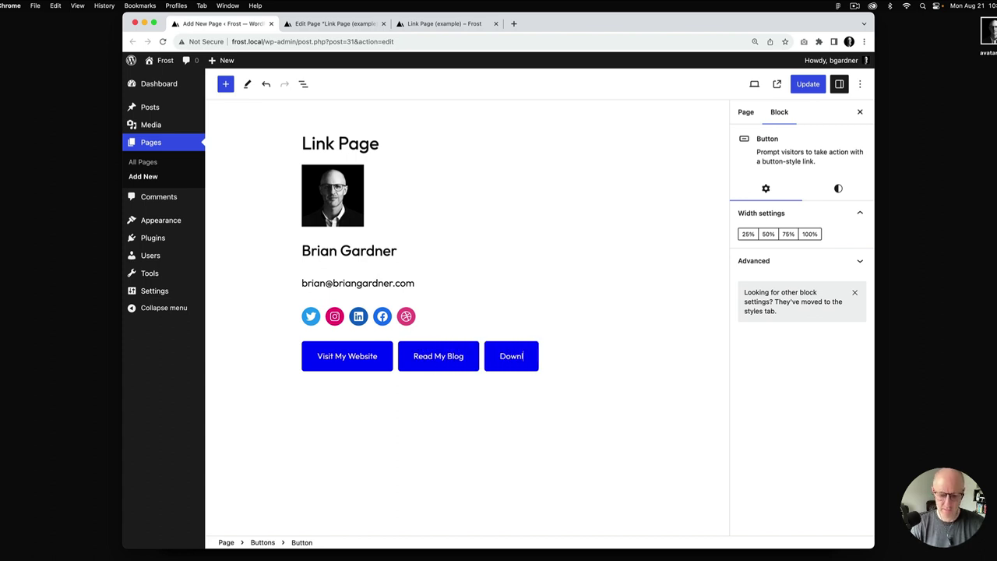
pyautogui.write('load')
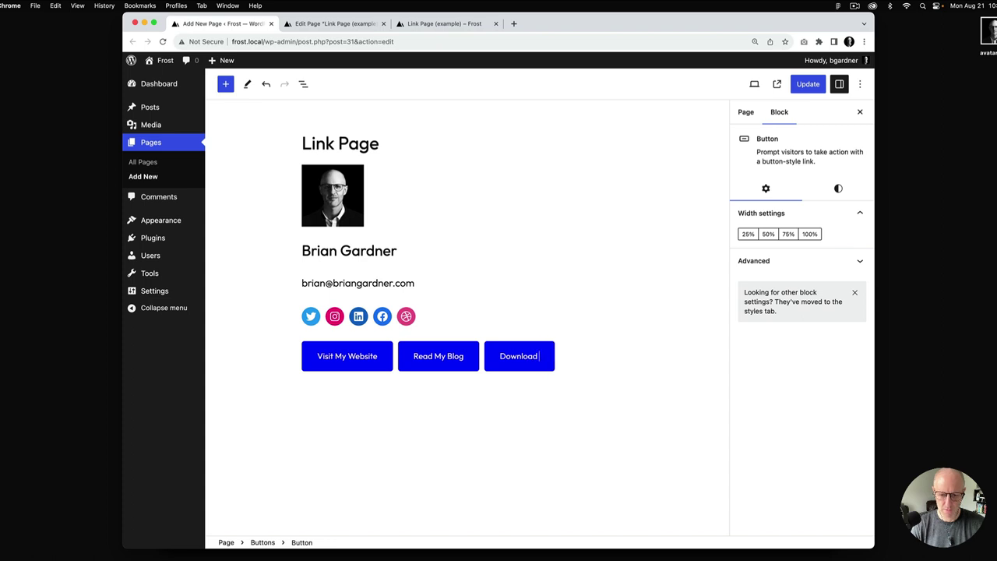
pyautogui.write(' My eBook')
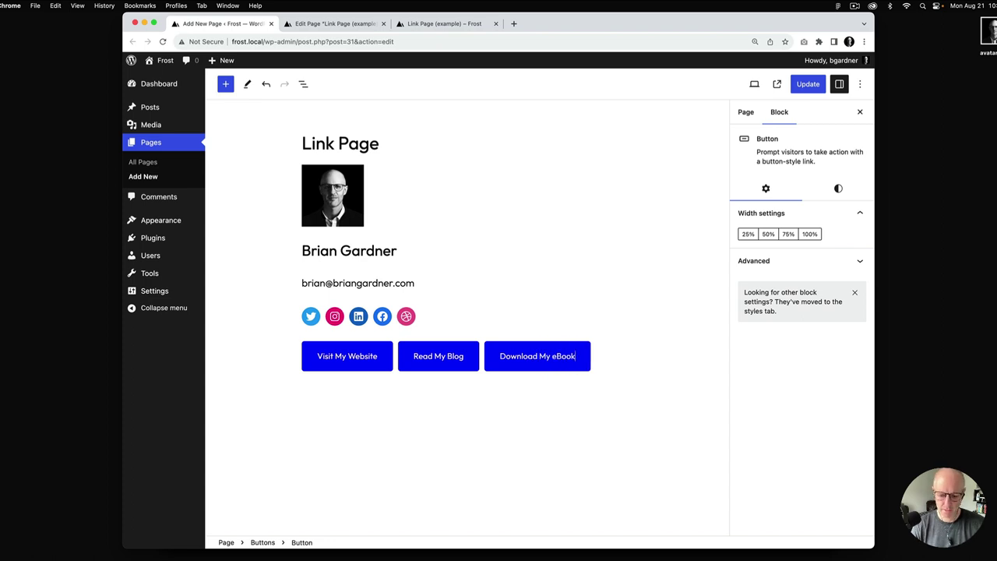
# Add two more buttons: Follow My Newsletter and Listen to My Podcast
pyautogui.press('Return')
pyautogui.write('Follow My Newsletter')
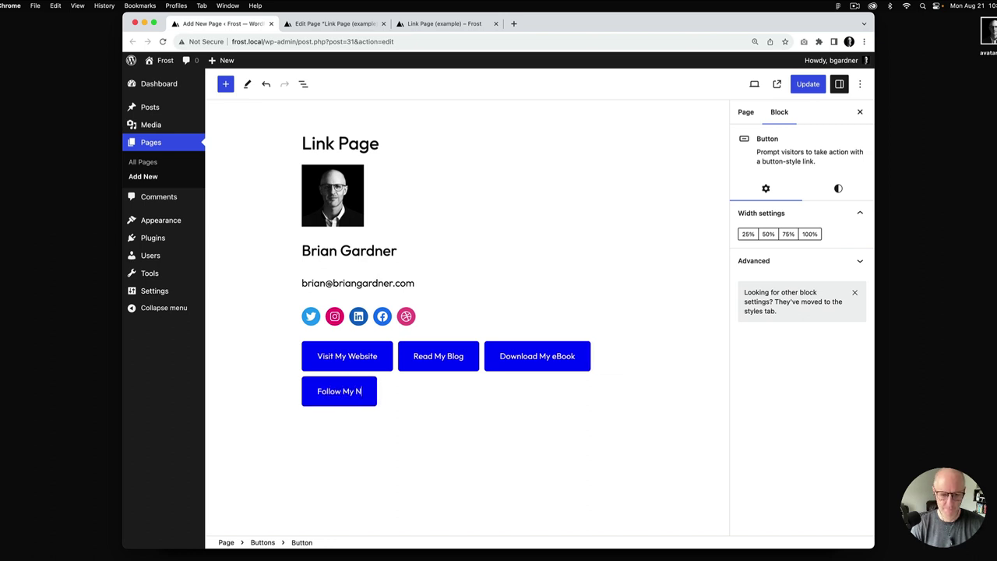
pyautogui.press('Return')
pyautogui.write('Listen to M')
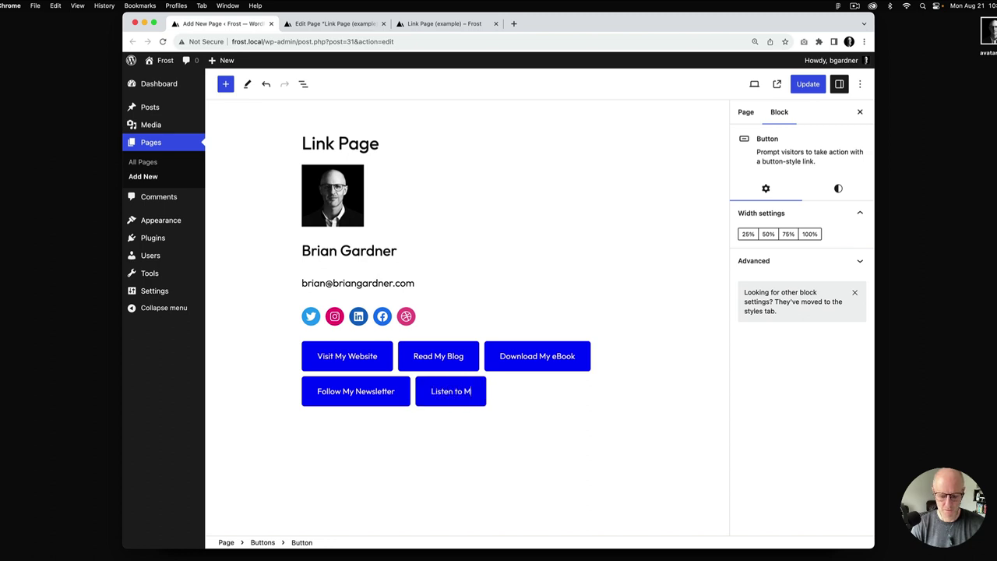
pyautogui.write('y Podcast')
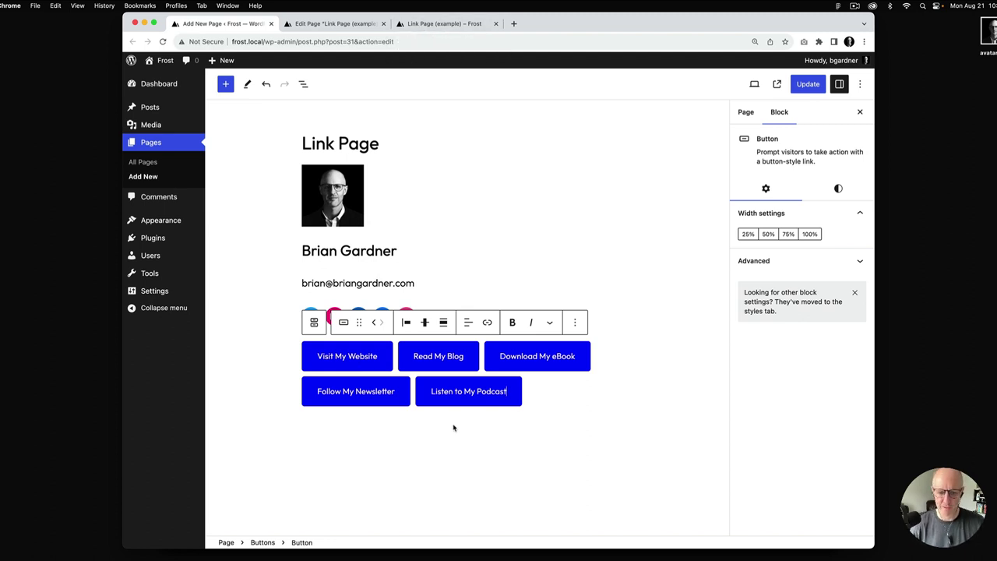
pyautogui.click(491, 428)
# Add a 'Made with Frost' paragraph below the buttons and update the page
pyautogui.click(626, 429)
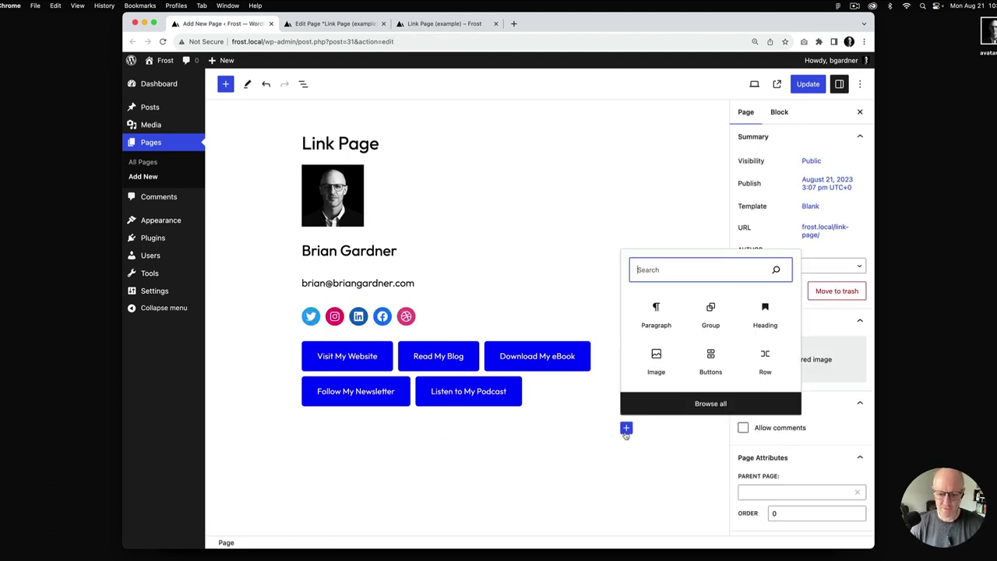
pyautogui.click(651, 310)
pyautogui.write('Made with Frost')
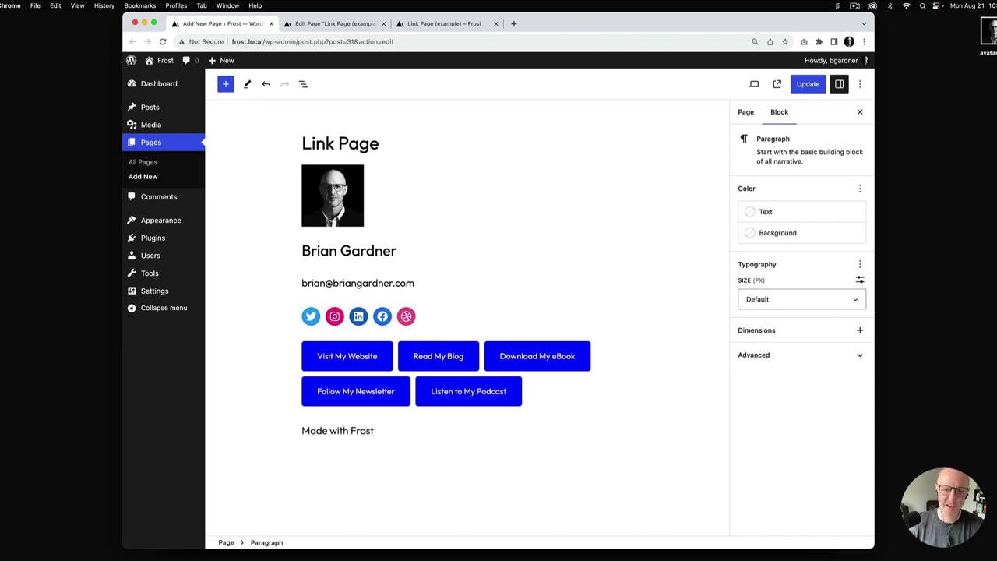
pyautogui.click(805, 87)
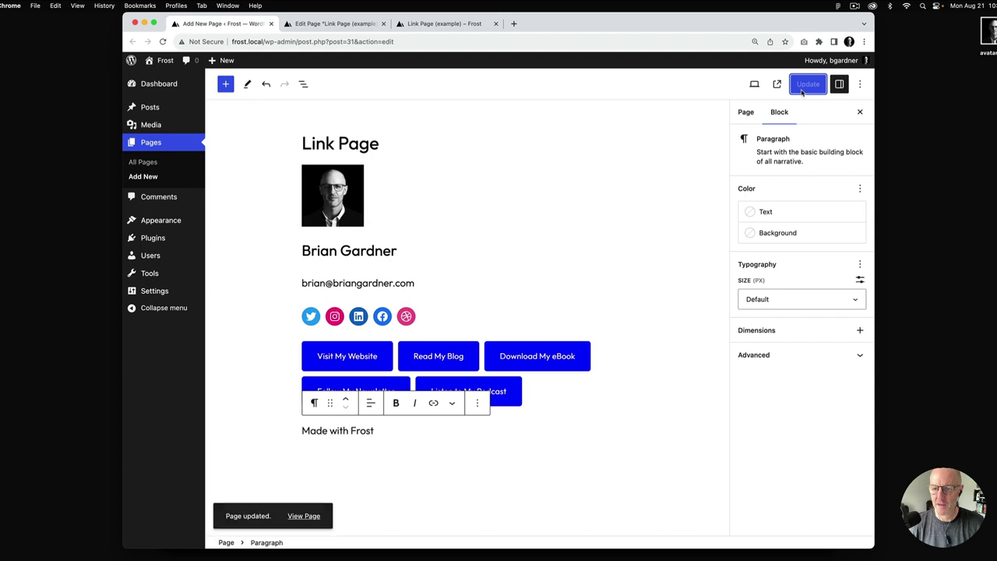
pyautogui.rightClick(303, 516)
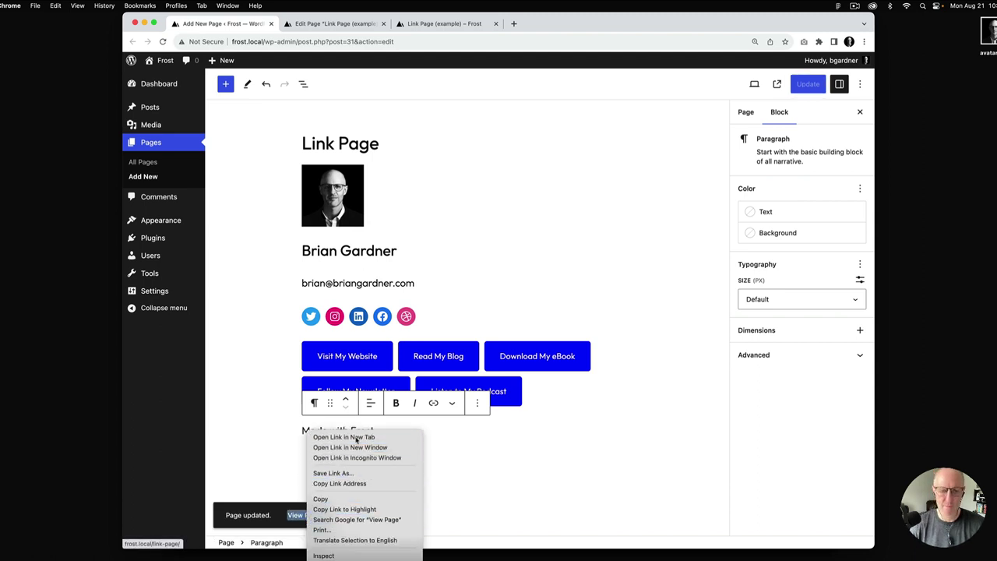
# Open the live Link Page in a new tab and compare it with the example
pyautogui.click(356, 438)
pyautogui.click(335, 23)
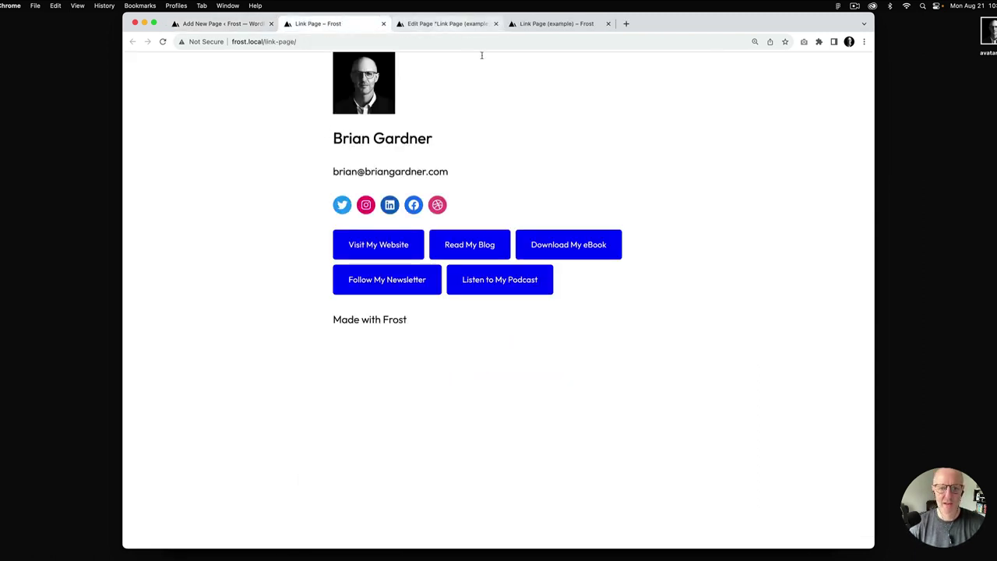
pyautogui.click(553, 25)
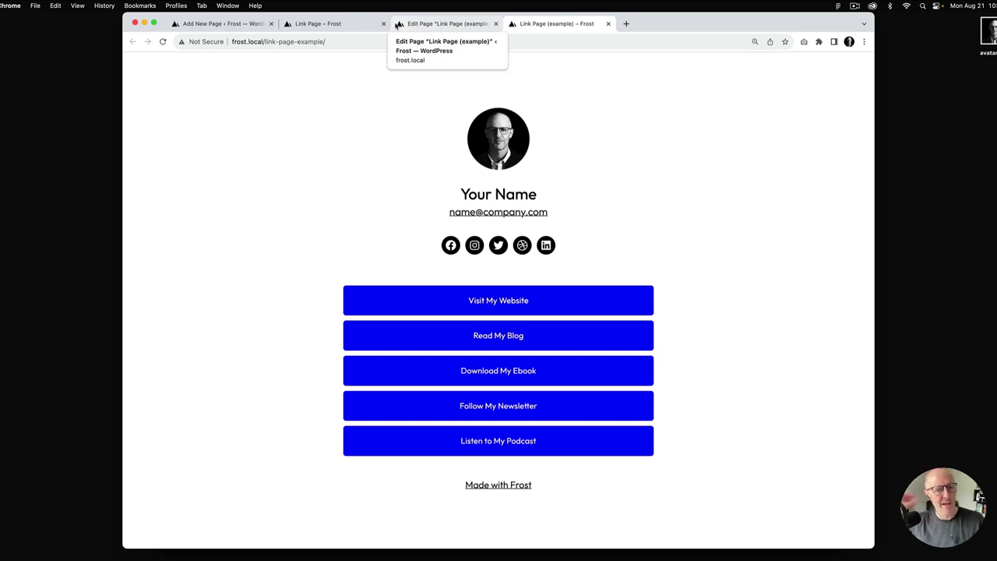
pyautogui.click(334, 25)
pyautogui.click(226, 23)
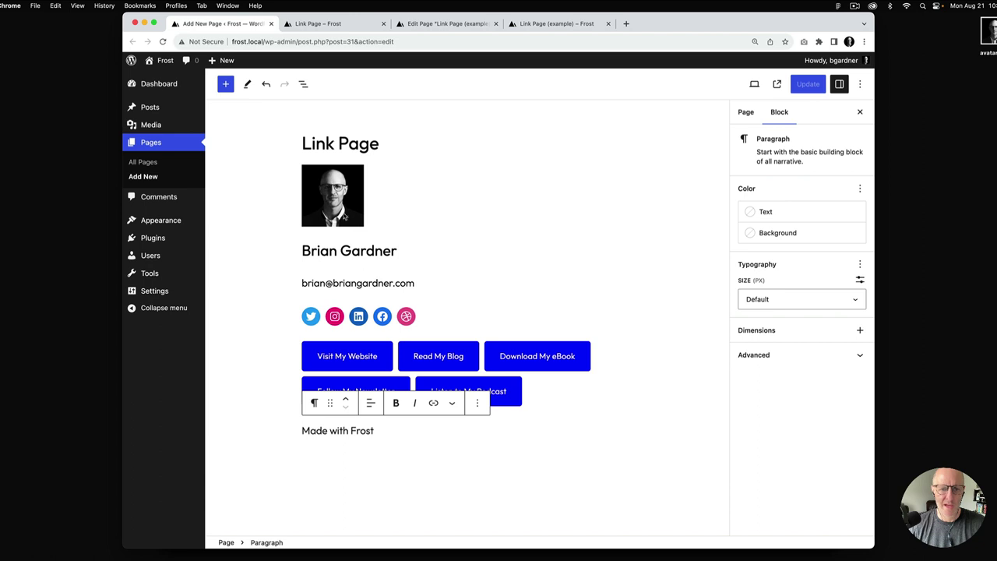
# Center the avatar and give it a 100 px border radius to make it circular
pyautogui.click(343, 212)
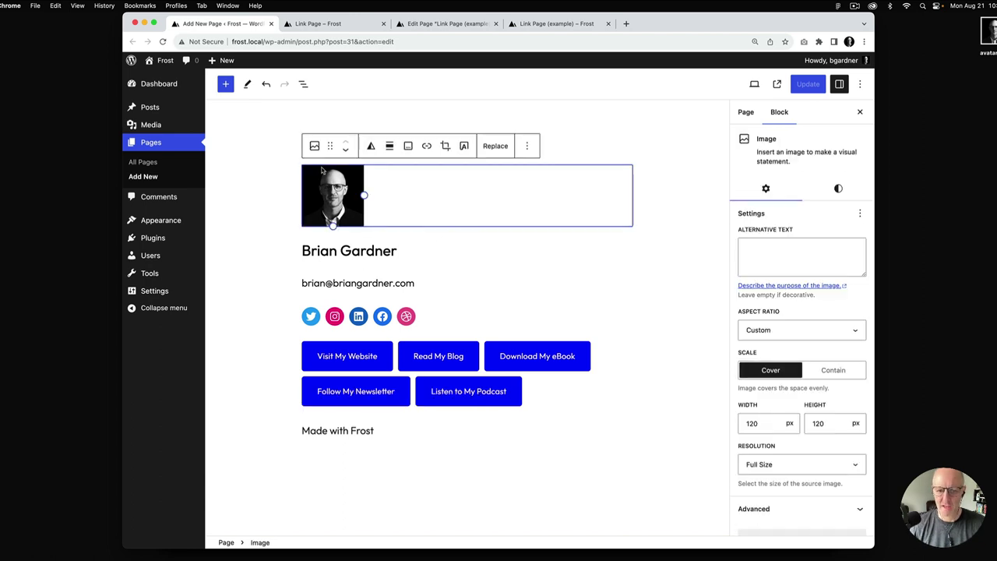
pyautogui.click(390, 147)
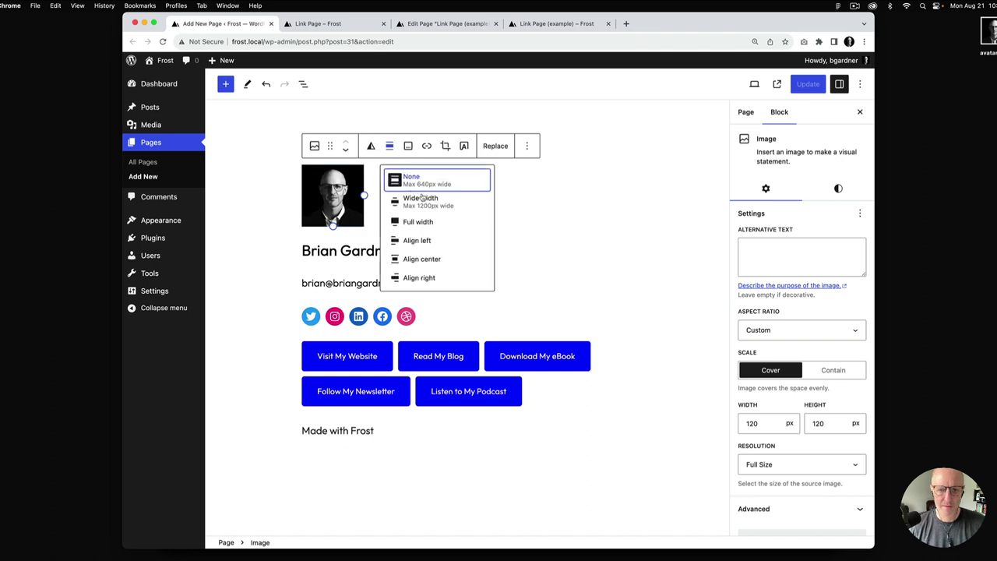
pyautogui.click(422, 259)
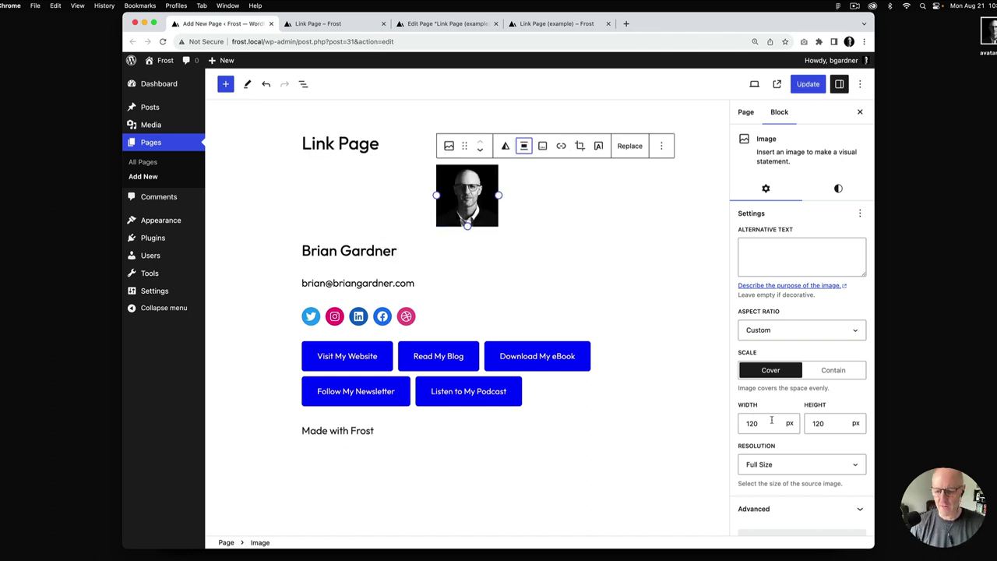
pyautogui.click(839, 189)
pyautogui.click(766, 407)
pyautogui.write('100')
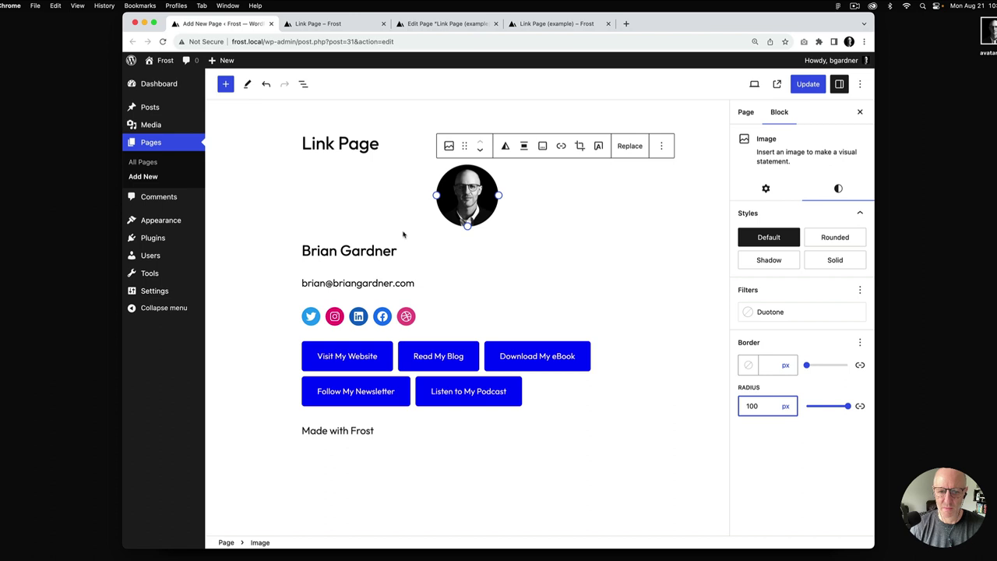
pyautogui.click(361, 250)
pyautogui.click(408, 223)
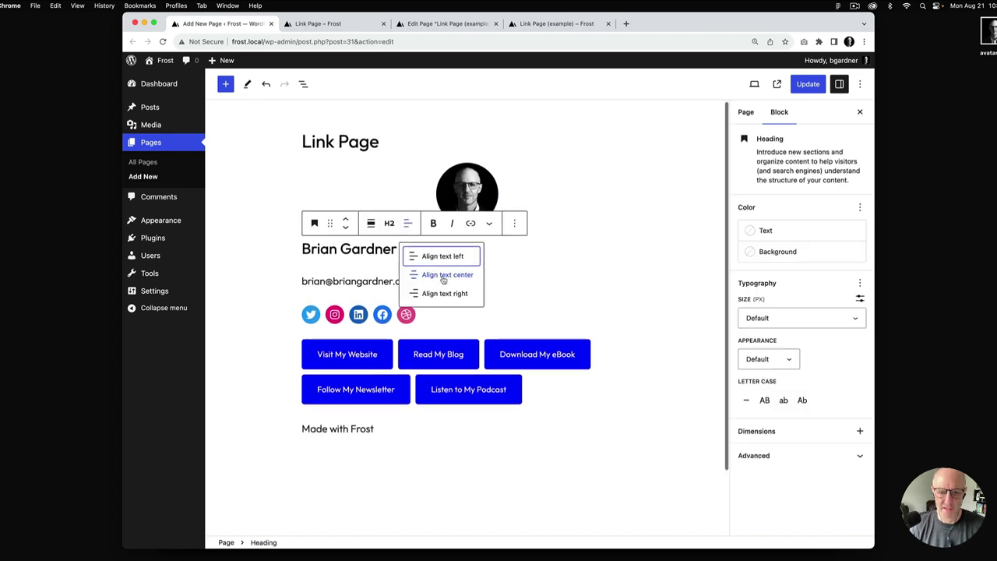
# Center-align the name heading and the email paragraph
pyautogui.click(443, 277)
pyautogui.click(386, 285)
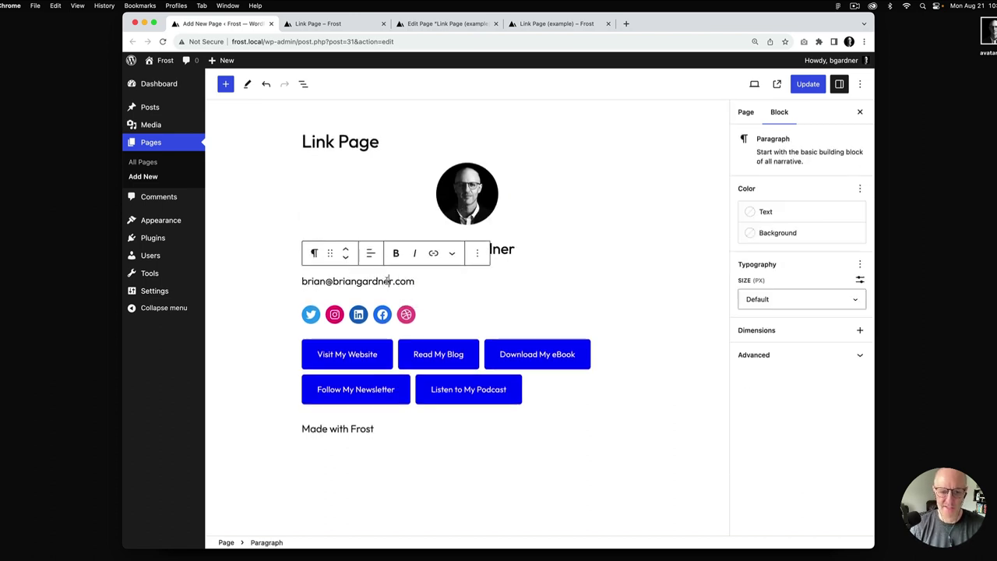
pyautogui.click(370, 254)
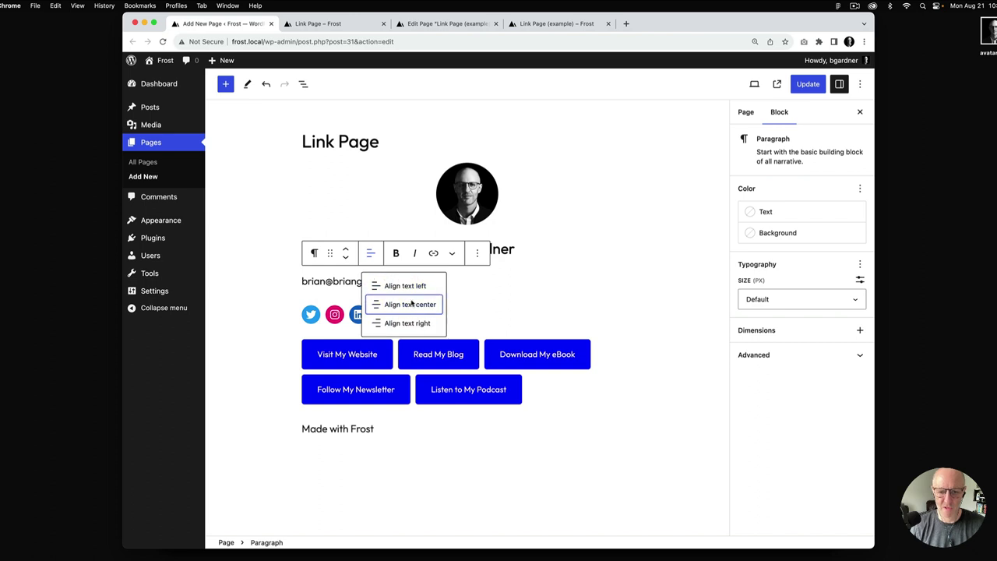
pyautogui.click(412, 304)
# Make the name an H1 heading with the xLarge font size
pyautogui.click(508, 250)
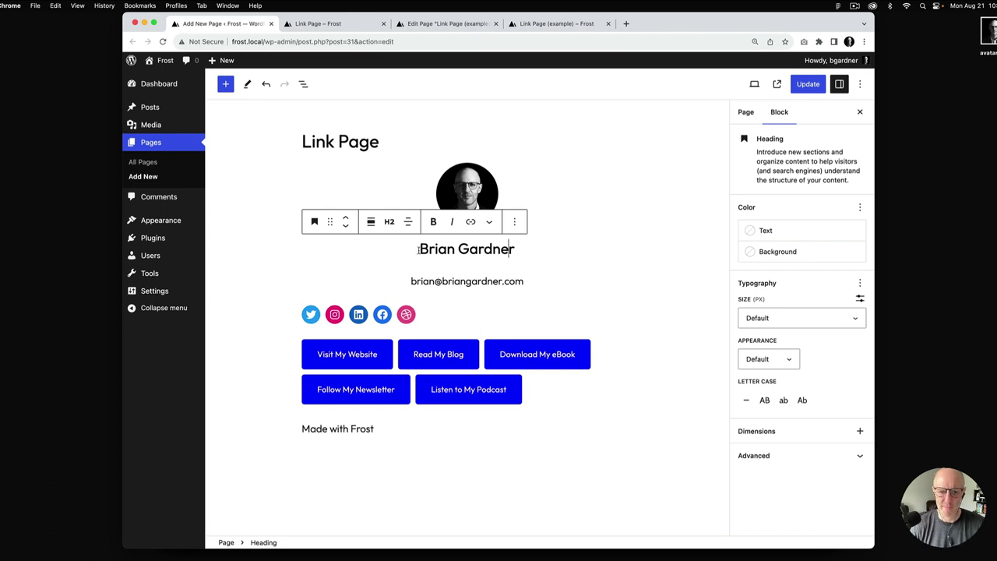
pyautogui.click(389, 221)
pyautogui.click(395, 255)
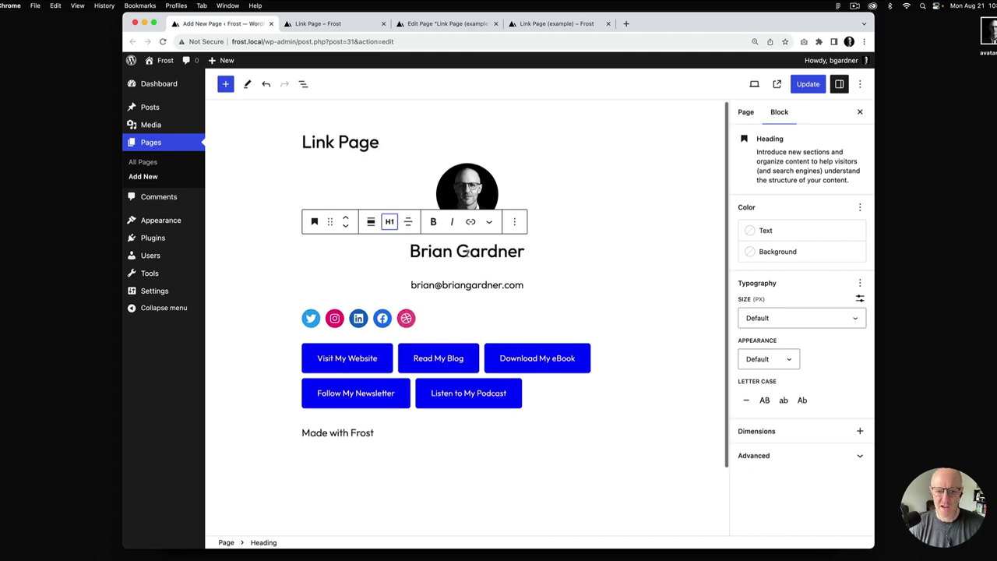
pyautogui.click(793, 319)
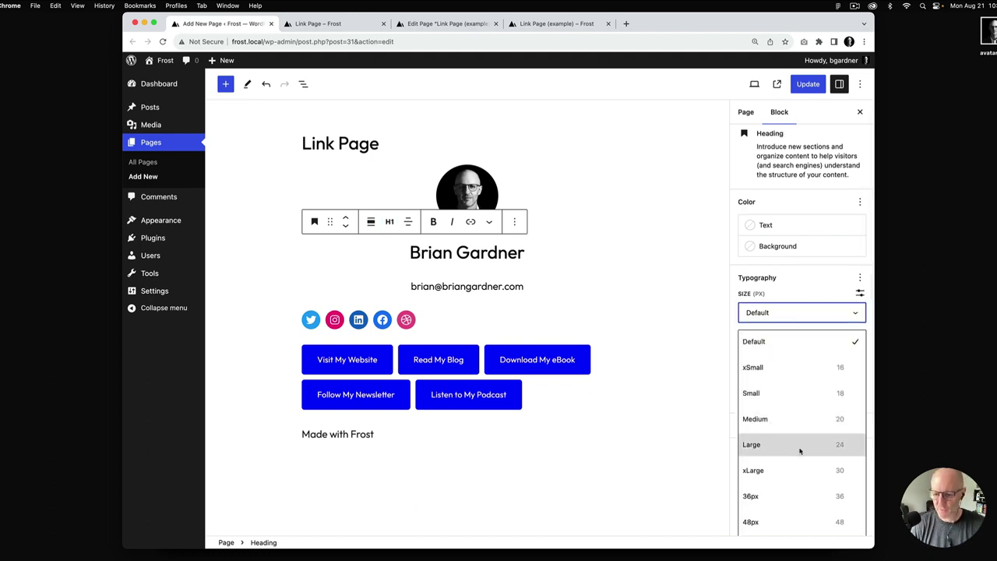
pyautogui.click(789, 472)
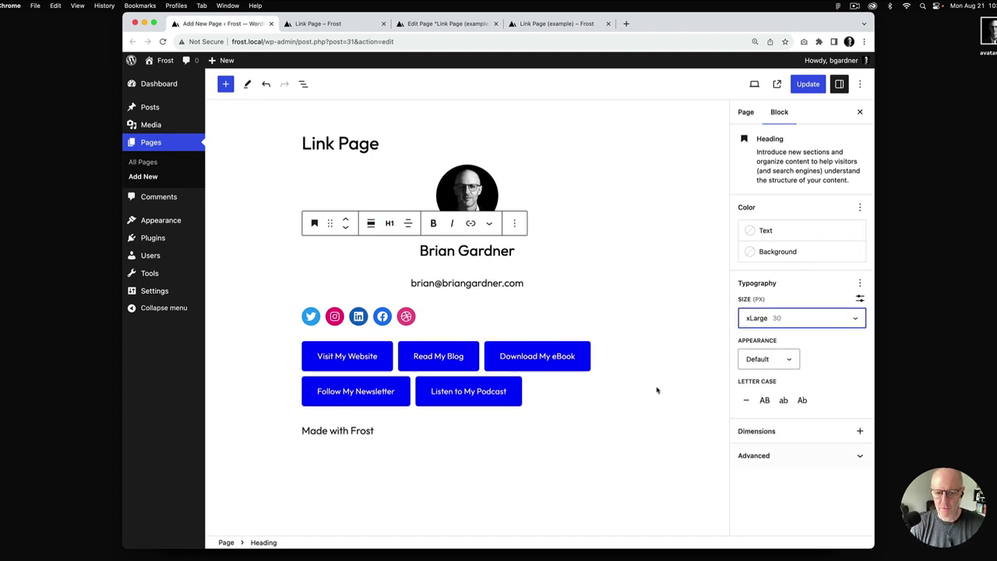
# Turn the whole email address into a mailto link
pyautogui.tripleClick(523, 285)
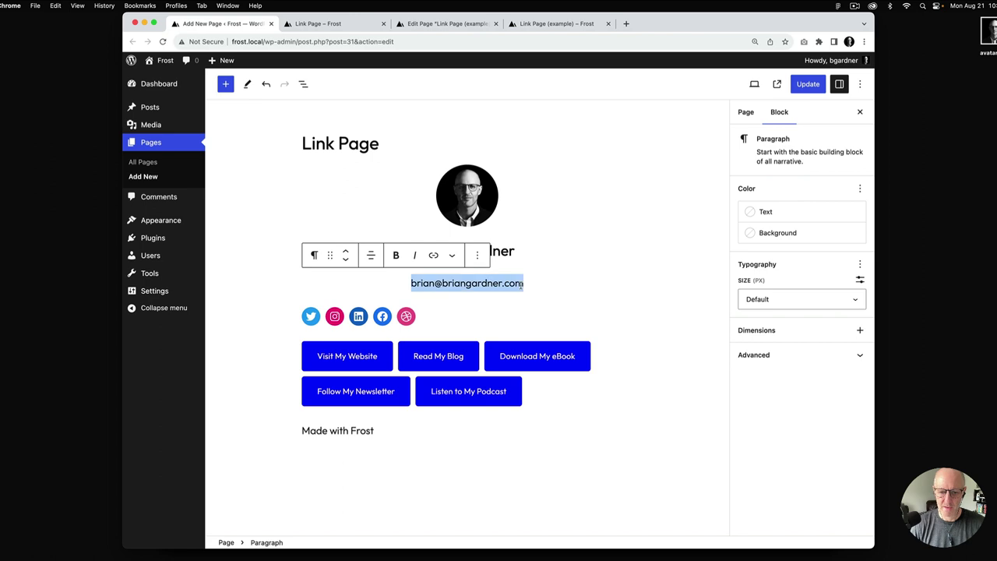
pyautogui.click(434, 255)
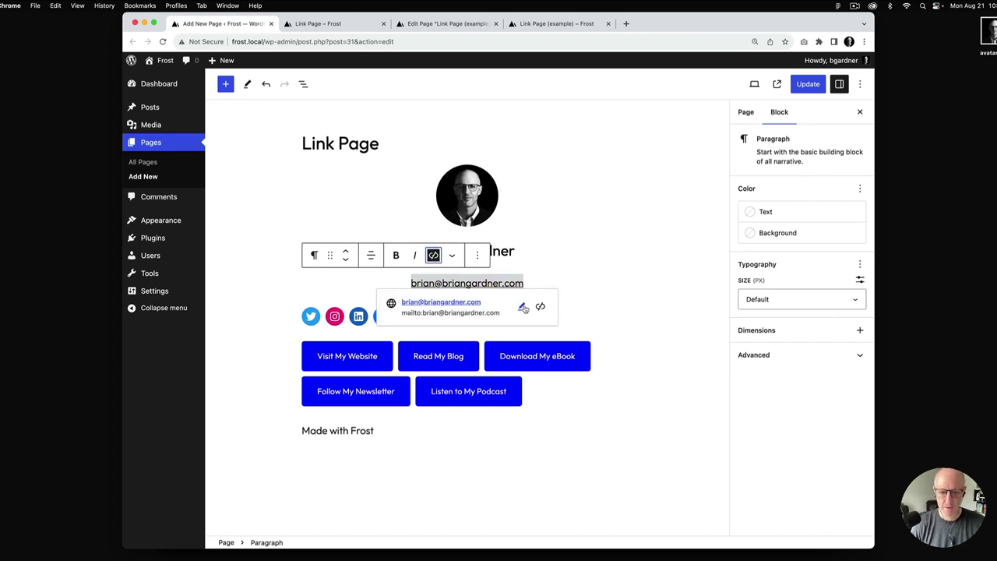
pyautogui.click(574, 245)
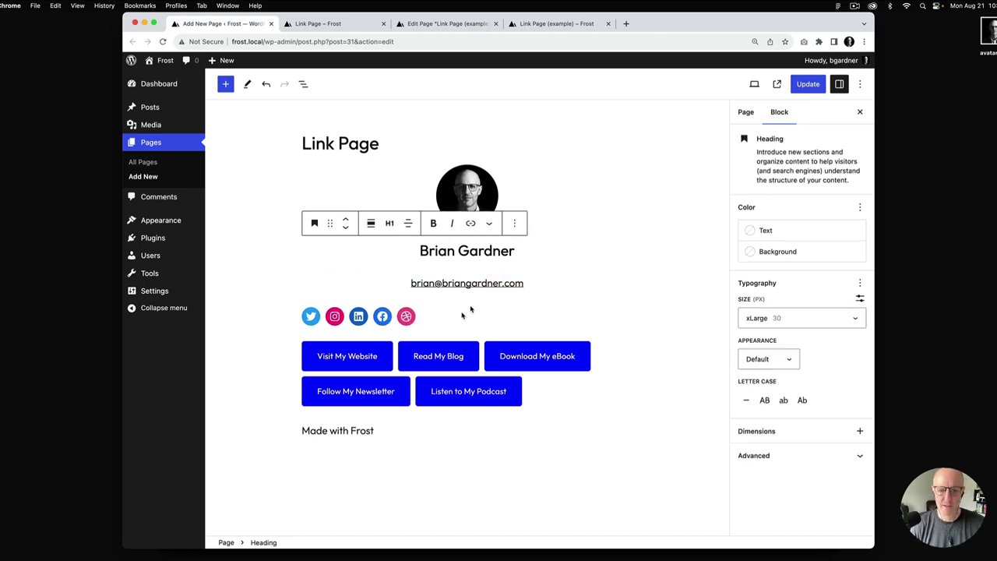
pyautogui.click(446, 318)
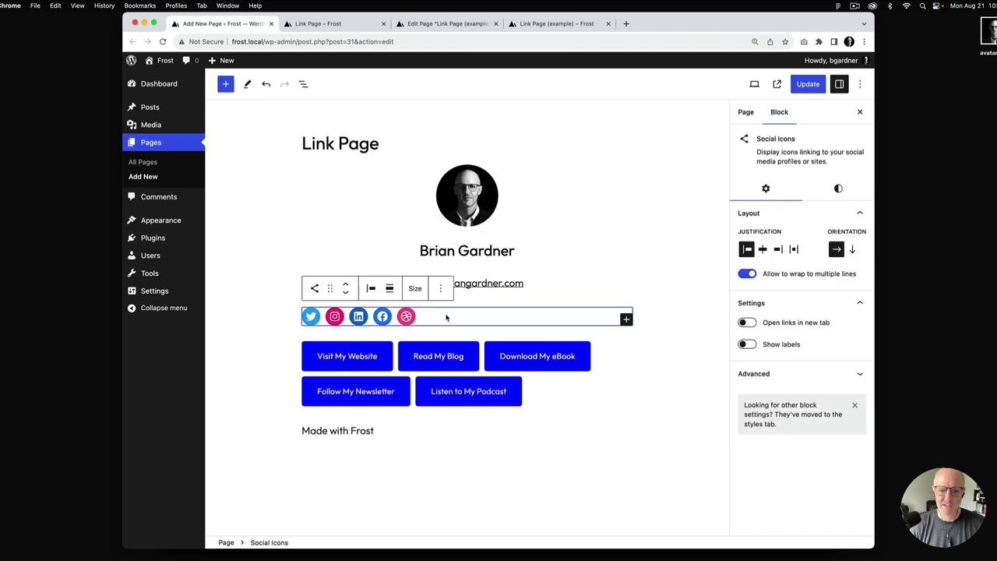
# Center the social icons row and compare it against the example link page
pyautogui.click(390, 290)
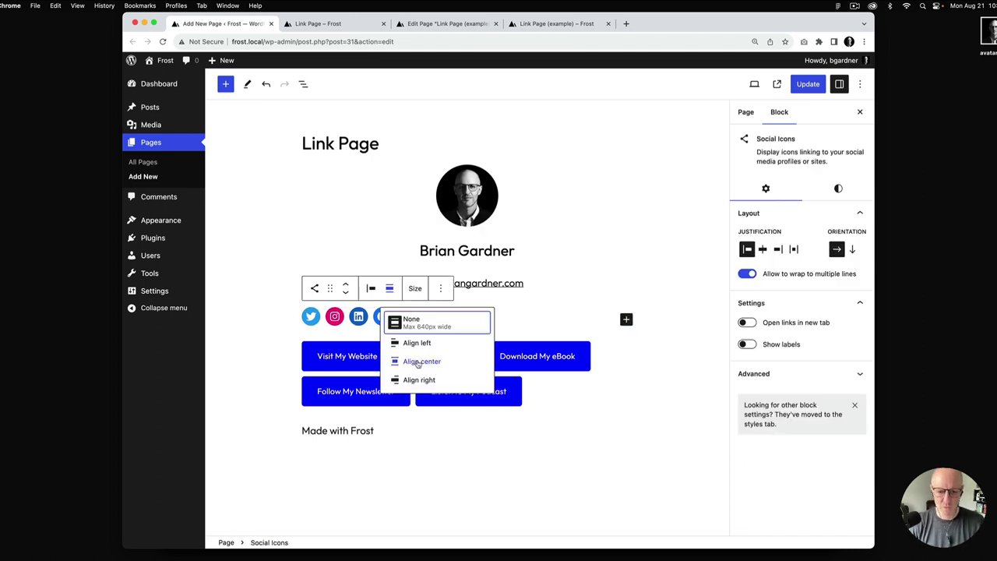
pyautogui.click(421, 361)
pyautogui.press('super+4')
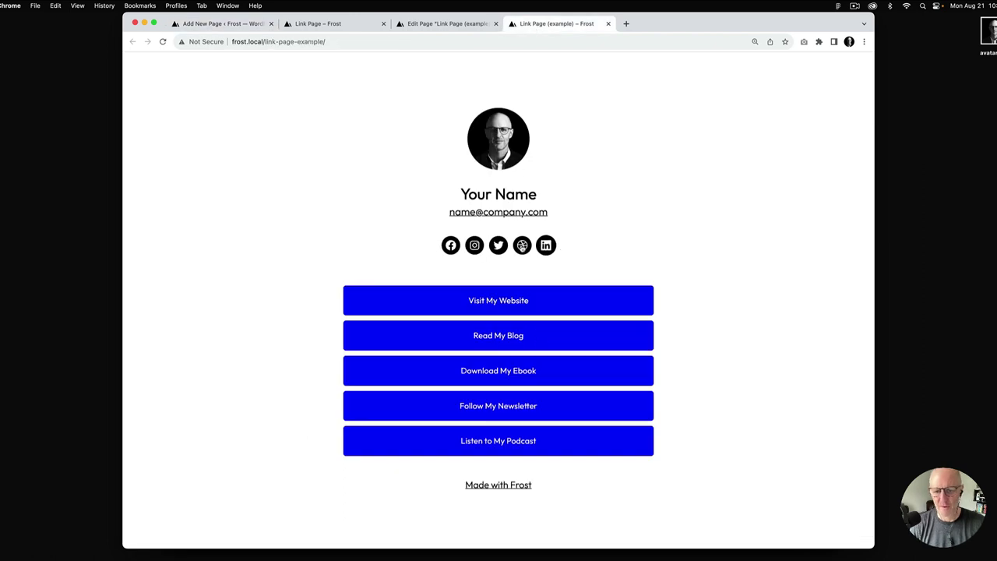
pyautogui.click(222, 23)
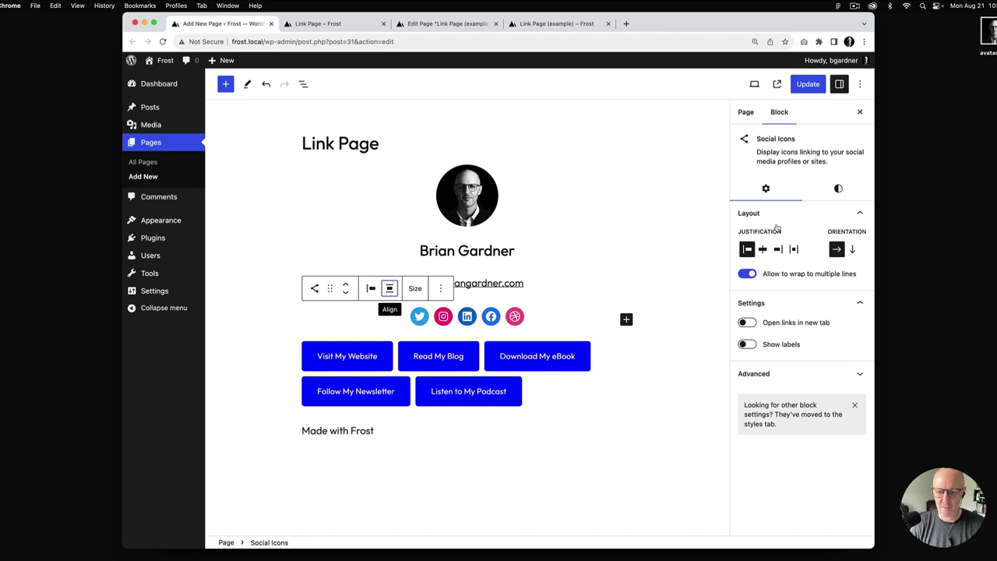
# Give the social icons a black Contrast (#000000) icon background
pyautogui.click(840, 190)
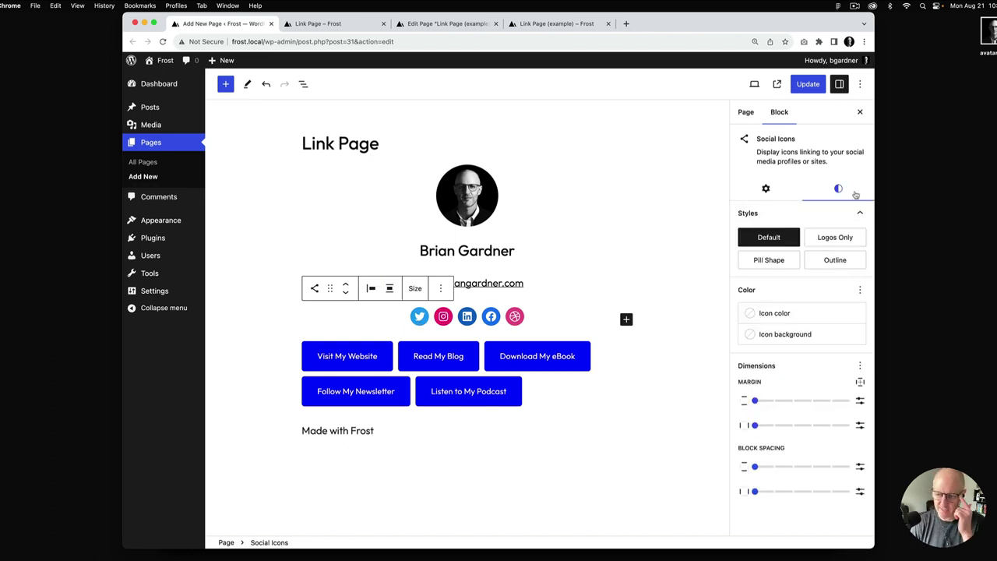
pyautogui.click(780, 335)
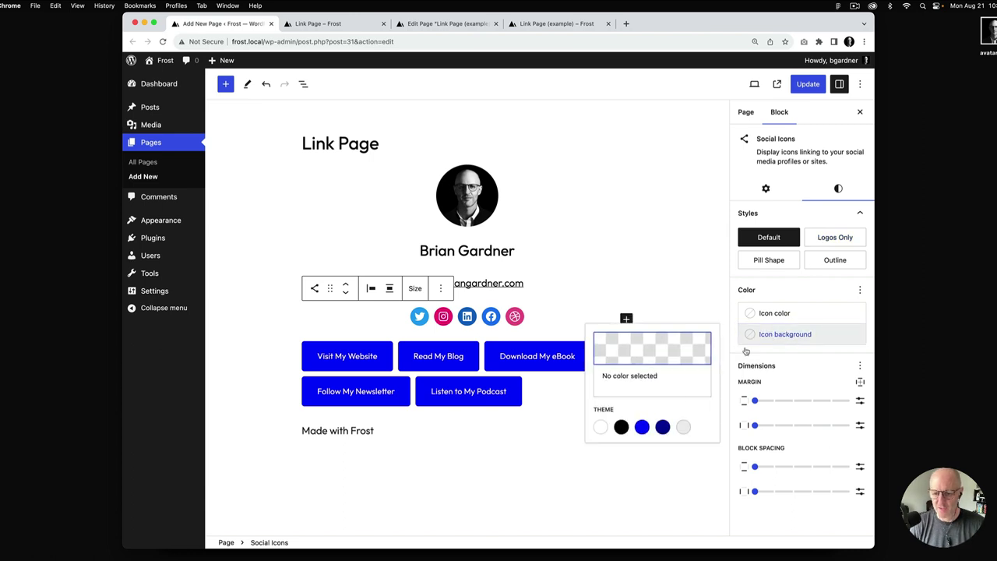
pyautogui.click(622, 429)
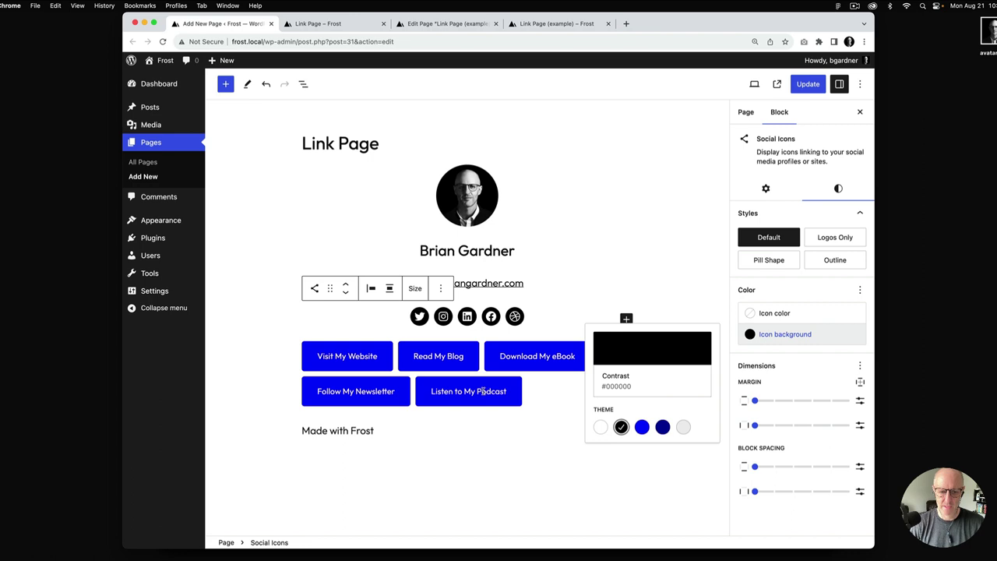
pyautogui.click(505, 359)
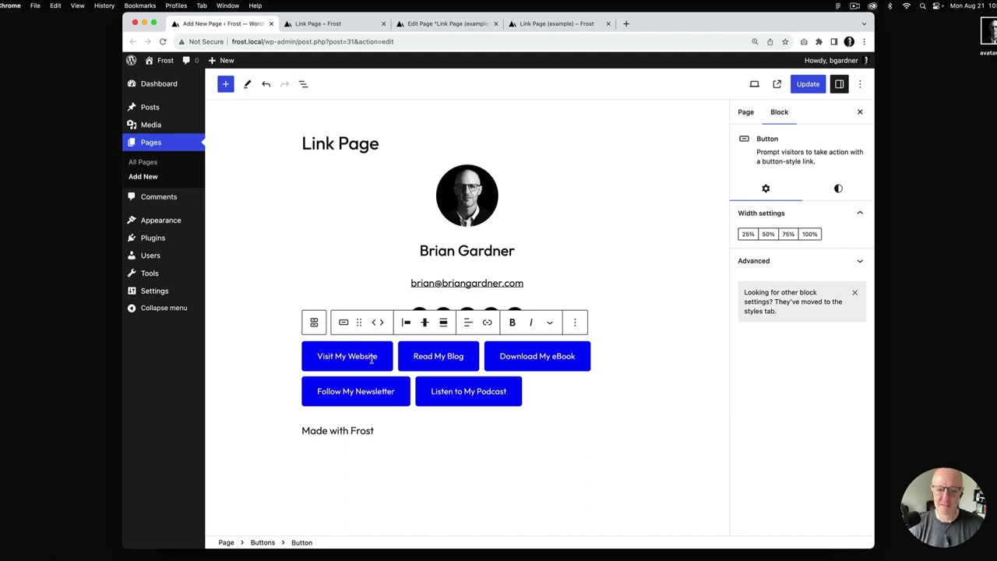
# After checking the example tab, select the Buttons group and show its Styles settings
pyautogui.press('super+4')
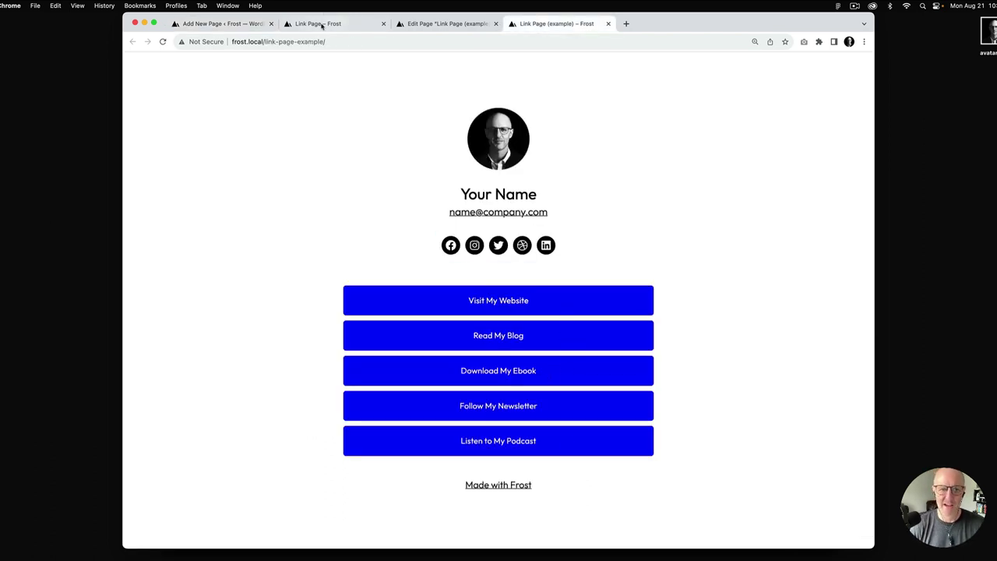
pyautogui.click(222, 23)
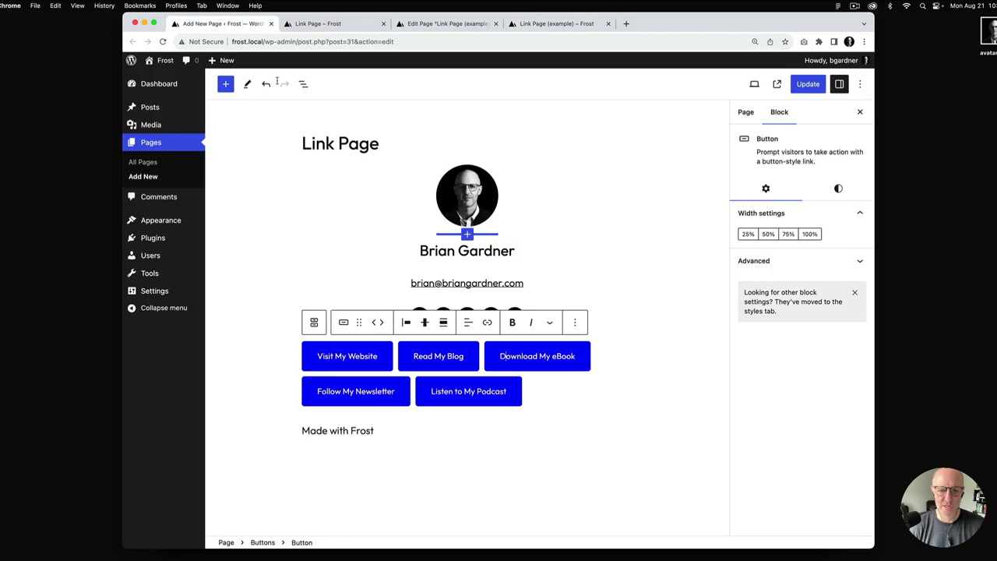
pyautogui.click(263, 542)
pyautogui.click(837, 190)
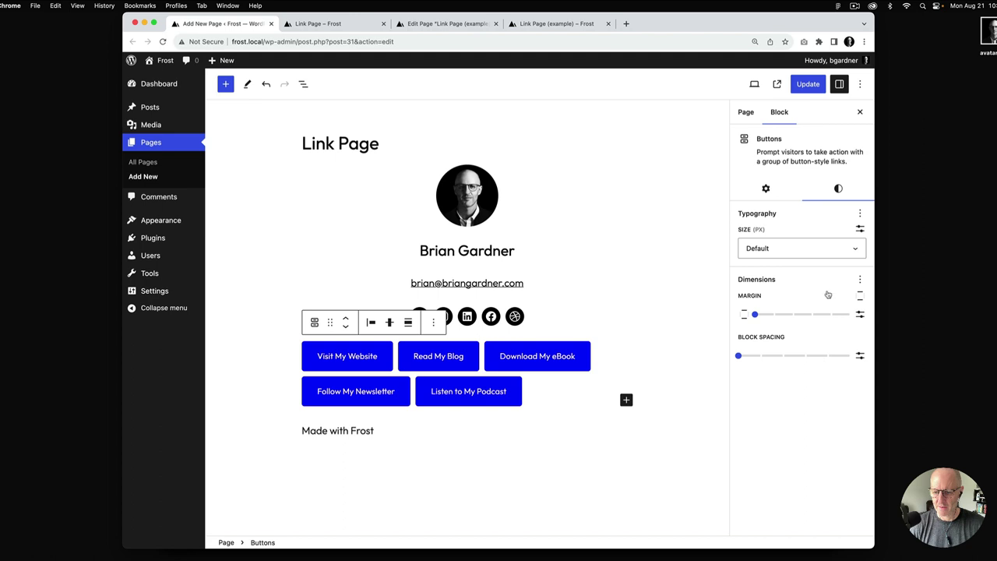
pyautogui.click(378, 360)
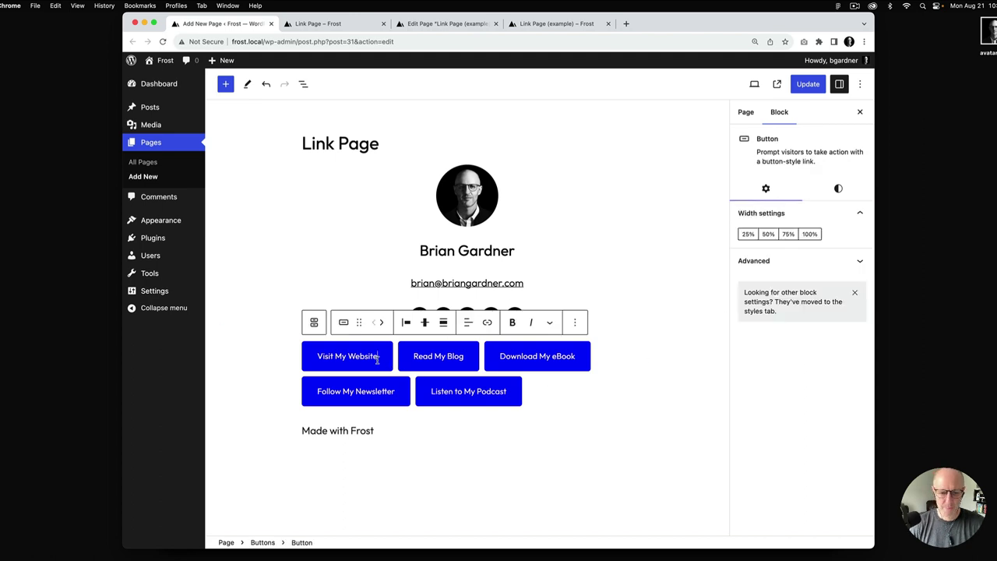
# Set 100% width on all five buttons, Visit My Website through Listen to My Podcast
pyautogui.click(812, 235)
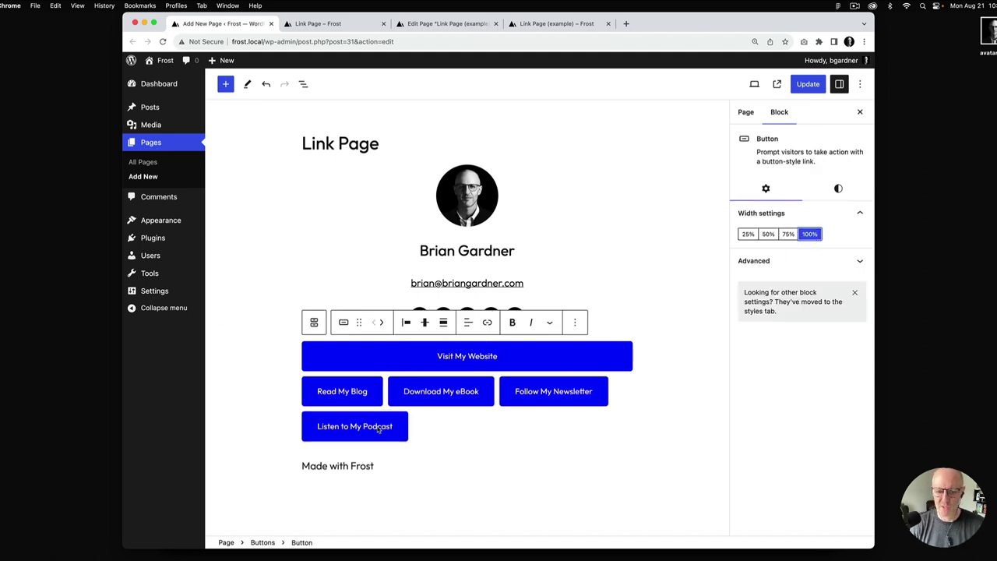
pyautogui.click(352, 396)
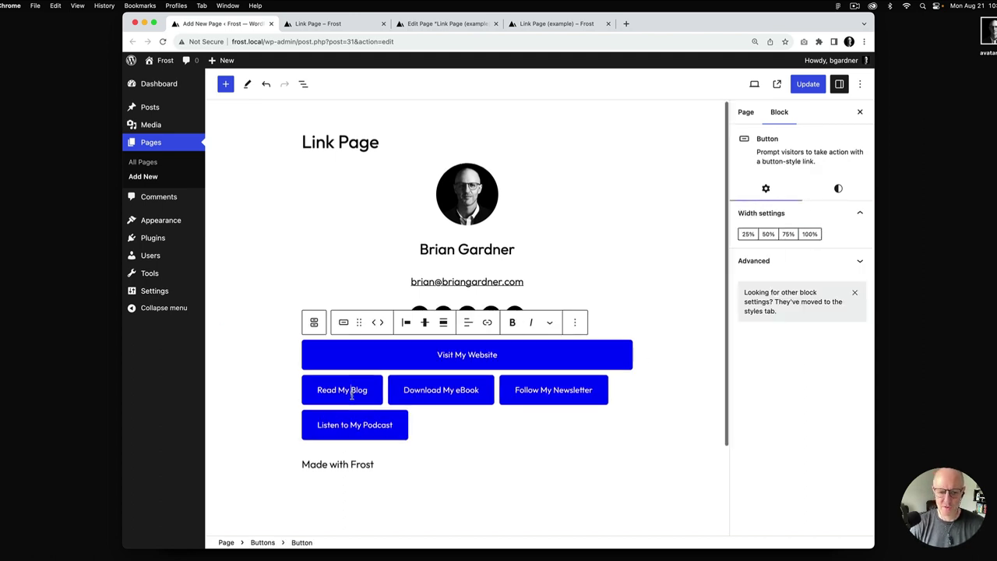
pyautogui.click(811, 235)
pyautogui.click(378, 421)
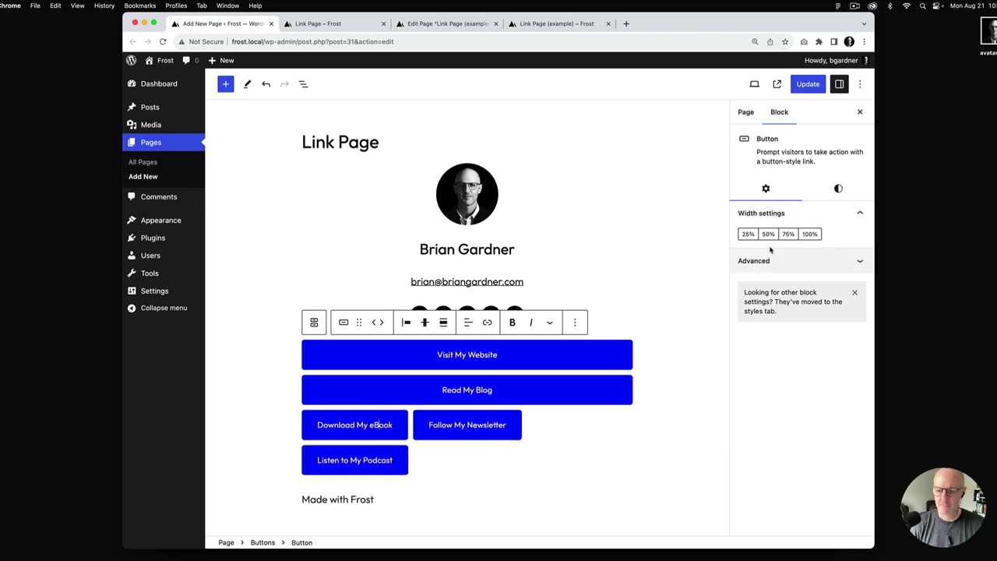
pyautogui.click(810, 234)
pyautogui.click(388, 468)
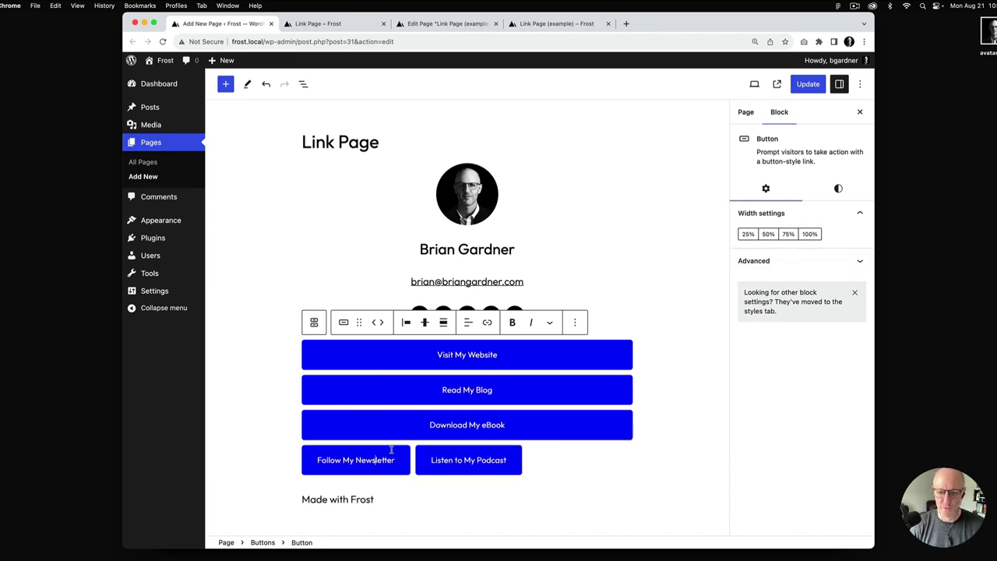
pyautogui.click(810, 234)
pyautogui.click(379, 503)
pyautogui.click(811, 234)
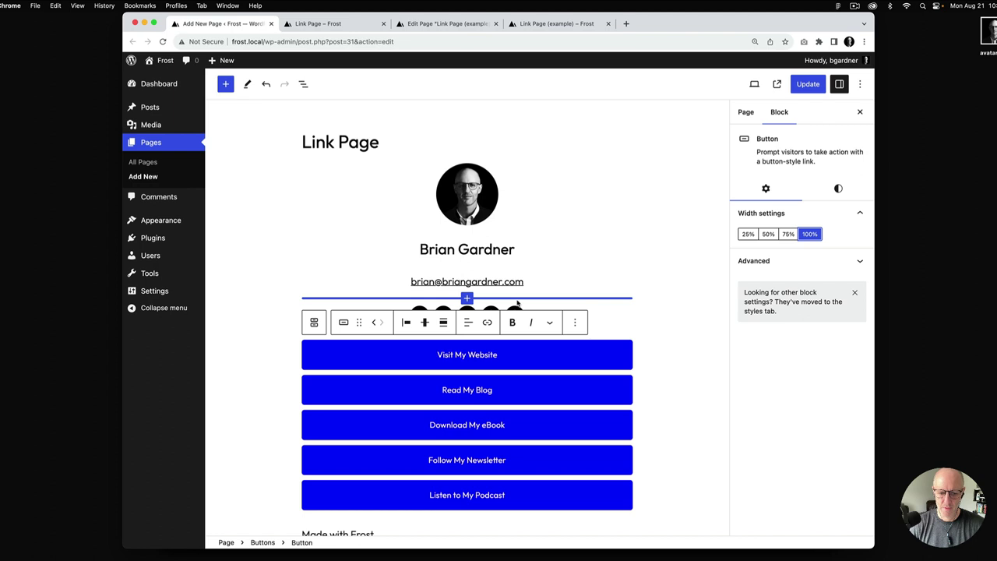
pyautogui.scroll(-2, 520, 380)
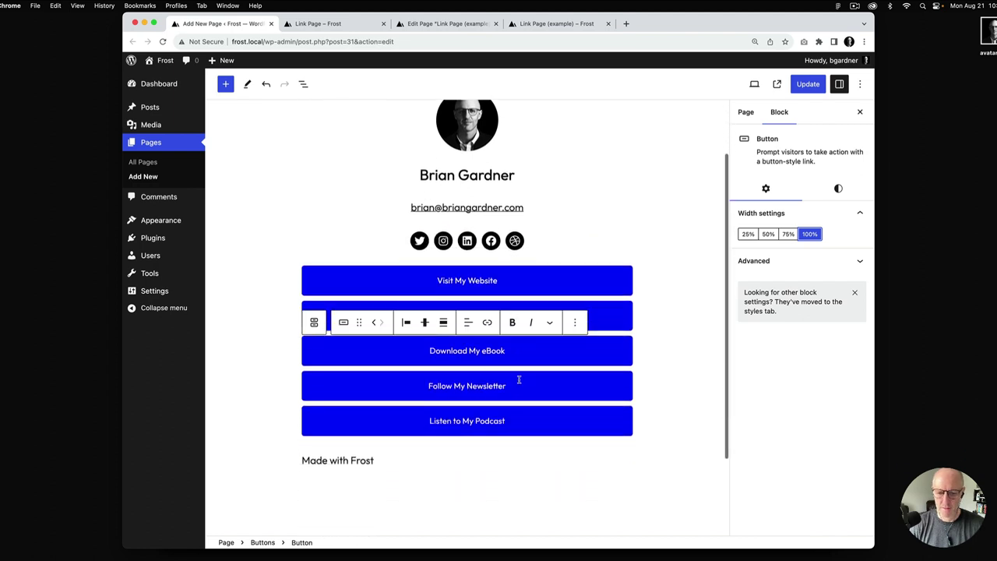
pyautogui.click(352, 465)
# Center the Made with Frost footer, link it to frostwp.com, and set its size to Small
pyautogui.click(370, 433)
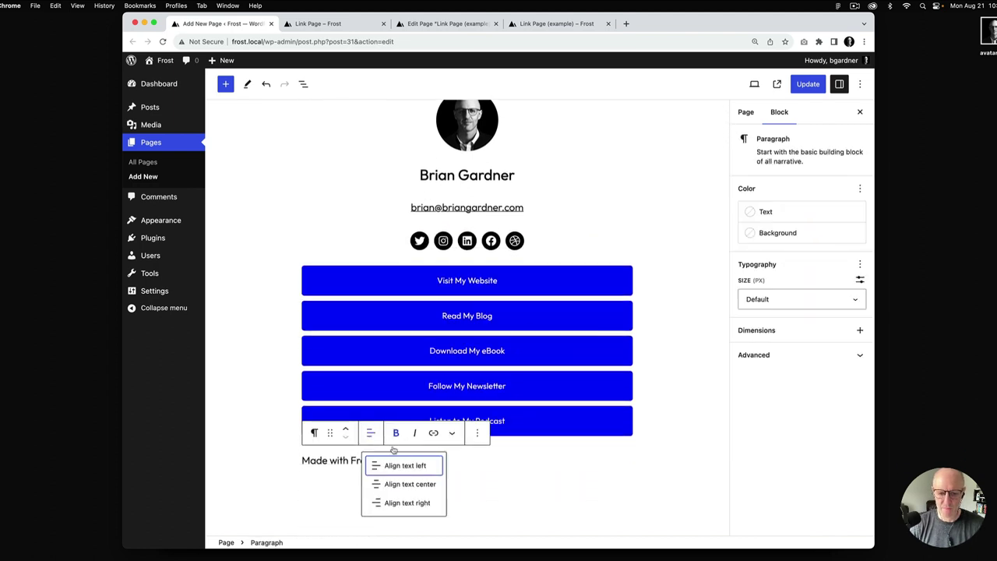
pyautogui.click(400, 485)
pyautogui.tripleClick(458, 461)
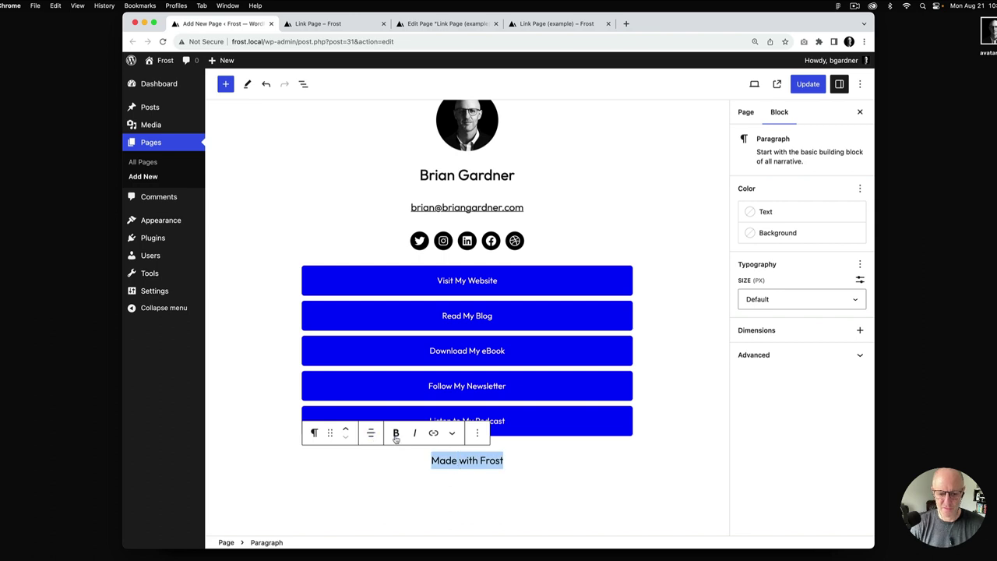
pyautogui.click(434, 433)
pyautogui.write('https://frostwp.com')
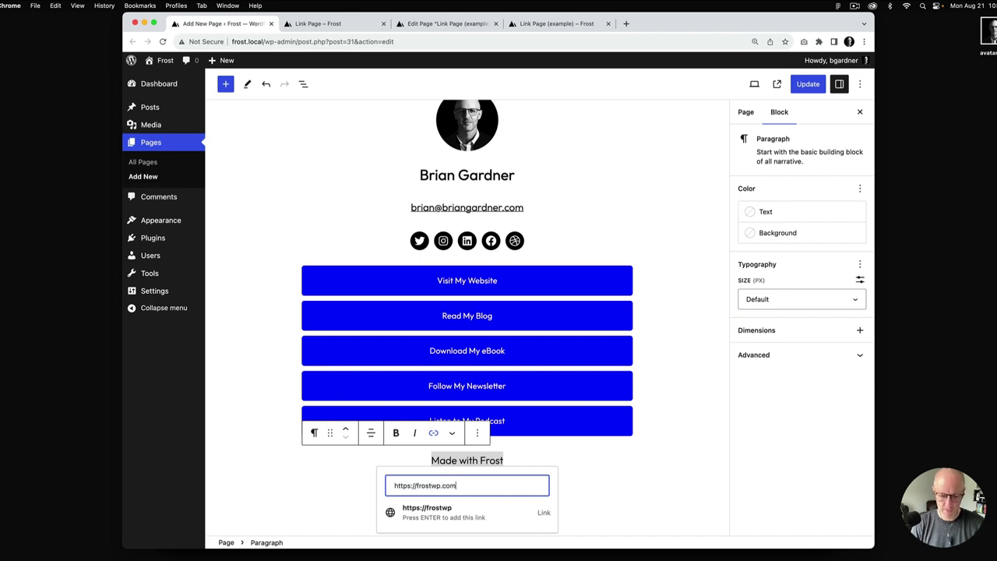
pyautogui.press('Return')
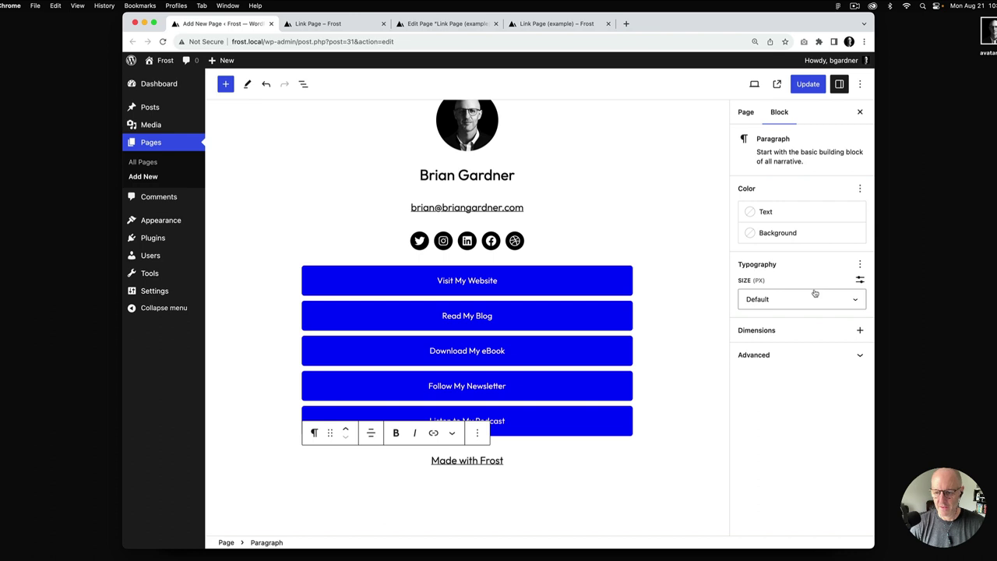
pyautogui.click(814, 297)
pyautogui.click(790, 381)
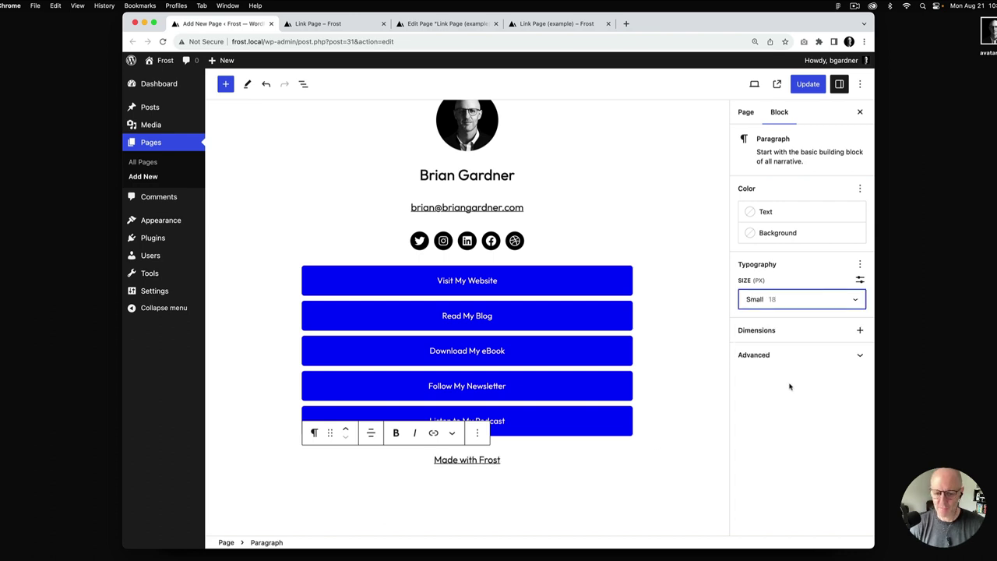
# Update the page, reload the live link page, and compare it with the example
pyautogui.click(805, 86)
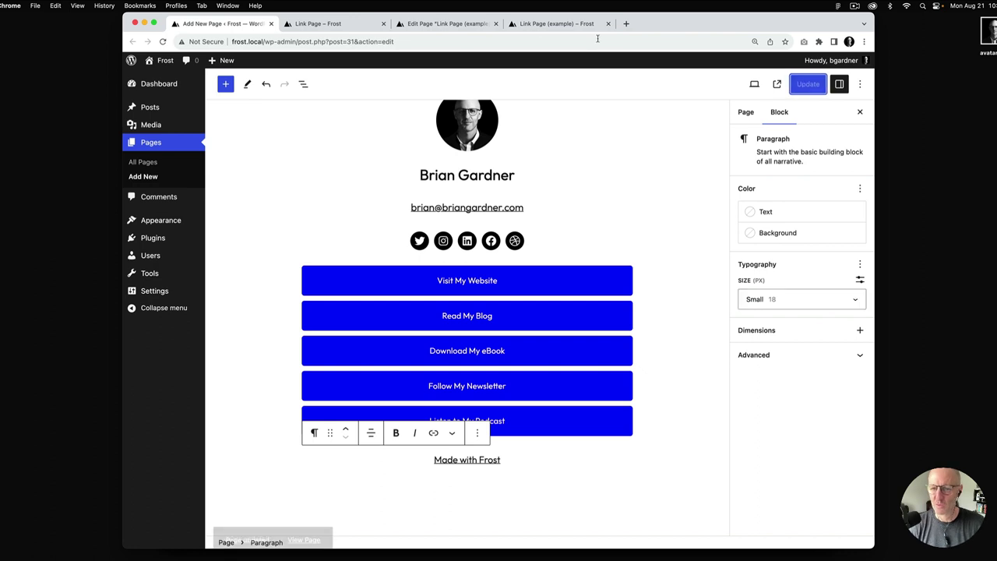
pyautogui.click(343, 25)
pyautogui.press('super+r')
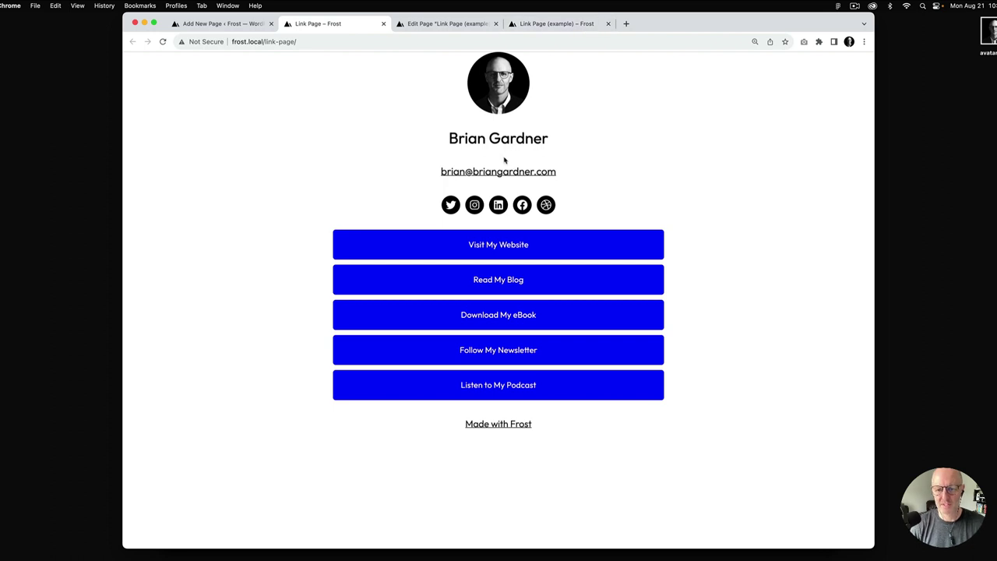
pyautogui.click(573, 25)
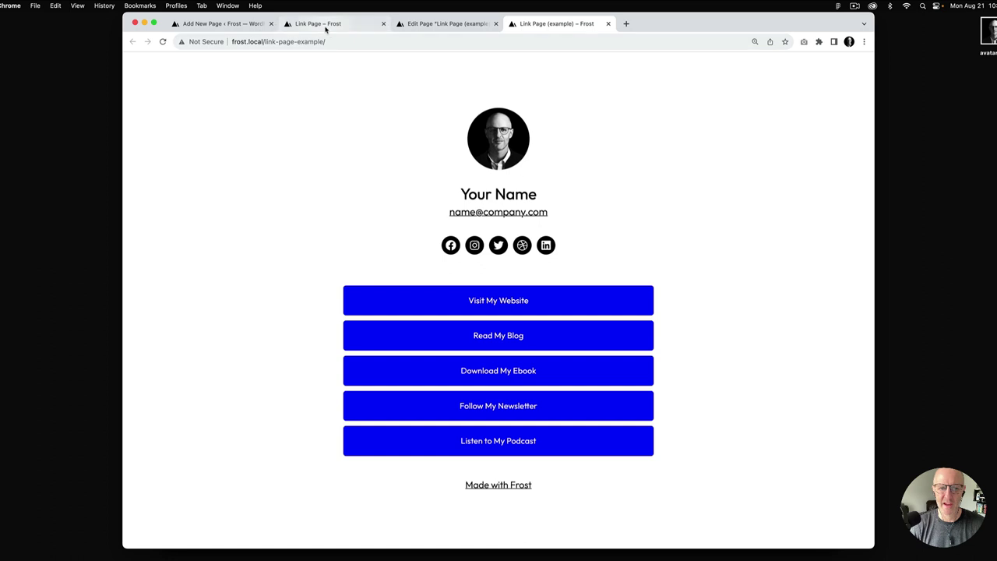
# Add a top-only margin to the email paragraph and set it to 0
pyautogui.click(537, 206)
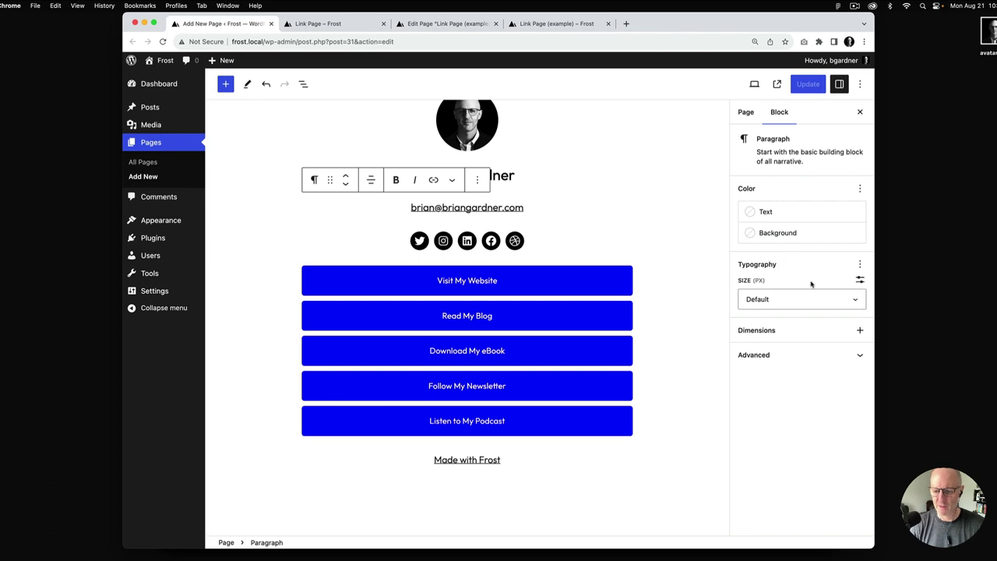
pyautogui.click(861, 331)
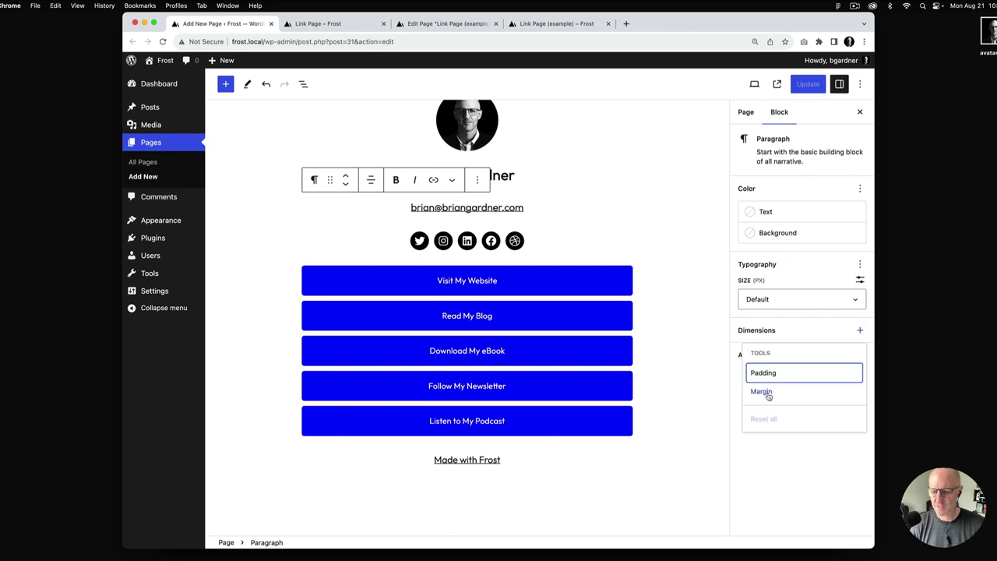
pyautogui.click(762, 392)
pyautogui.click(802, 334)
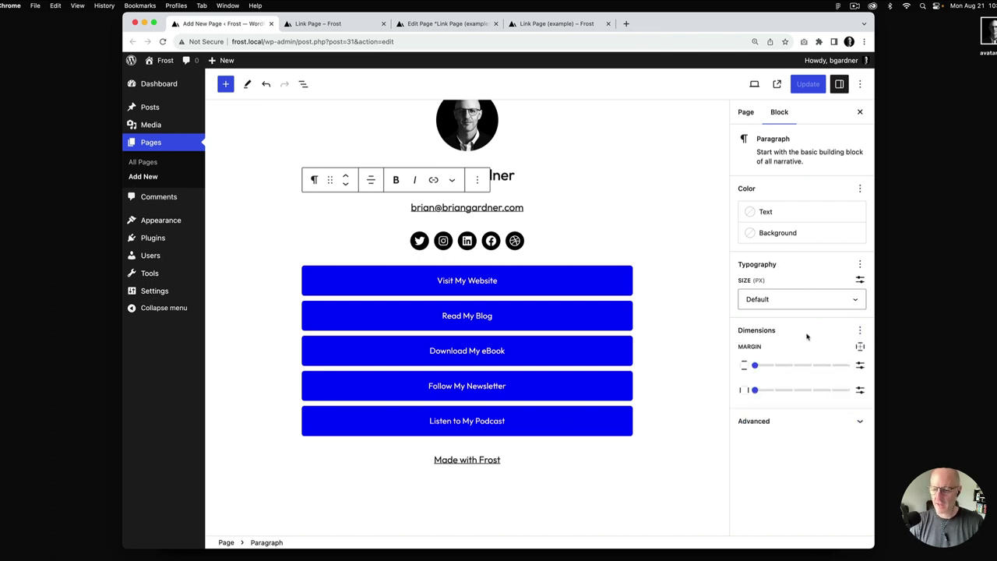
pyautogui.click(861, 349)
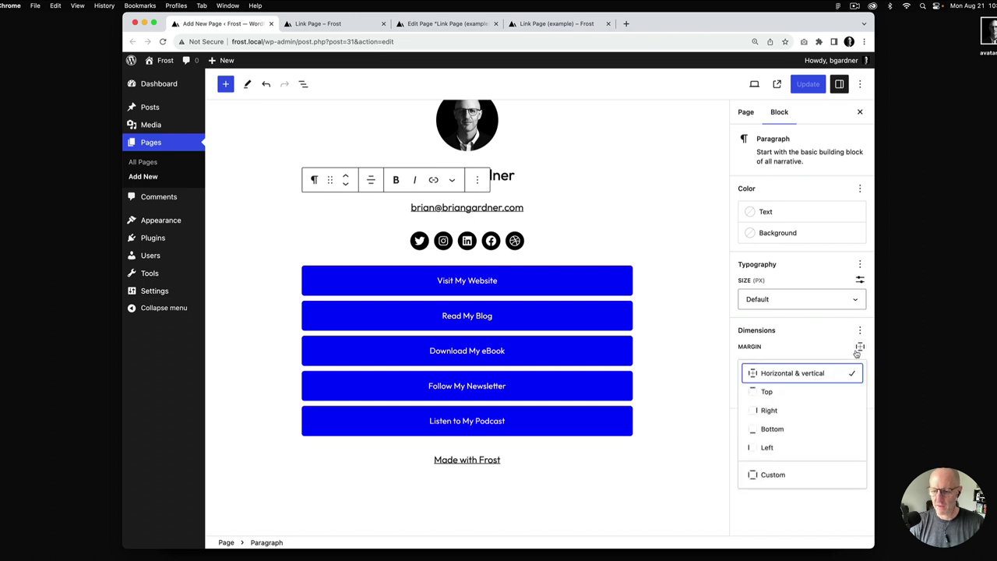
pyautogui.click(767, 391)
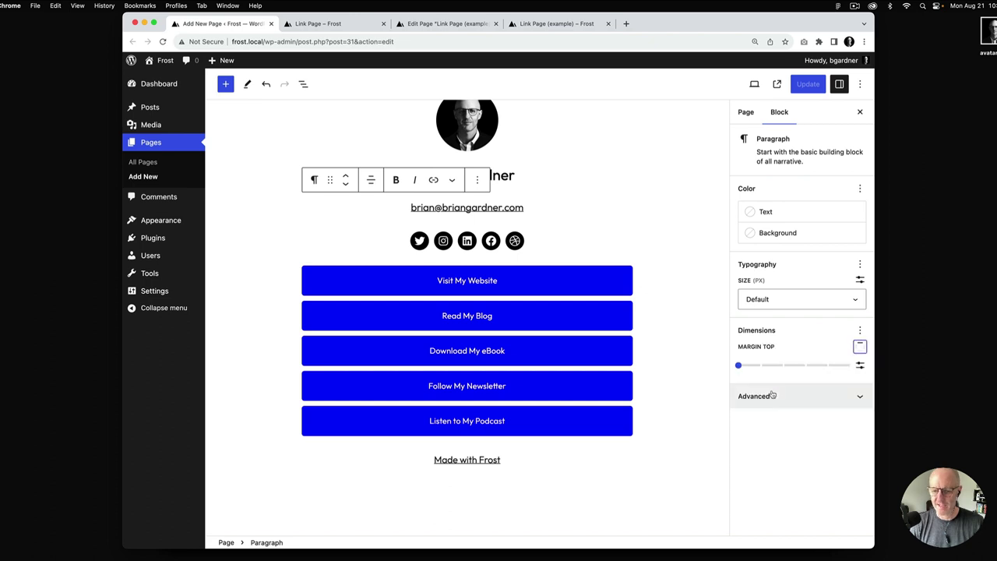
pyautogui.click(739, 366)
pyautogui.moveTo(766, 366); pyautogui.dragTo(740, 373)
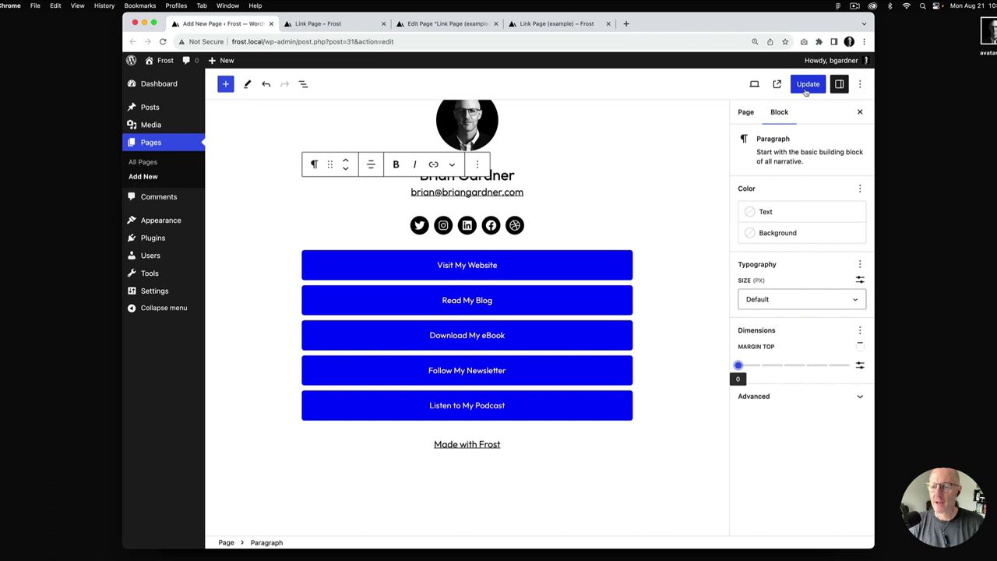
# Update the page and view the live link page next to the example
pyautogui.click(806, 85)
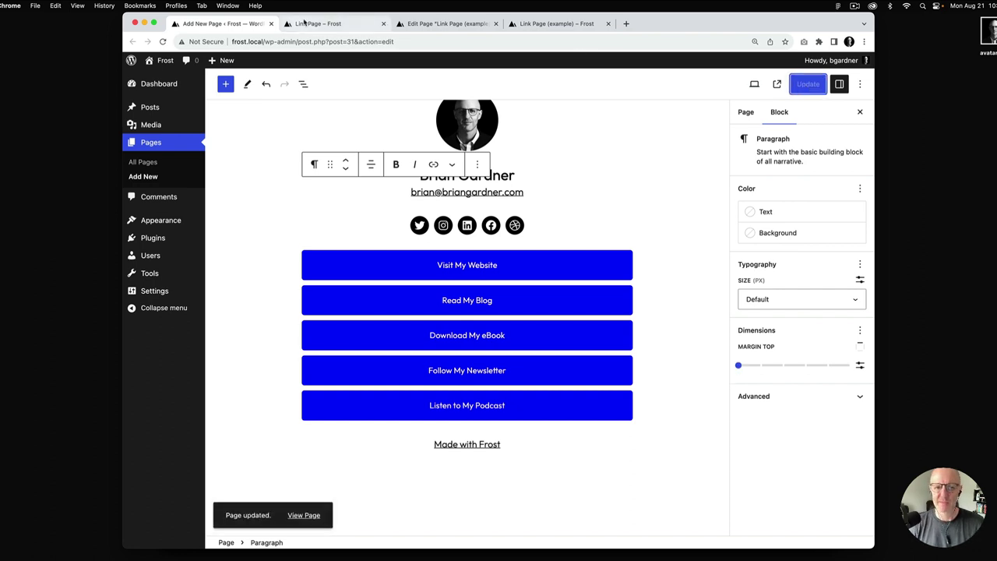
pyautogui.click(346, 25)
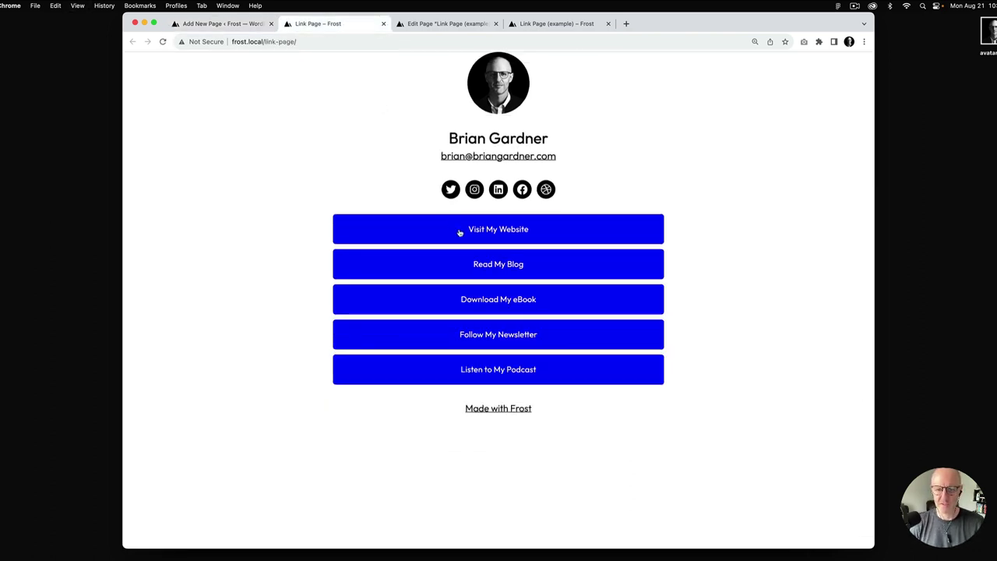
pyautogui.click(560, 23)
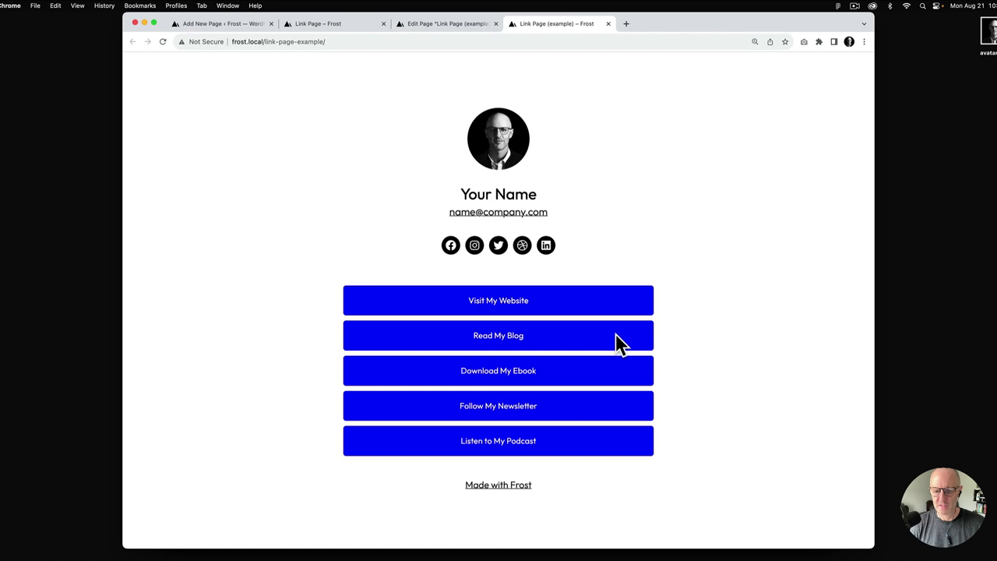
# Inspect the example page's button markup in DevTools, then open the example's editor
pyautogui.rightClick(588, 300)
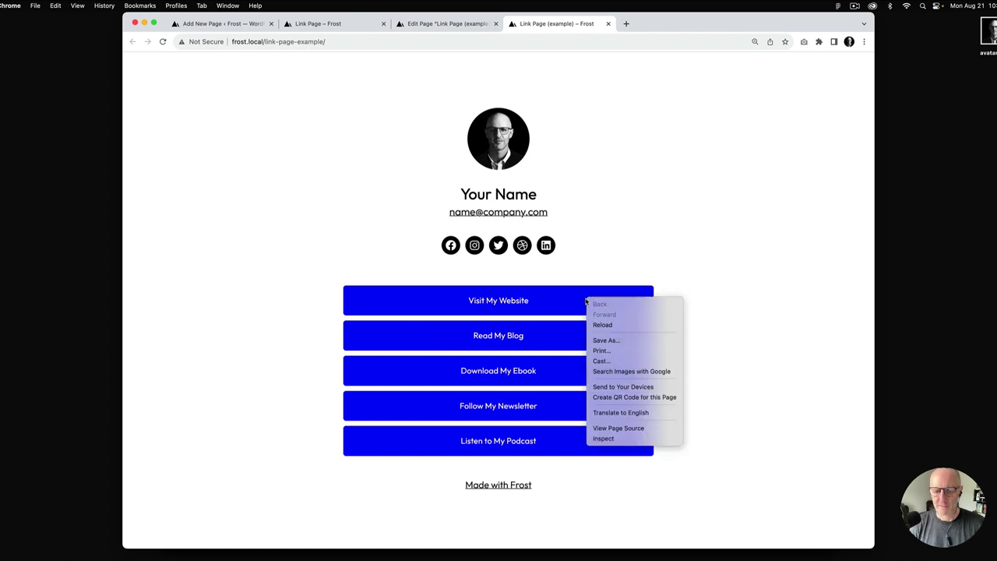
pyautogui.click(628, 439)
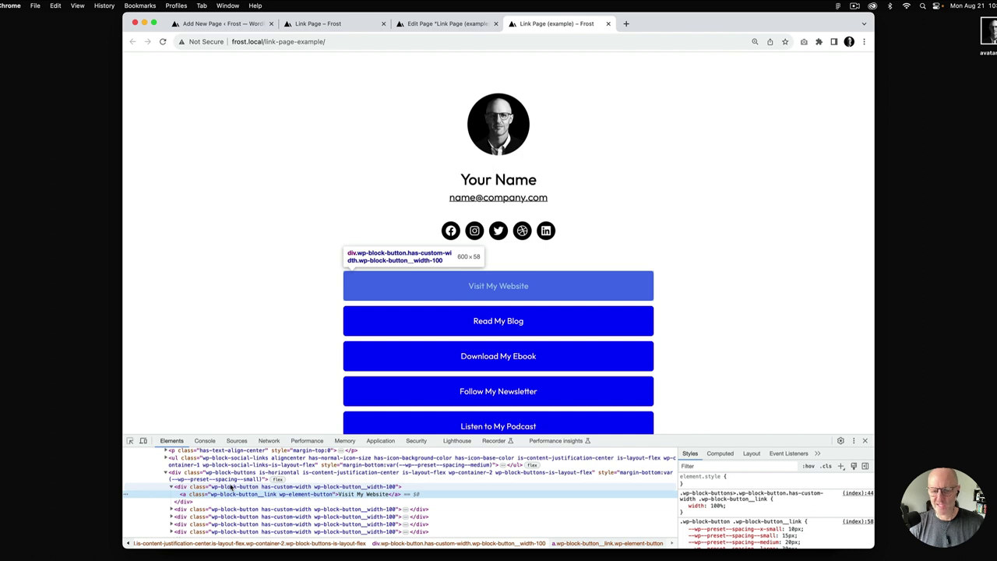
pyautogui.click(866, 441)
pyautogui.click(456, 31)
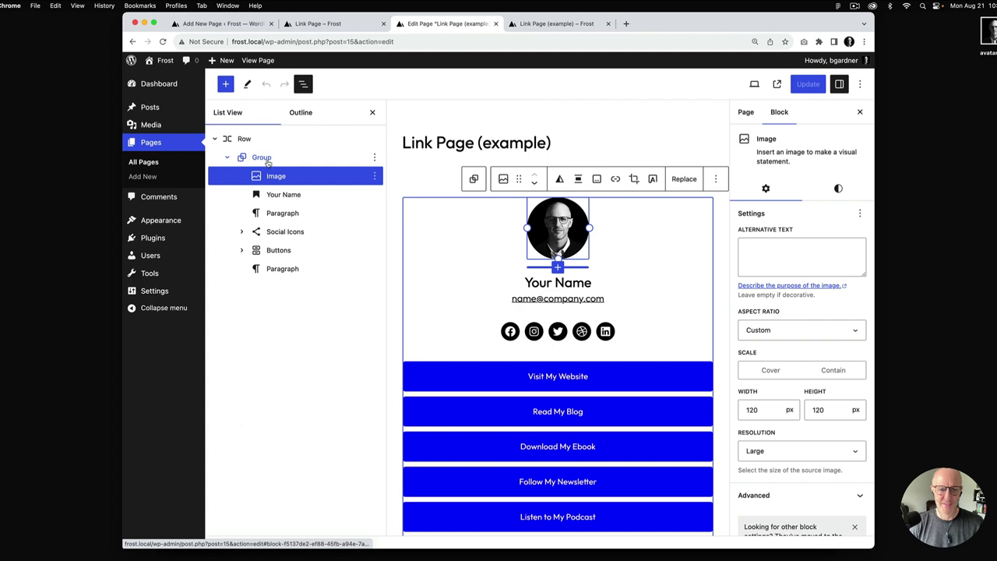
# In List View, select the Image through the footer Paragraph and wrap all six in a Group
pyautogui.click(231, 24)
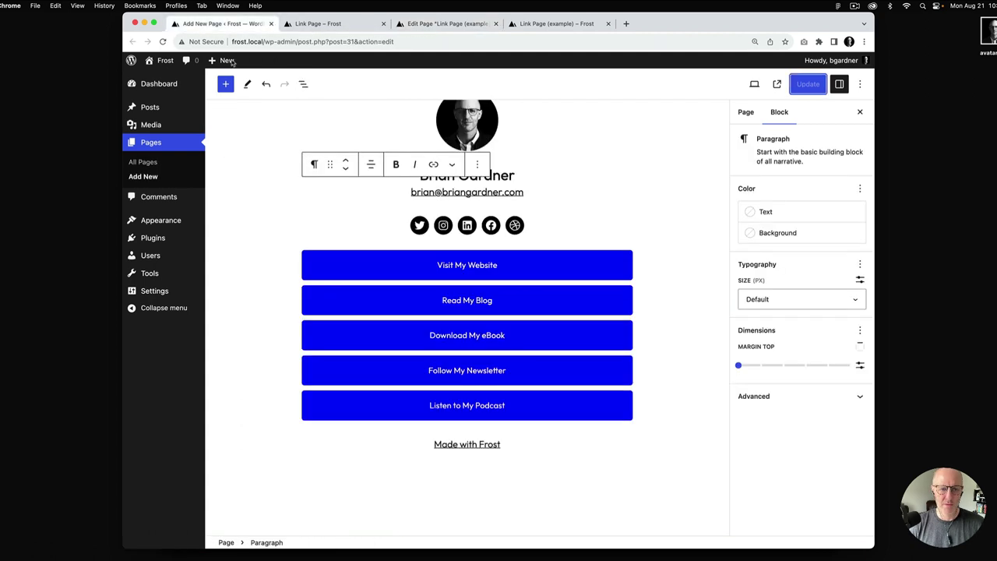
pyautogui.click(303, 83)
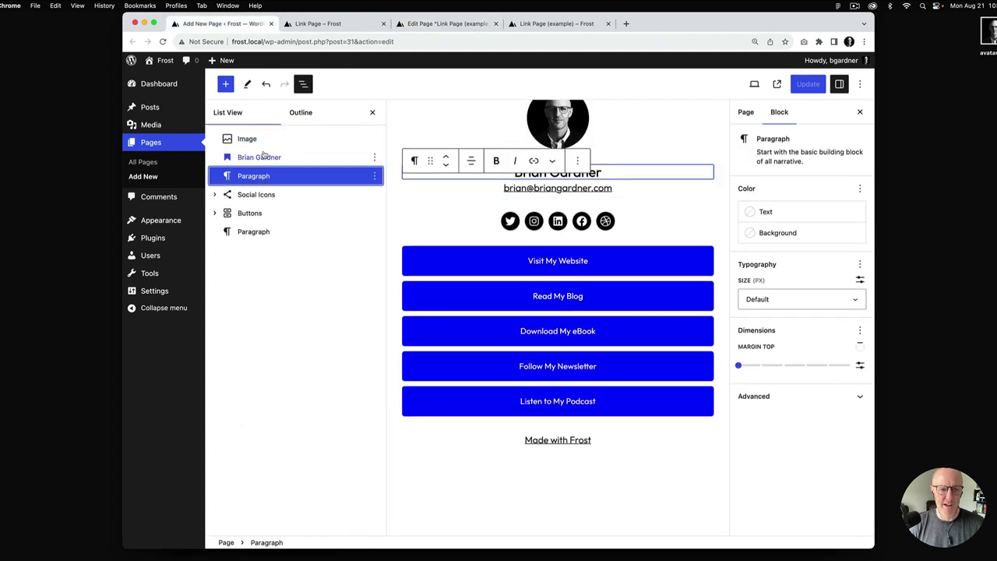
pyautogui.click(255, 140)
pyautogui.keyDown('shift'); pyautogui.click(254, 231); pyautogui.keyUp('shift')
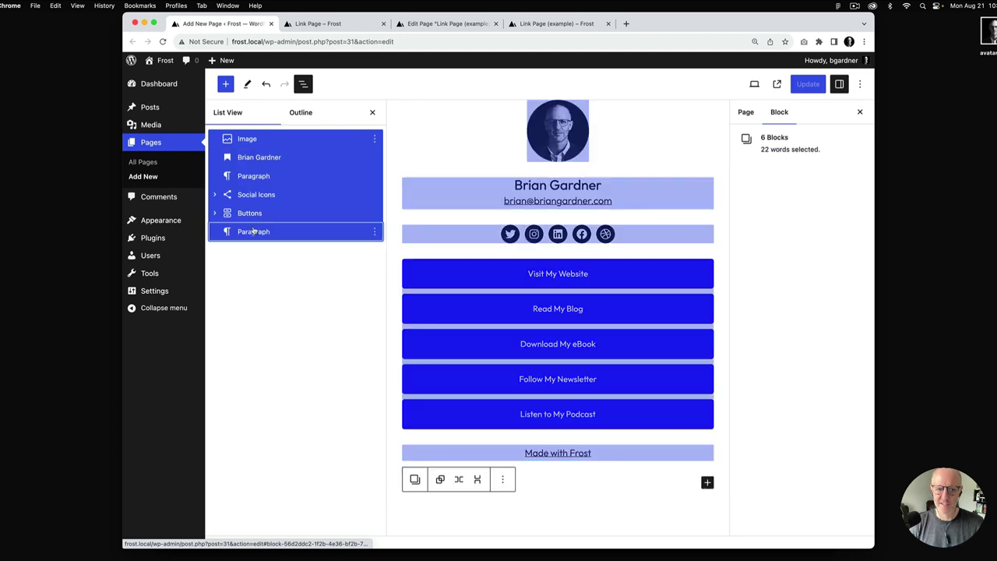
pyautogui.click(502, 479)
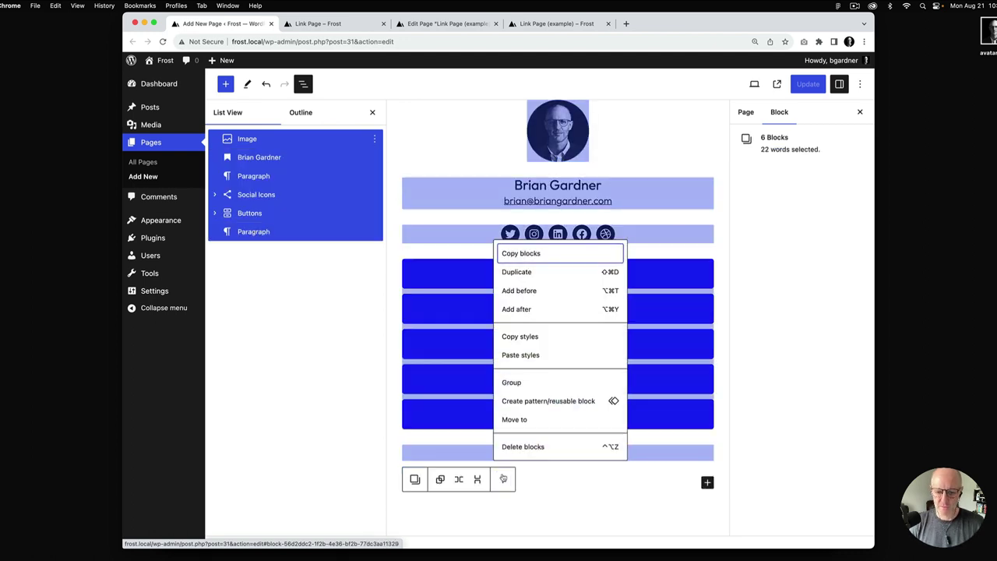
pyautogui.click(516, 383)
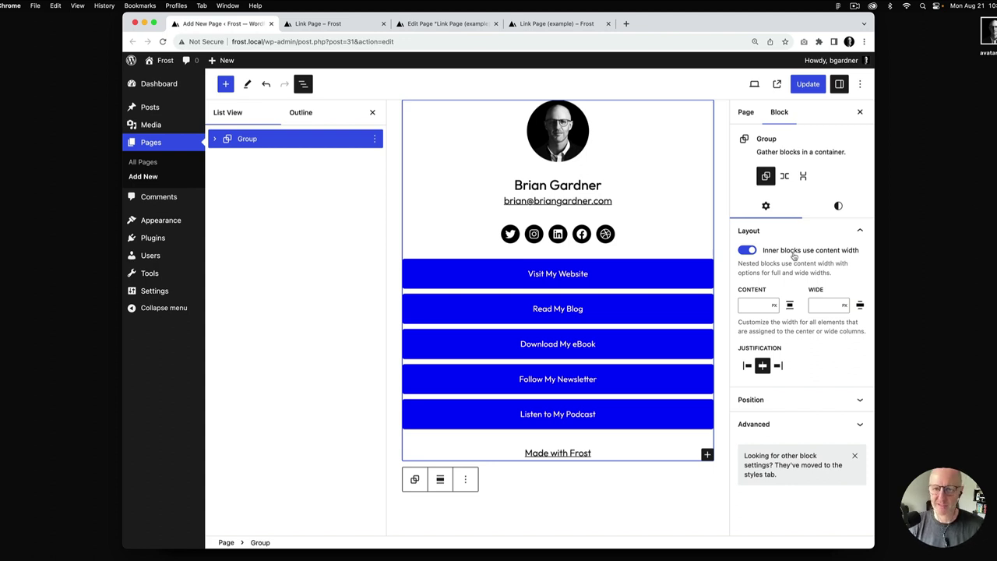
# Set the group's wide width to 600, update, and reload the live page
pyautogui.click(816, 306)
pyautogui.write('600')
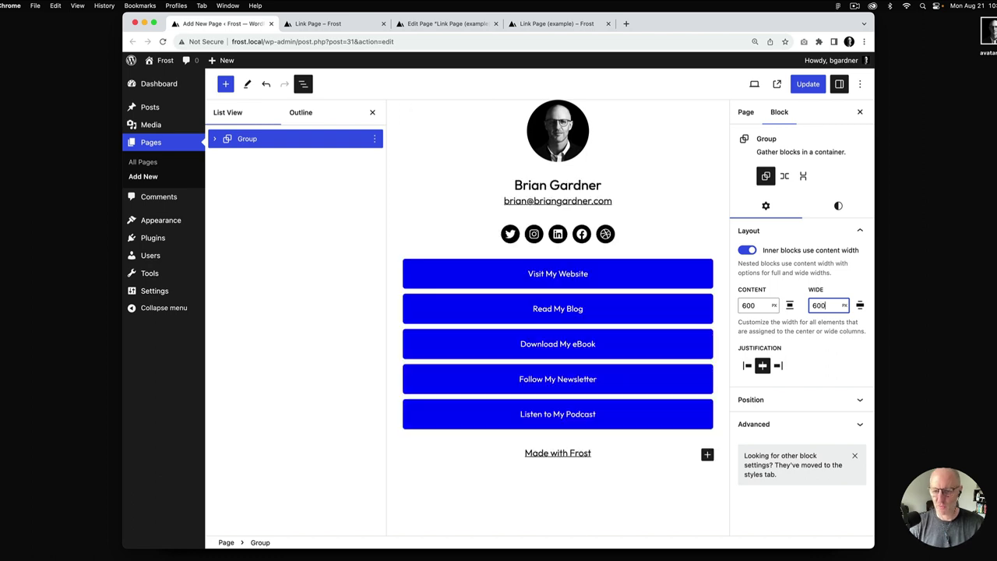
pyautogui.click(808, 86)
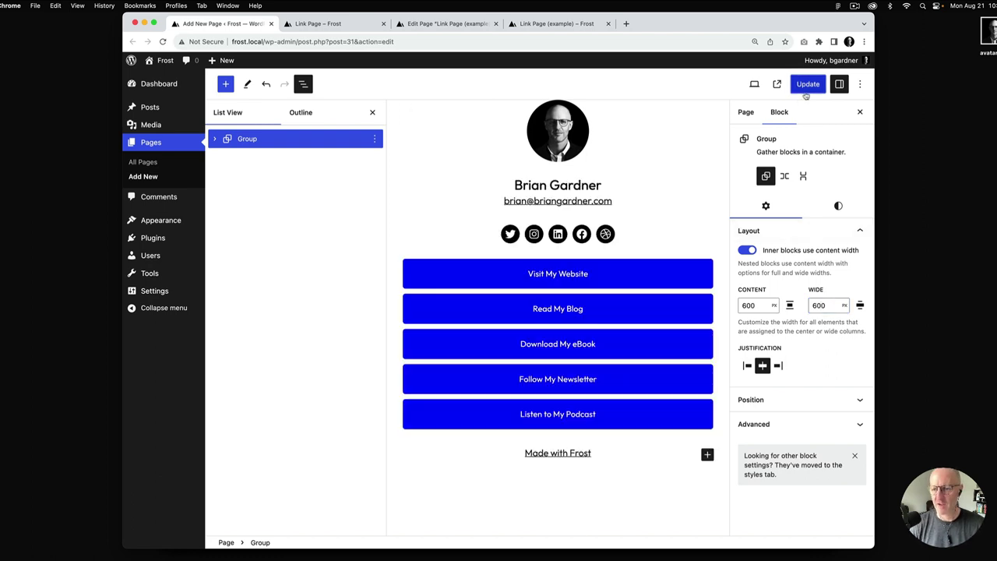
pyautogui.click(357, 27)
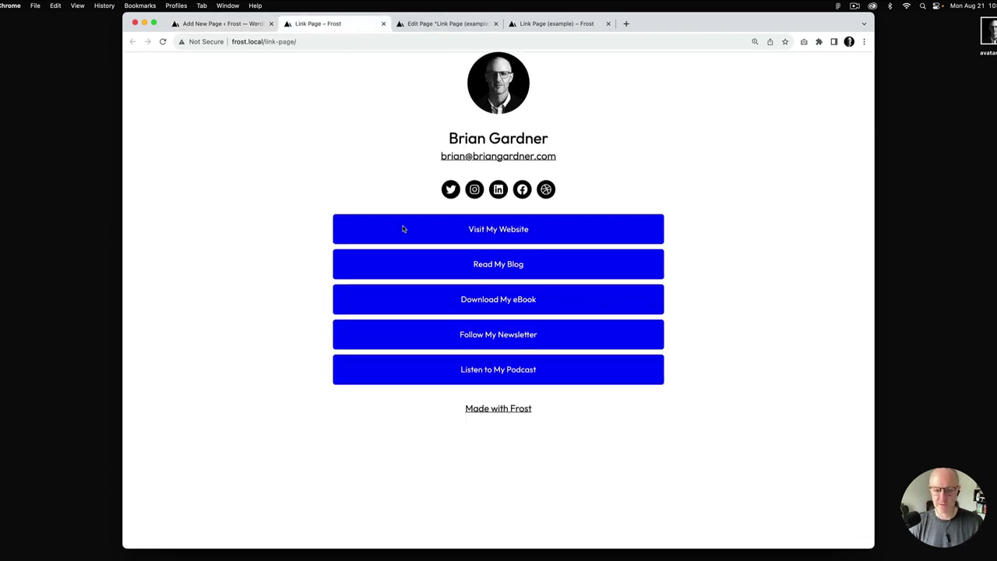
pyautogui.press('super+r')
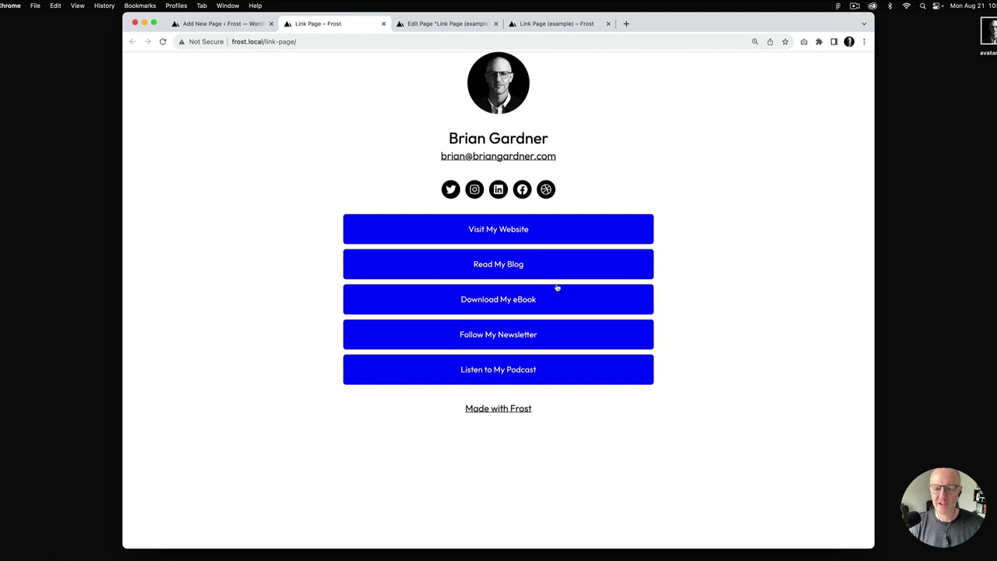
# Try a 480 px wide width, update, and reload the live page to compare
pyautogui.click(230, 25)
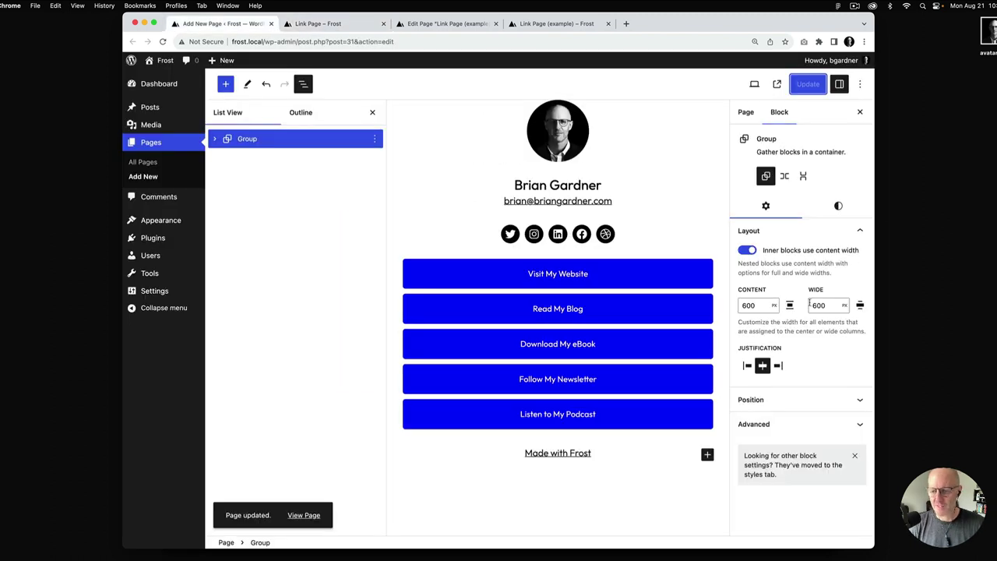
pyautogui.doubleClick(820, 305)
pyautogui.write('480')
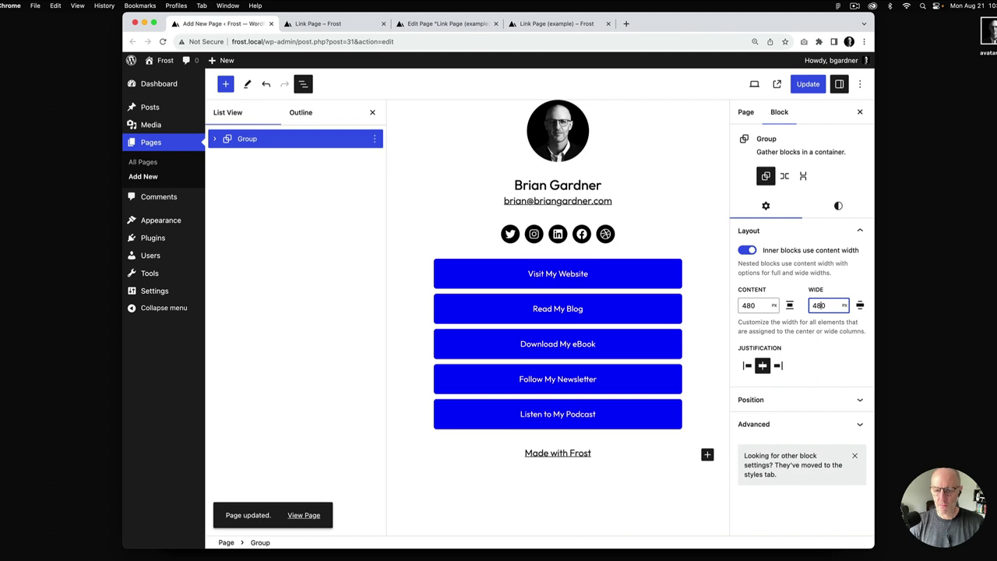
pyautogui.click(808, 84)
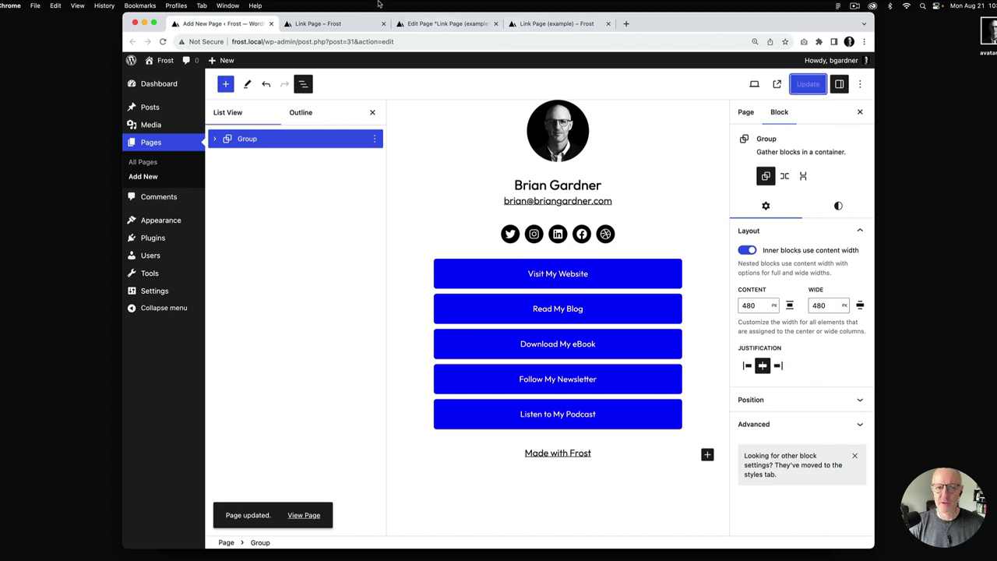
pyautogui.click(348, 24)
pyautogui.press('super+r')
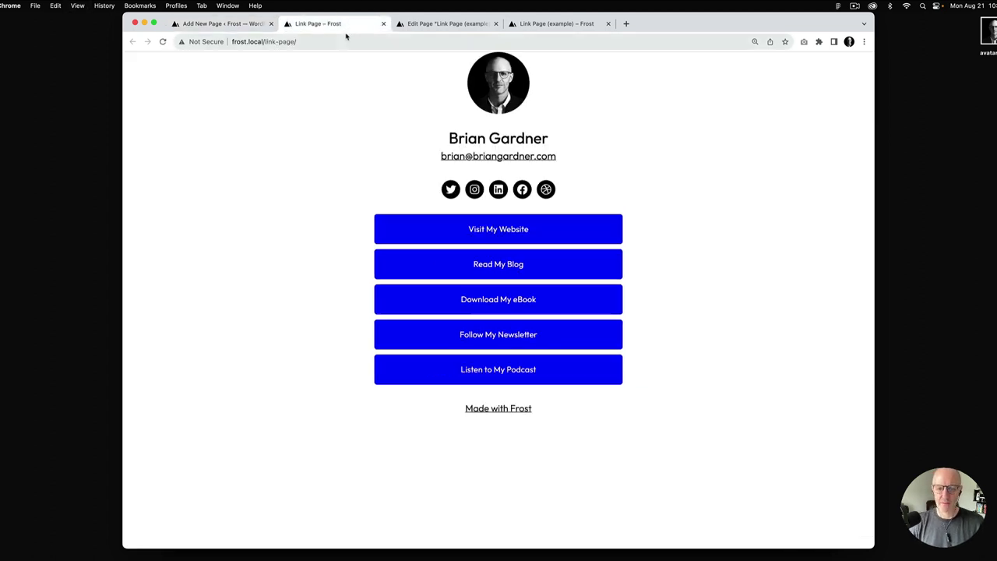
# Restore the wide width to 600 px, update, and reload the live page
pyautogui.click(233, 25)
pyautogui.click(819, 305)
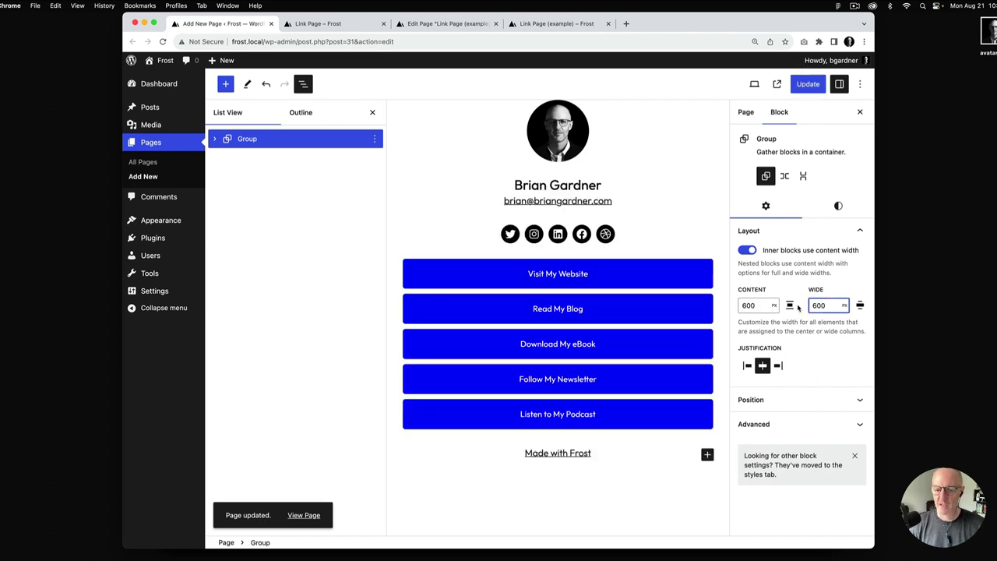
pyautogui.click(808, 83)
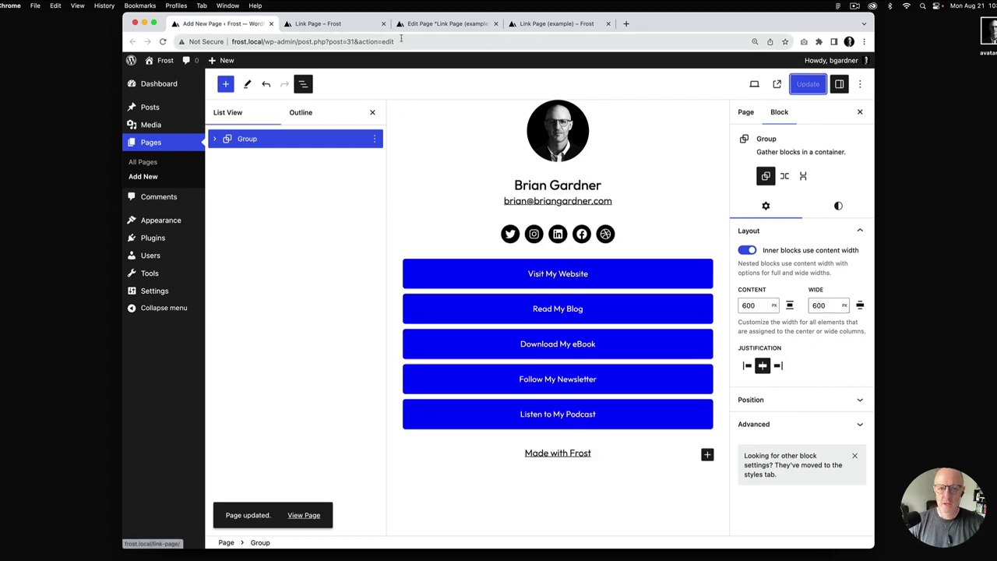
pyautogui.click(318, 24)
pyautogui.press('super+r')
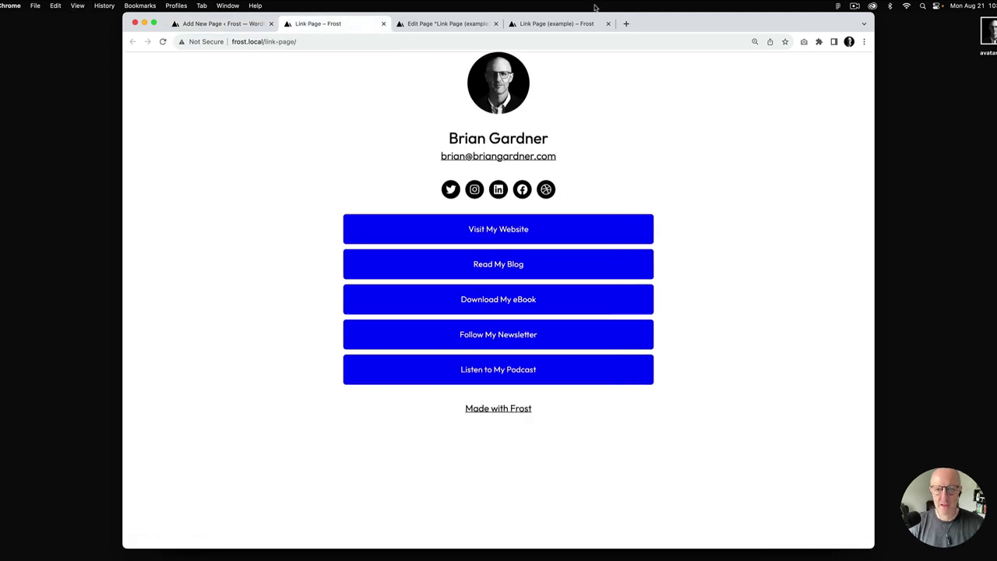
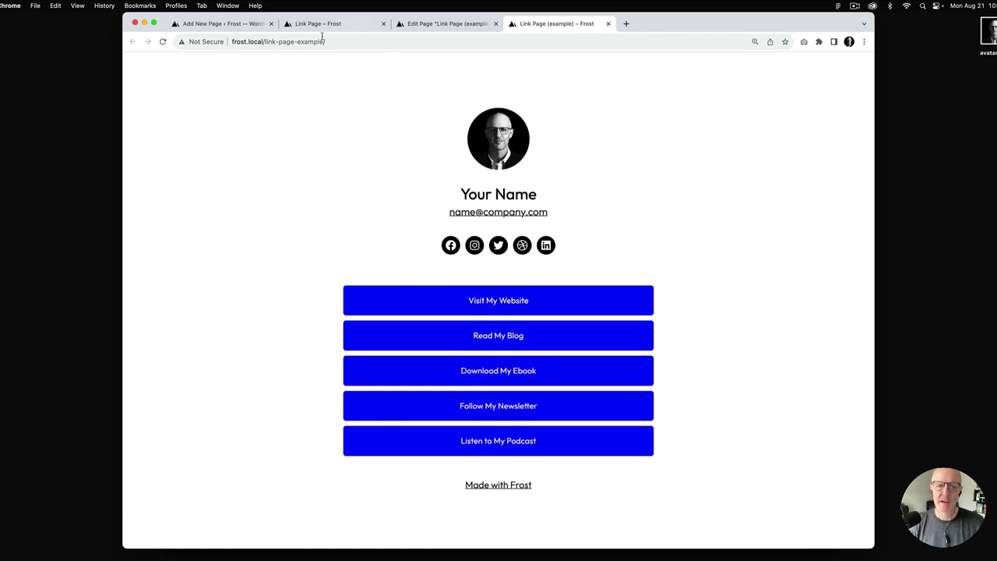
# Wrap the link page content in a new Group and transform it into a Row
pyautogui.click(224, 24)
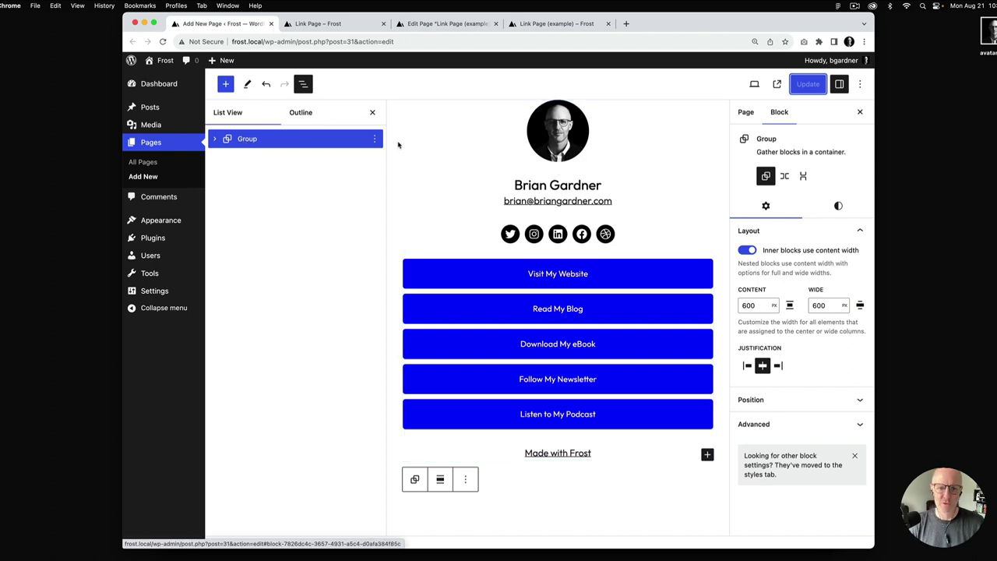
pyautogui.click(375, 139)
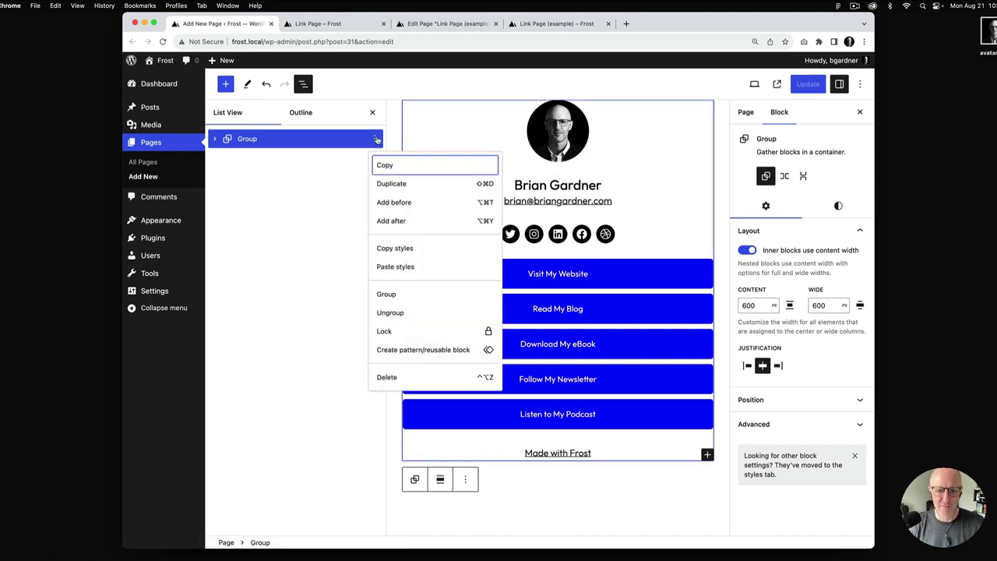
pyautogui.click(395, 296)
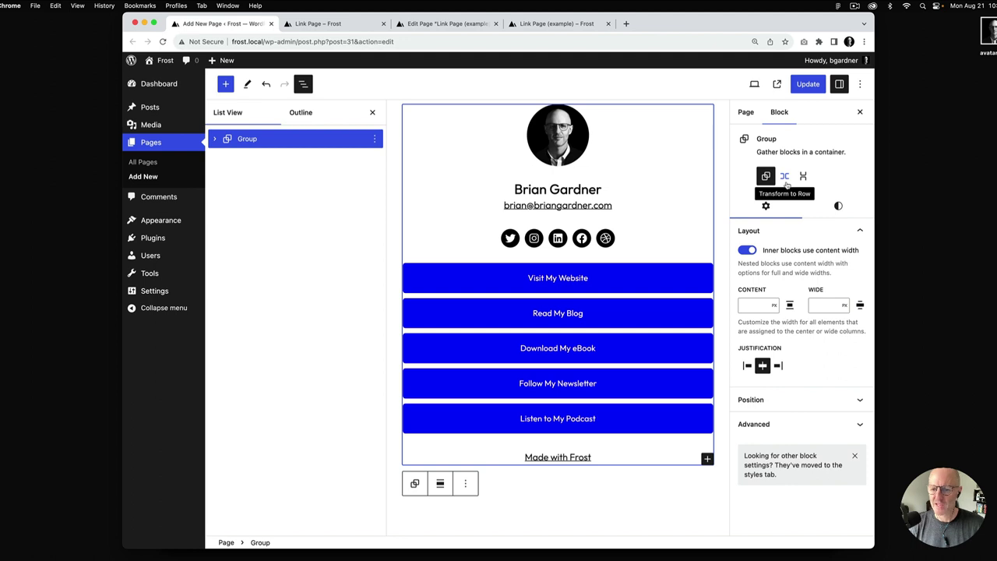
pyautogui.click(786, 178)
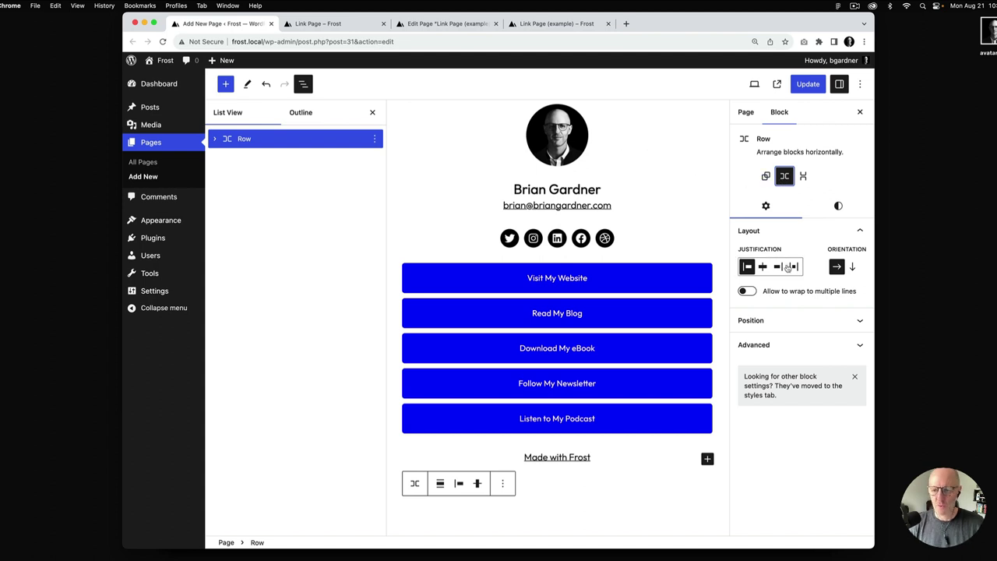
# Check how the example page's Row is configured for reference
pyautogui.click(445, 23)
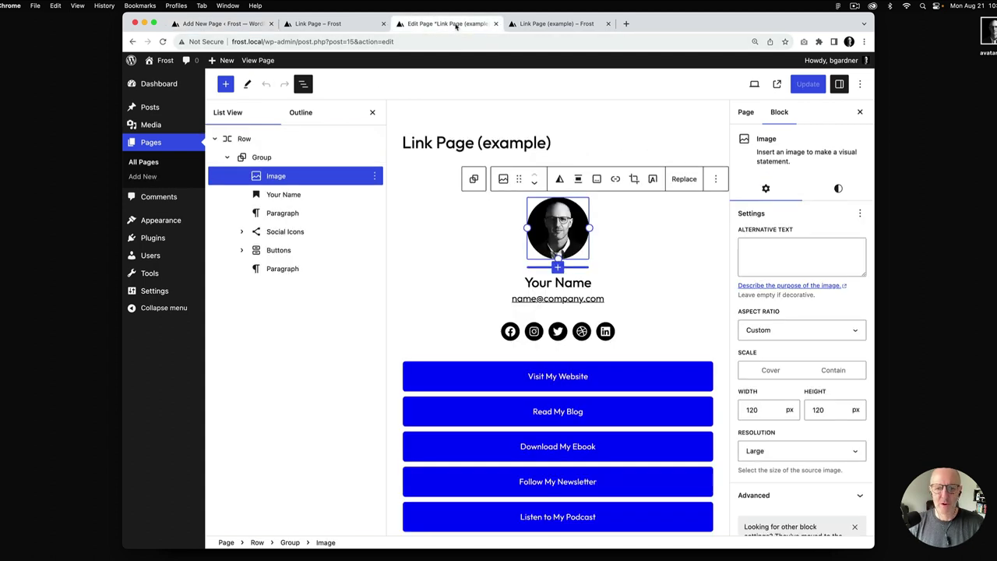
pyautogui.click(247, 140)
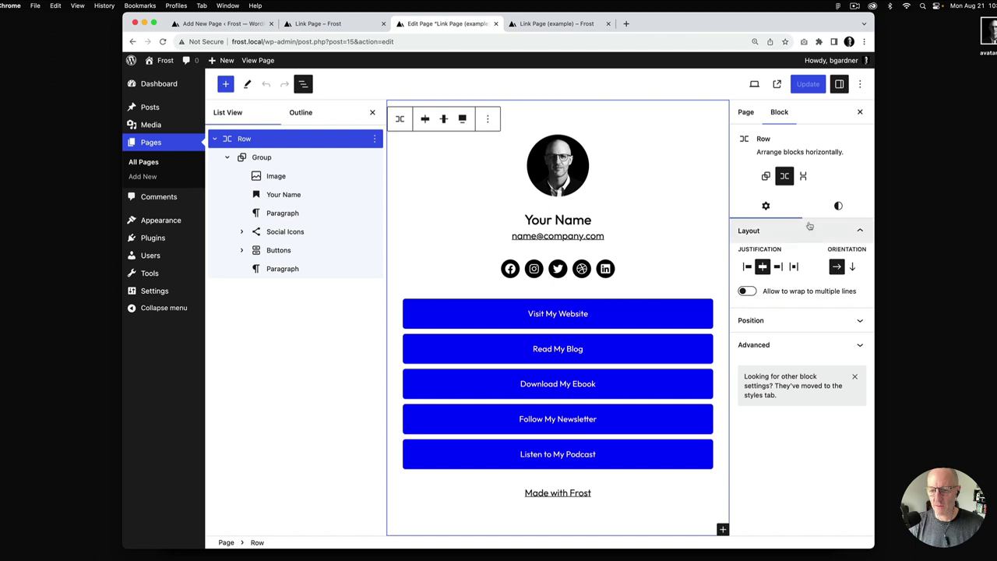
pyautogui.click(213, 28)
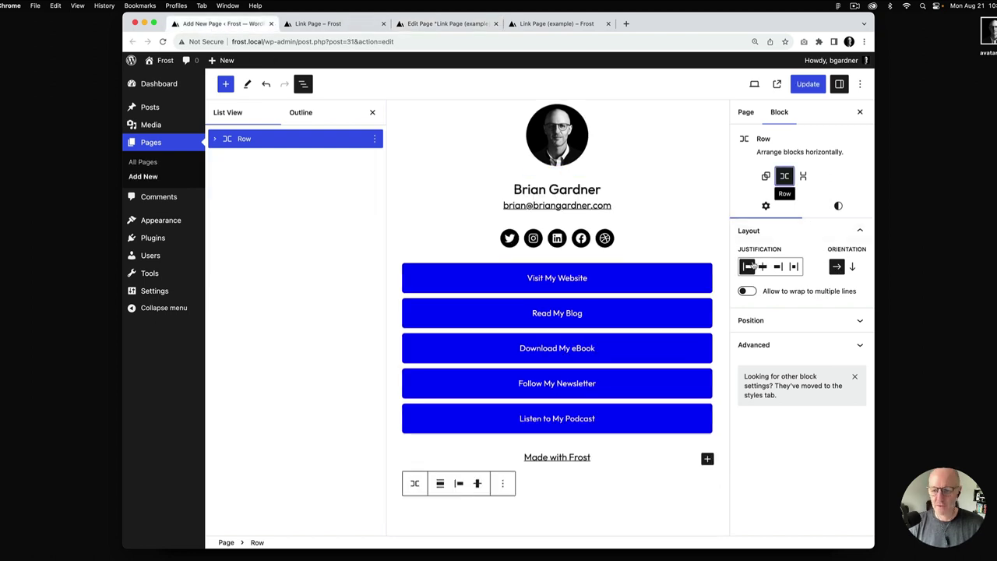
# Centre-justify the Row's content, save the page, and view the live link page
pyautogui.click(763, 268)
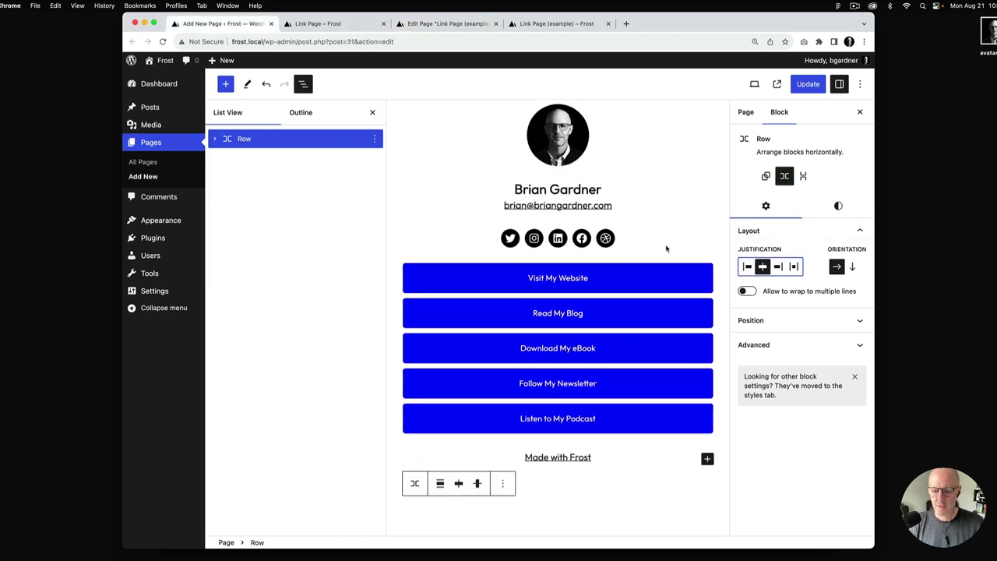
pyautogui.click(804, 86)
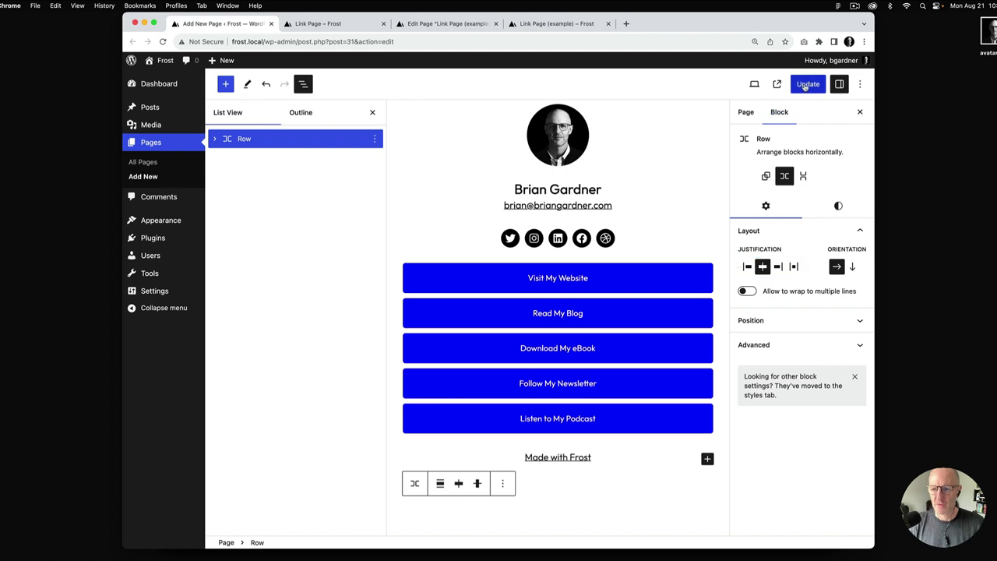
pyautogui.click(328, 23)
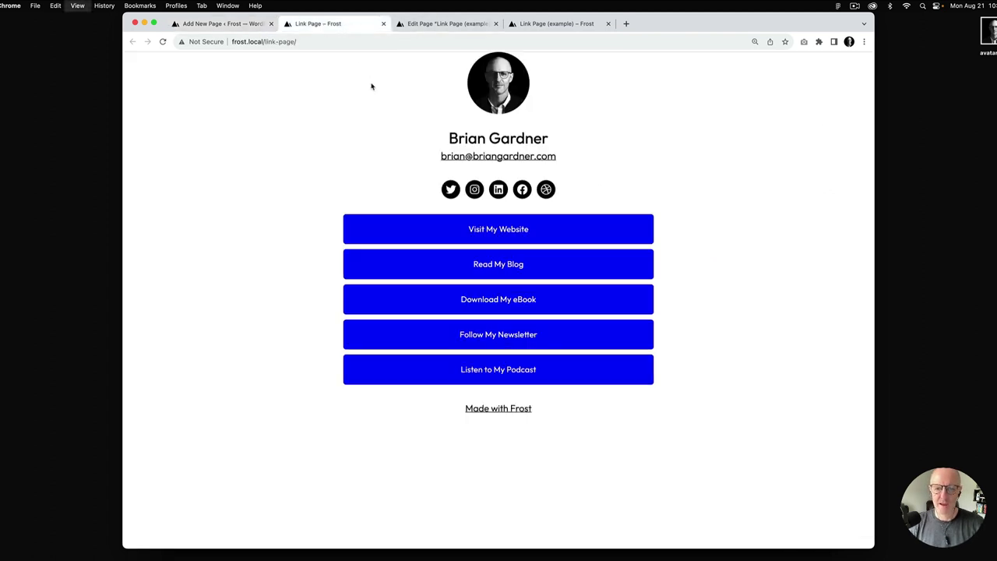
# Set the Row's minimum height to 100 vh
pyautogui.click(234, 24)
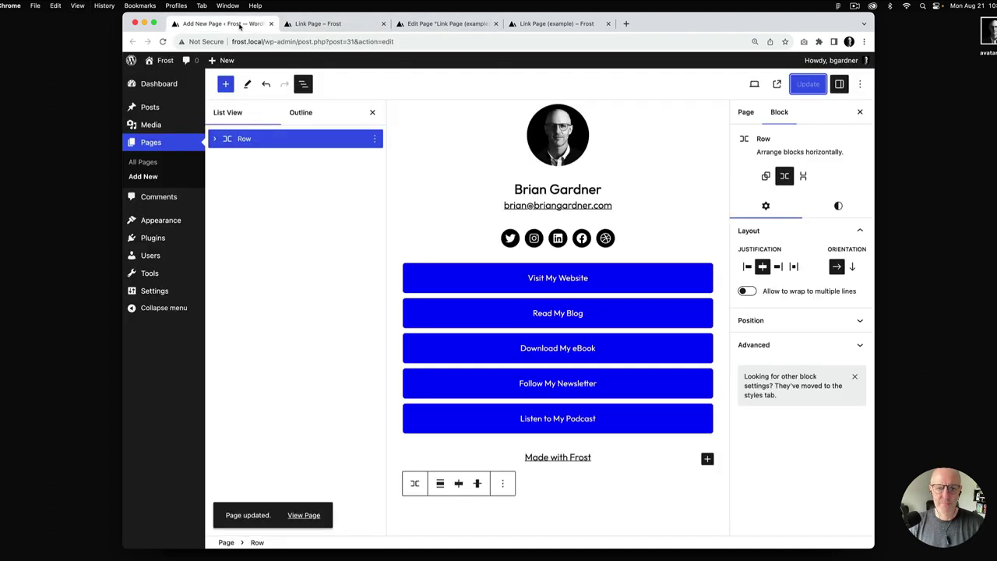
pyautogui.click(838, 206)
pyautogui.scroll(-5, 787, 317)
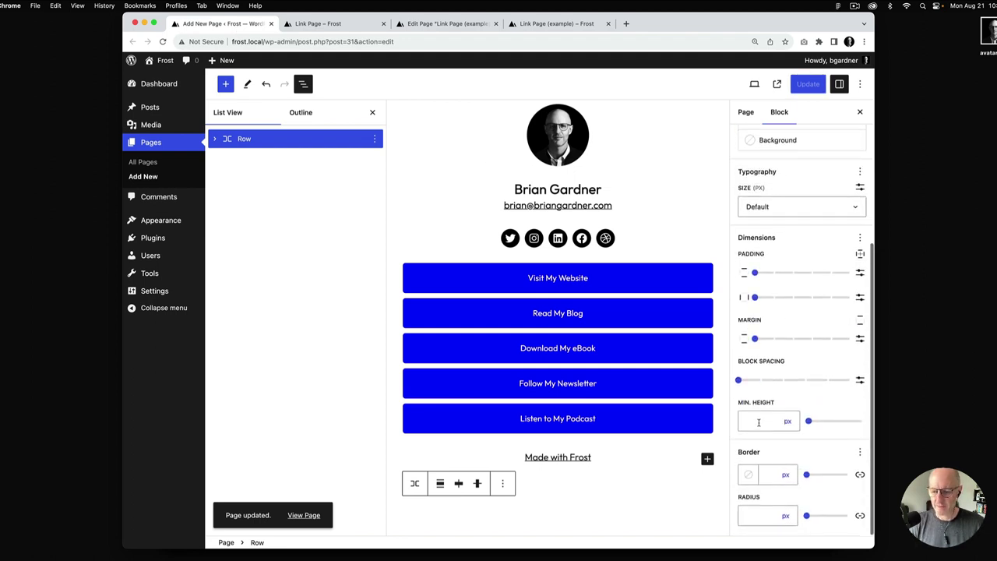
pyautogui.click(754, 423)
pyautogui.write('100')
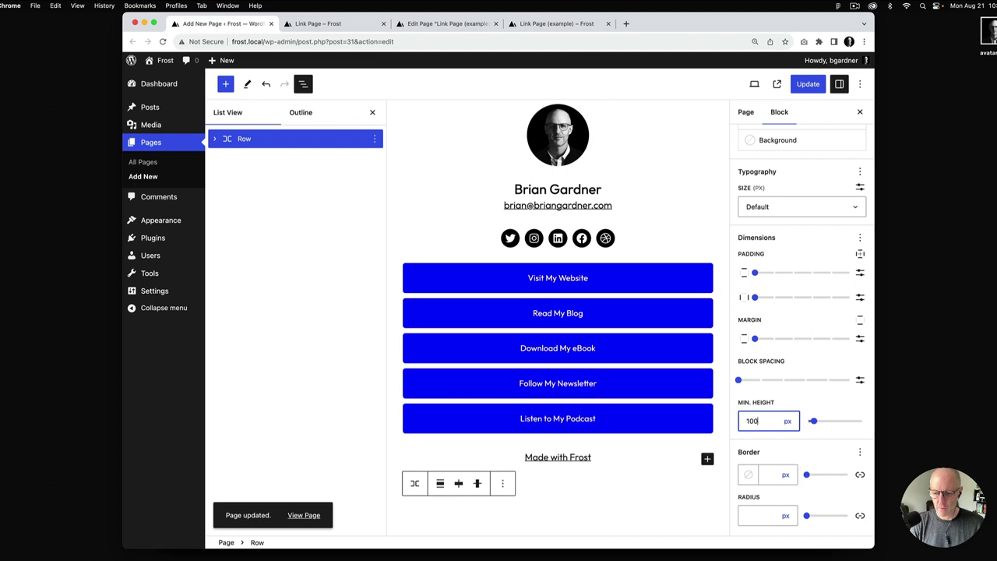
pyautogui.click(797, 422)
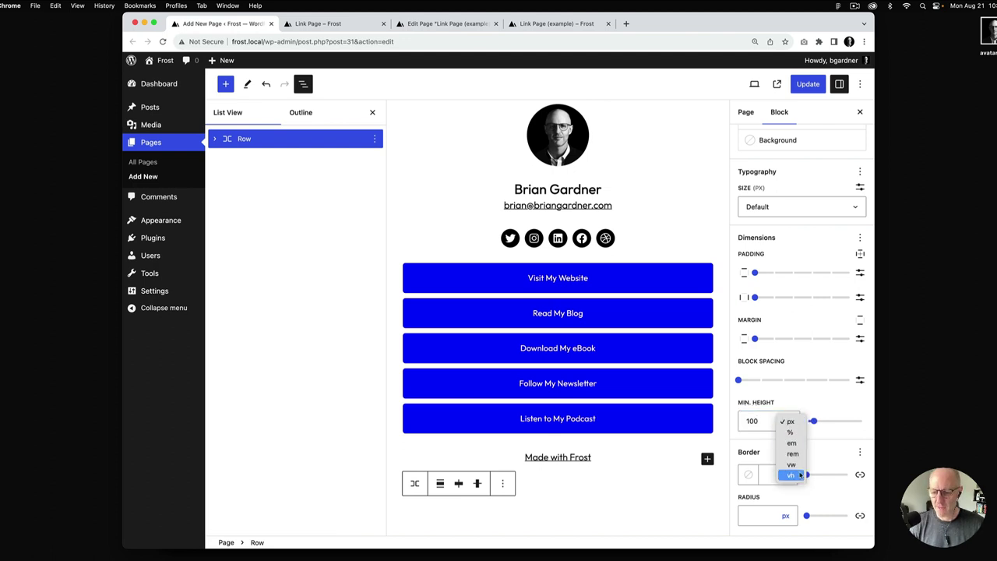
pyautogui.click(792, 475)
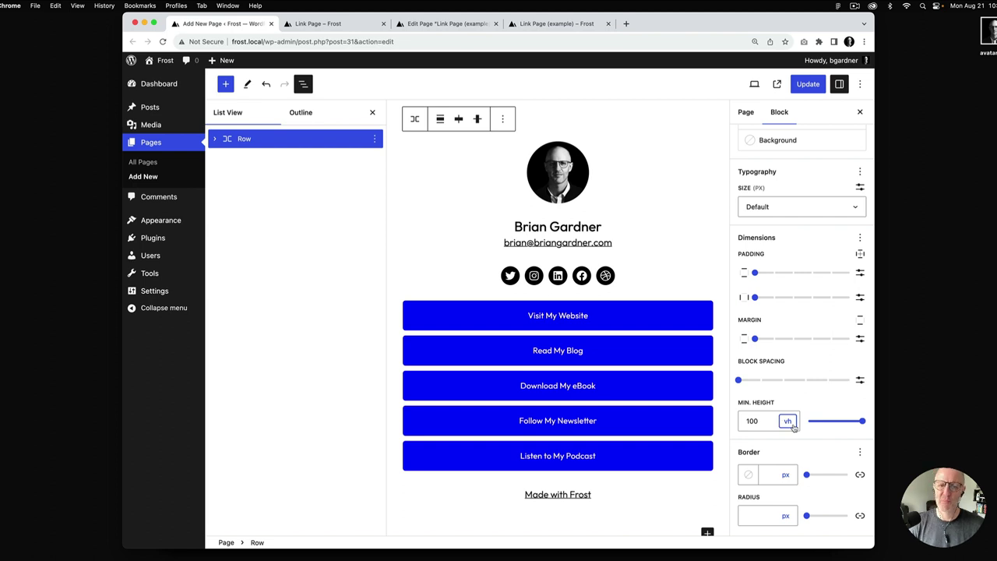
# Save the page and reload the live link page to see the vertical centring
pyautogui.click(810, 85)
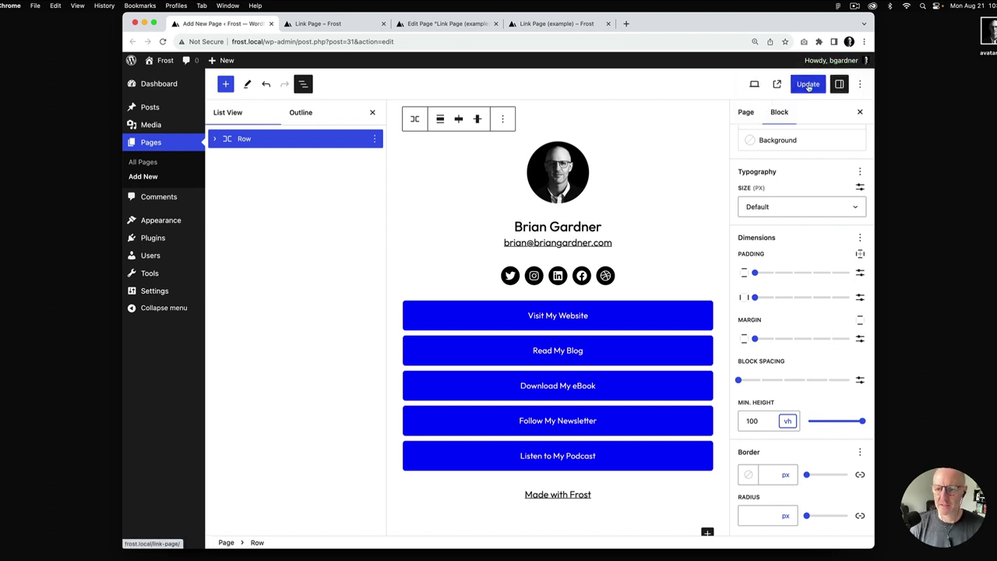
pyautogui.click(318, 23)
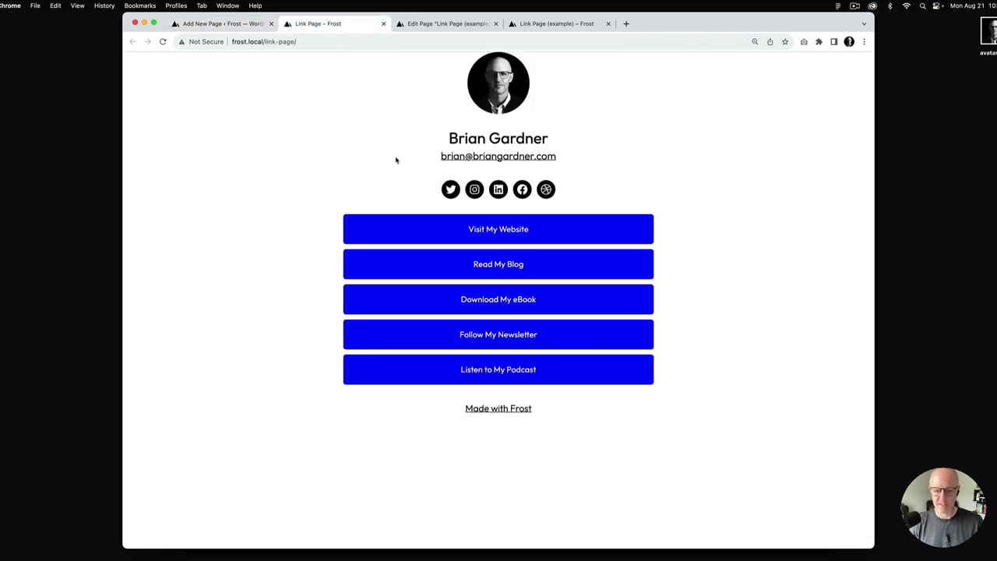
pyautogui.press('super+r')
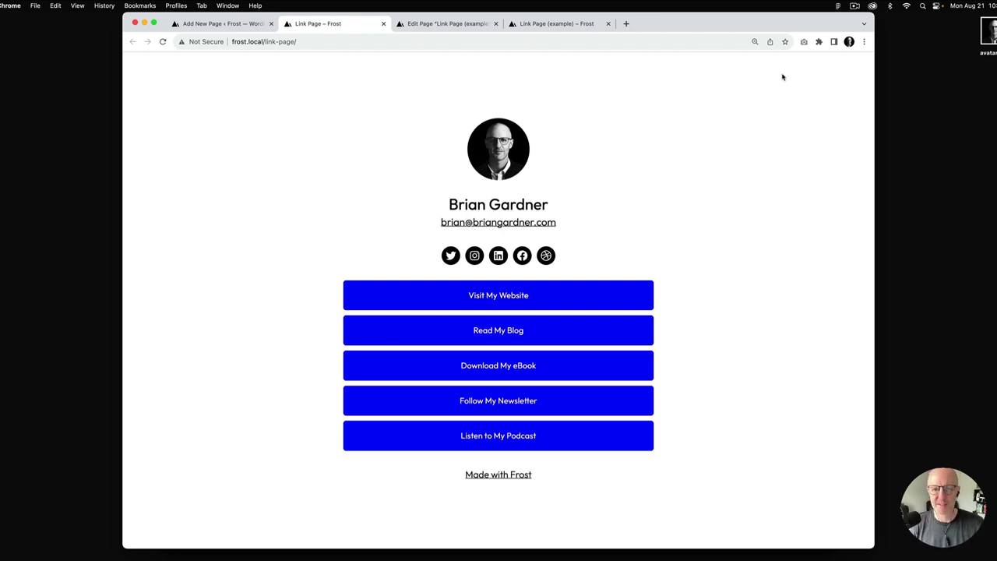
# Review the Row's layout settings in the editor
pyautogui.click(212, 29)
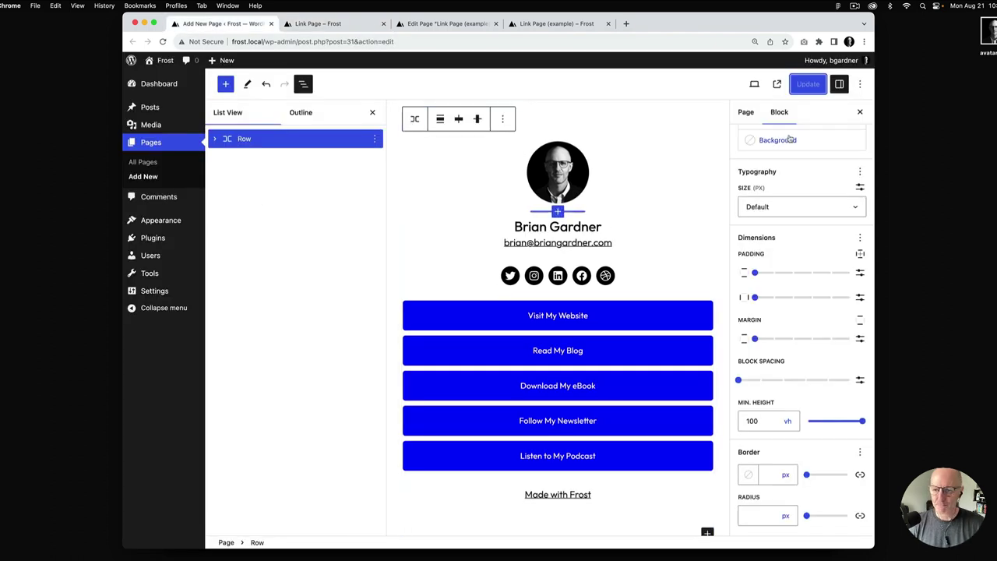
pyautogui.scroll(4, 791, 139)
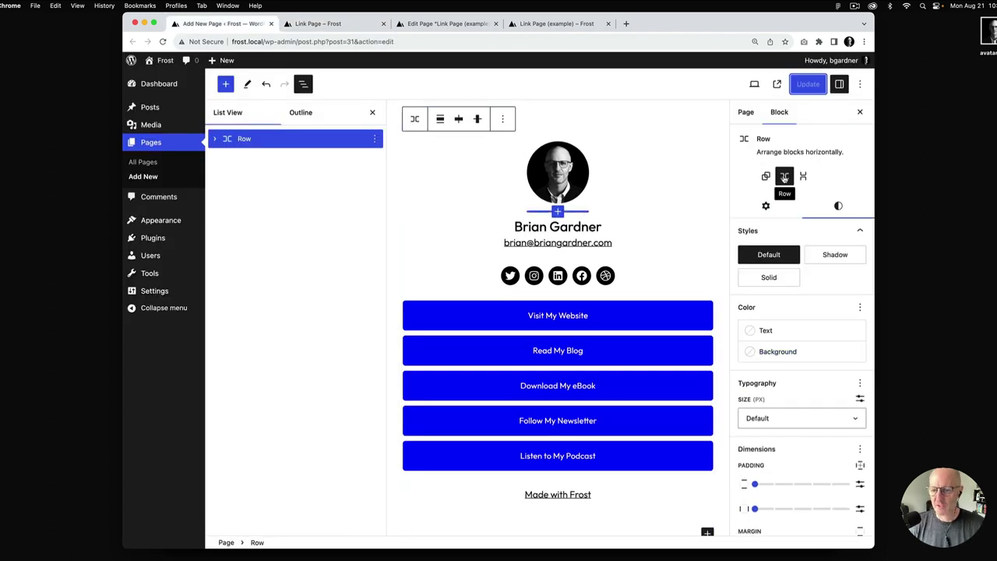
pyautogui.click(767, 206)
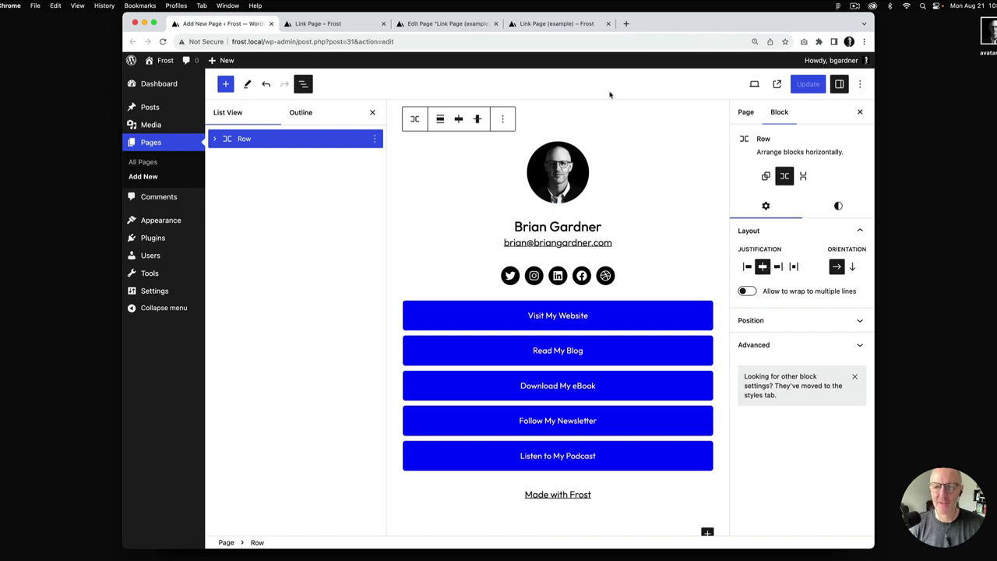
# Compare the live link page side by side with the example page, then resume editing
pyautogui.click(335, 24)
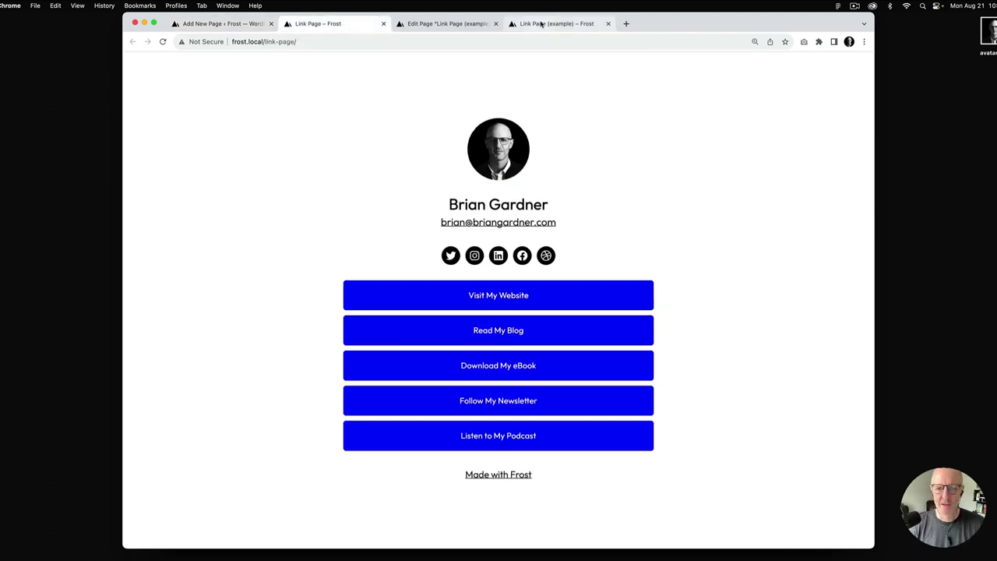
pyautogui.click(545, 23)
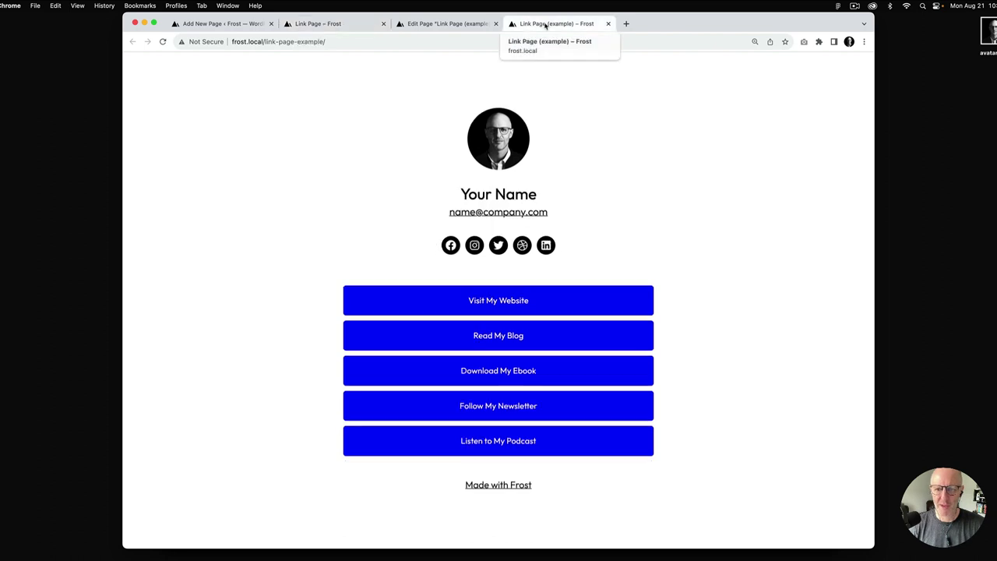
pyautogui.click(339, 24)
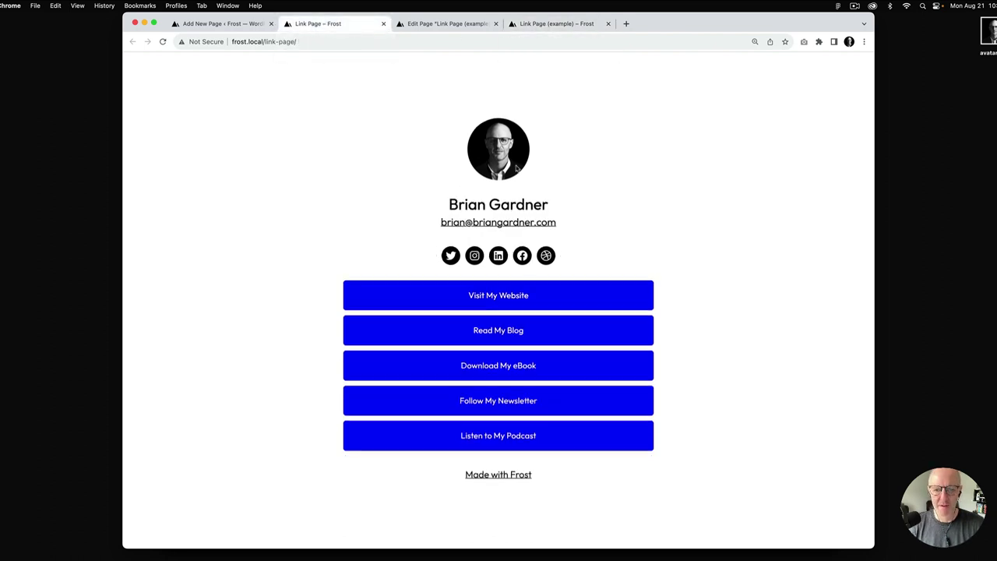
pyautogui.click(574, 25)
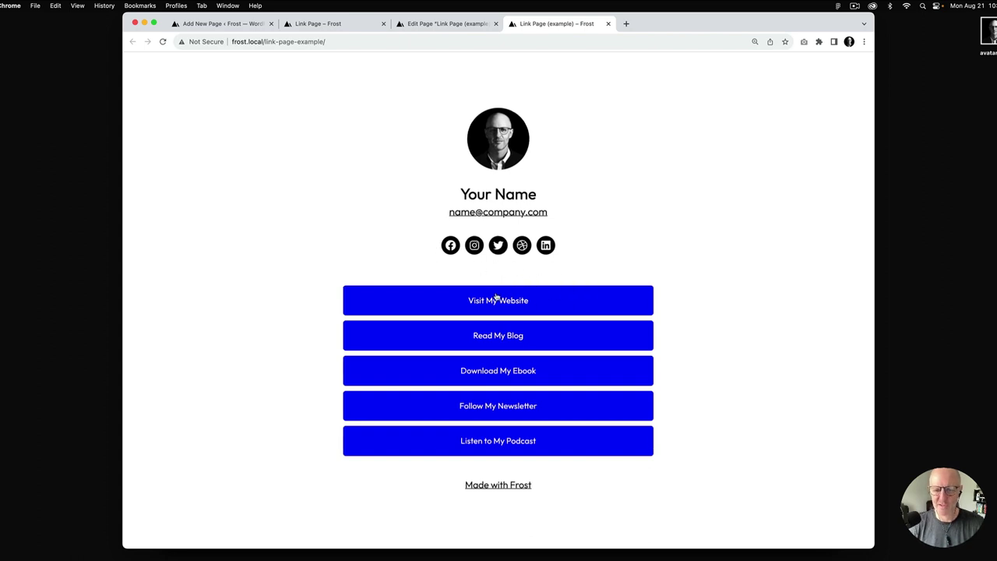
pyautogui.click(226, 24)
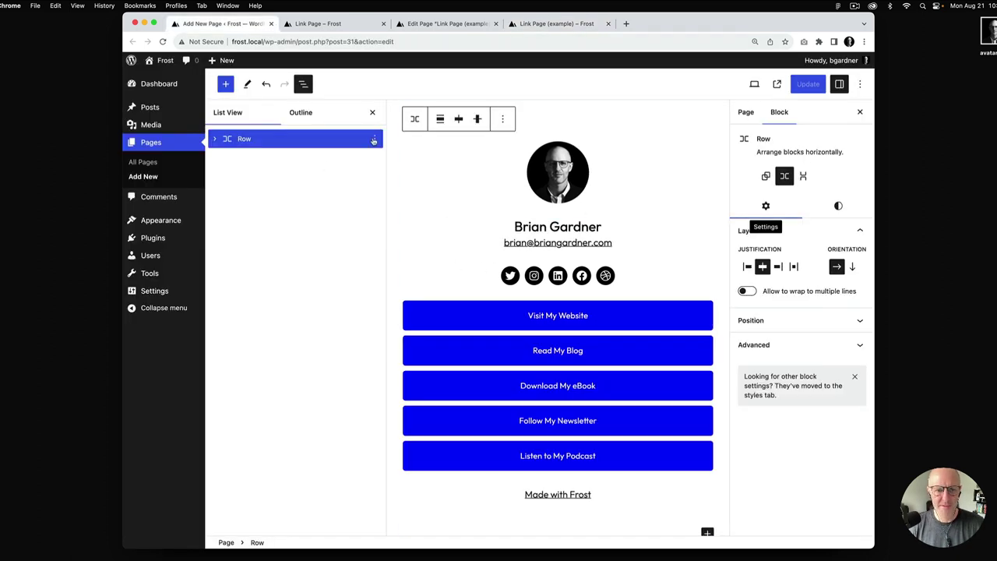
# Give the Buttons block a Medium top-only margin
pyautogui.click(372, 114)
pyautogui.click(519, 308)
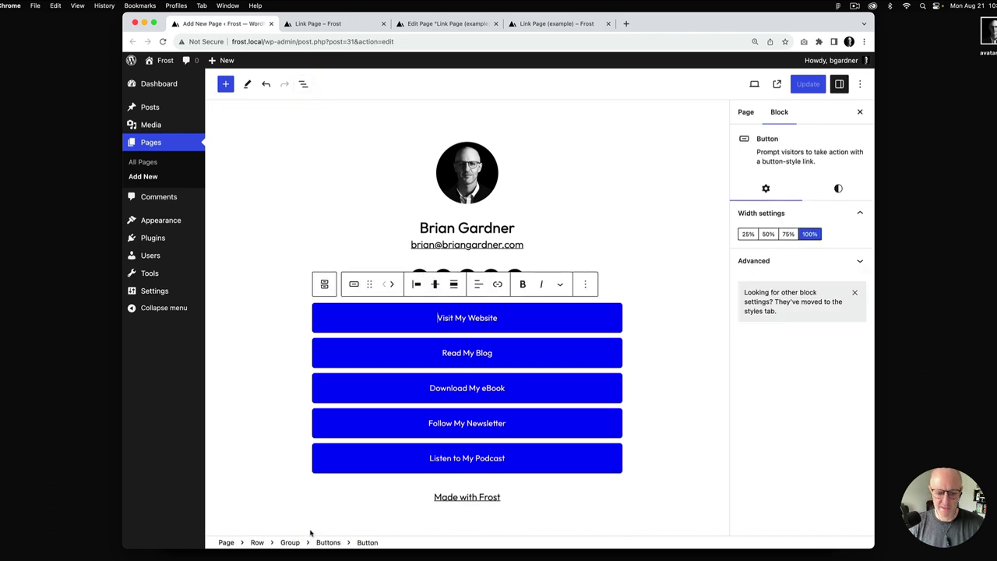
pyautogui.click(328, 544)
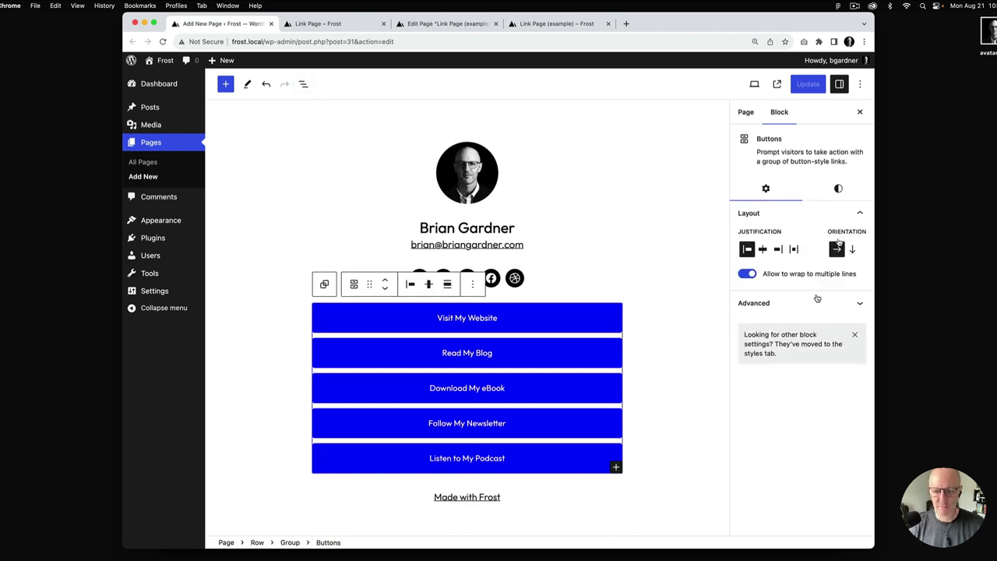
pyautogui.click(839, 189)
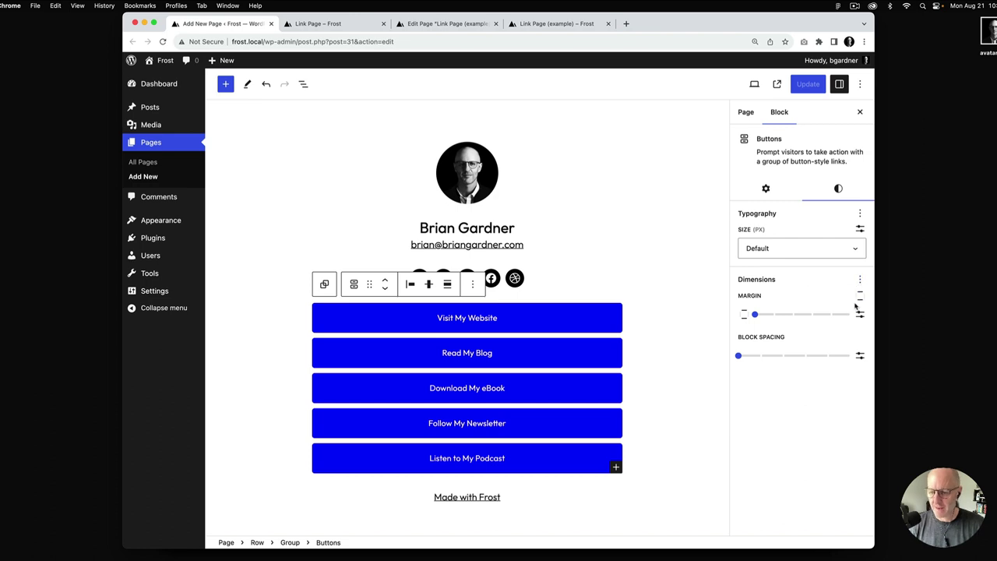
pyautogui.click(860, 296)
pyautogui.click(768, 341)
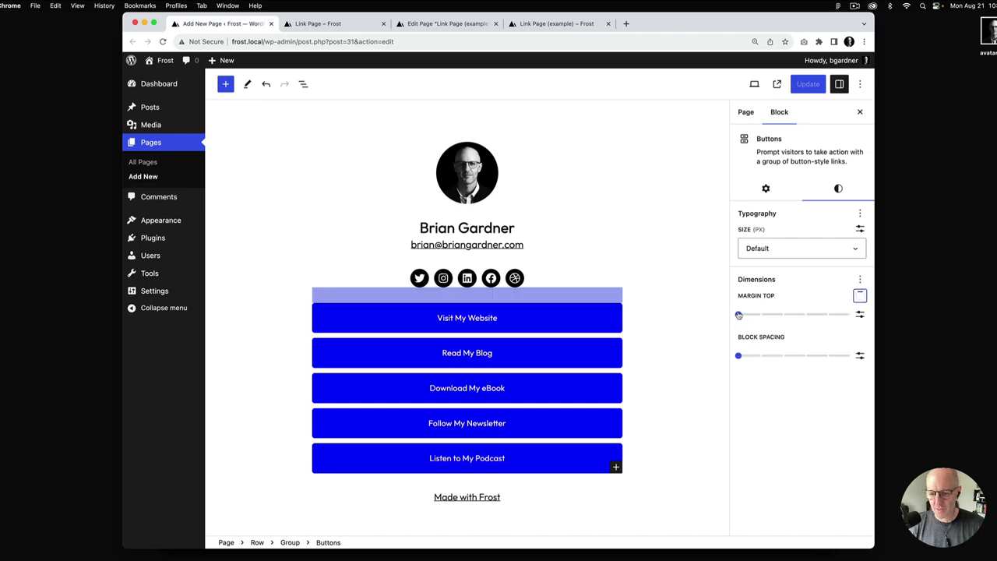
pyautogui.moveTo(739, 314); pyautogui.dragTo(806, 314)
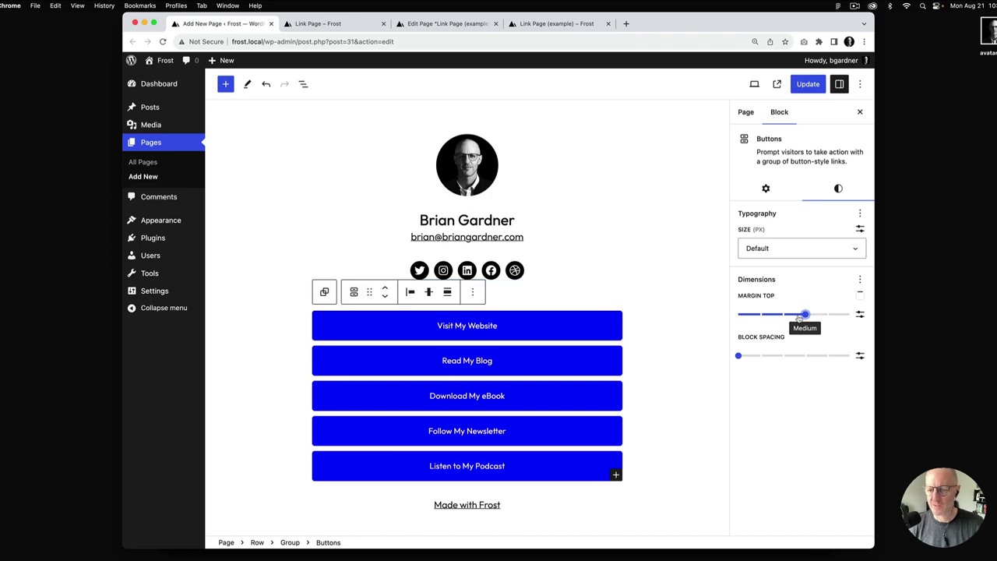
# Save the page and compare the live link page against the example again
pyautogui.click(801, 89)
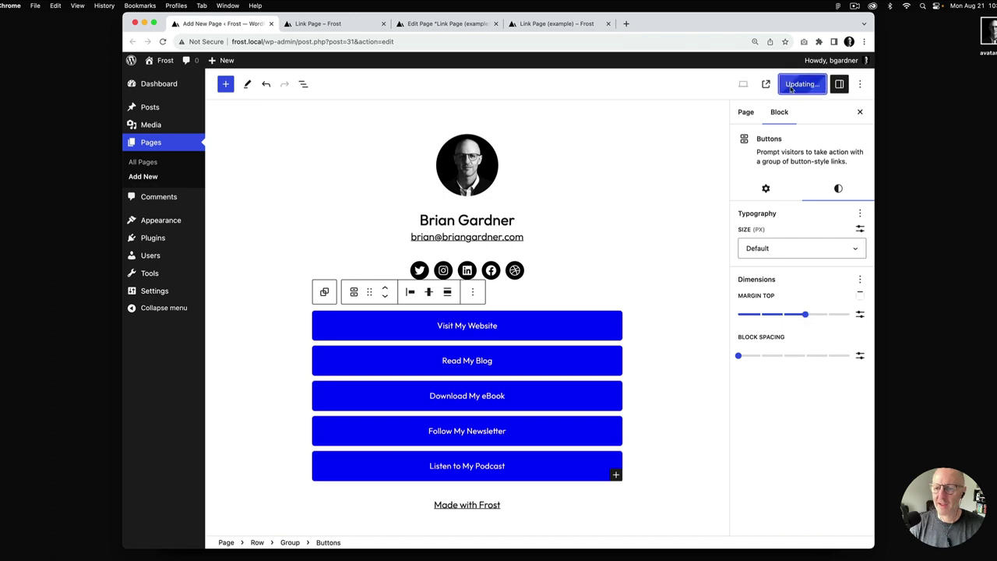
pyautogui.click(358, 24)
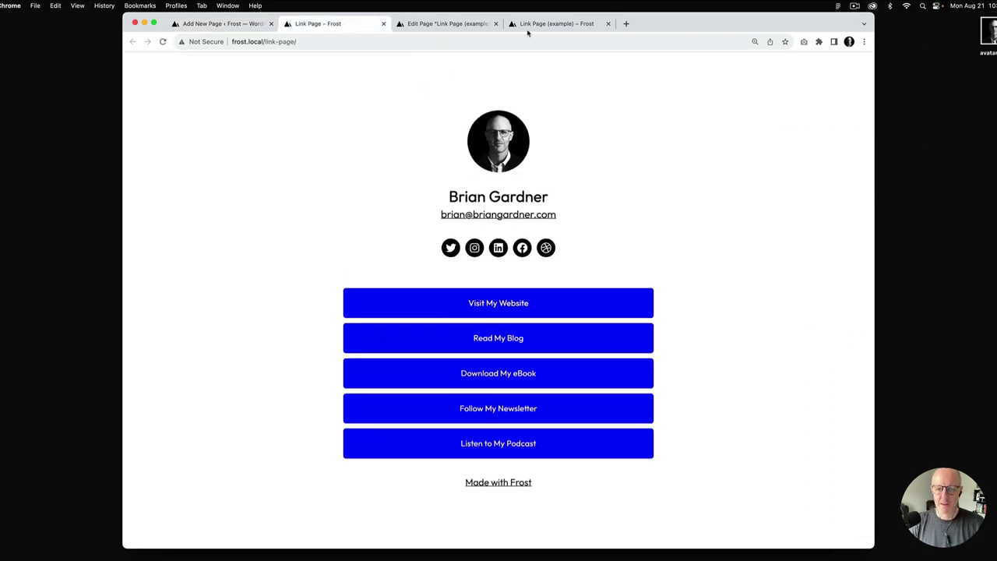
pyautogui.click(556, 25)
pyautogui.click(353, 24)
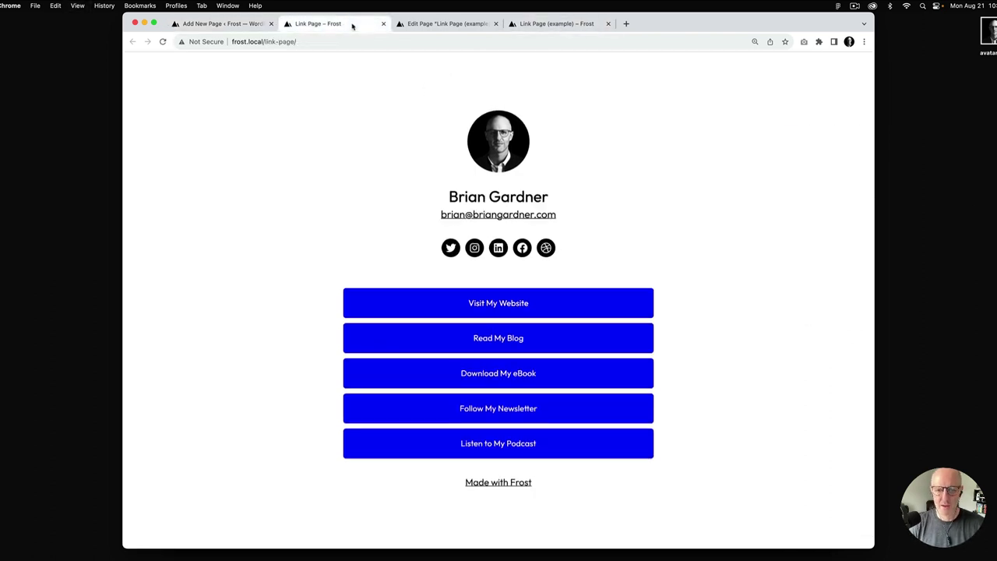
pyautogui.click(558, 24)
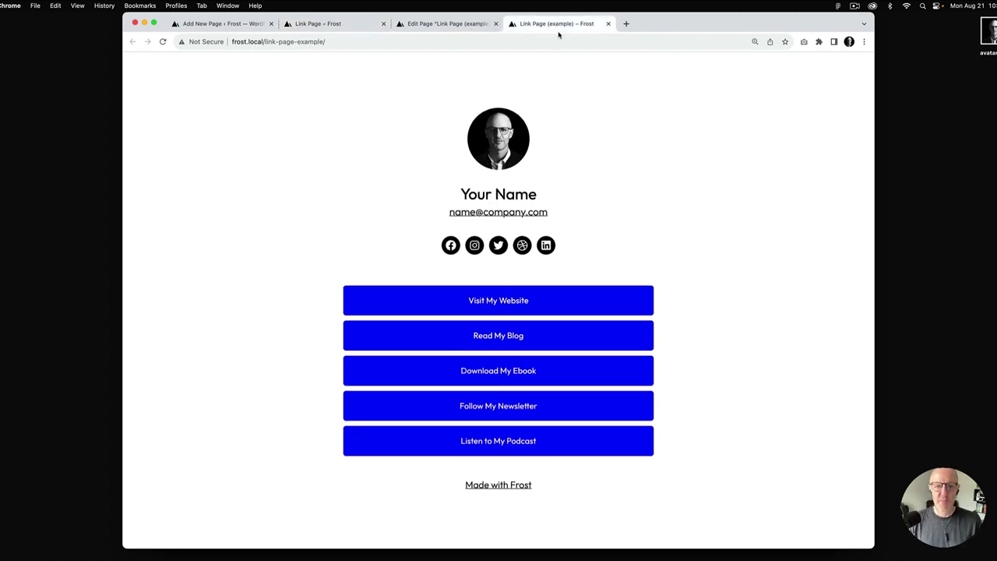
pyautogui.click(227, 24)
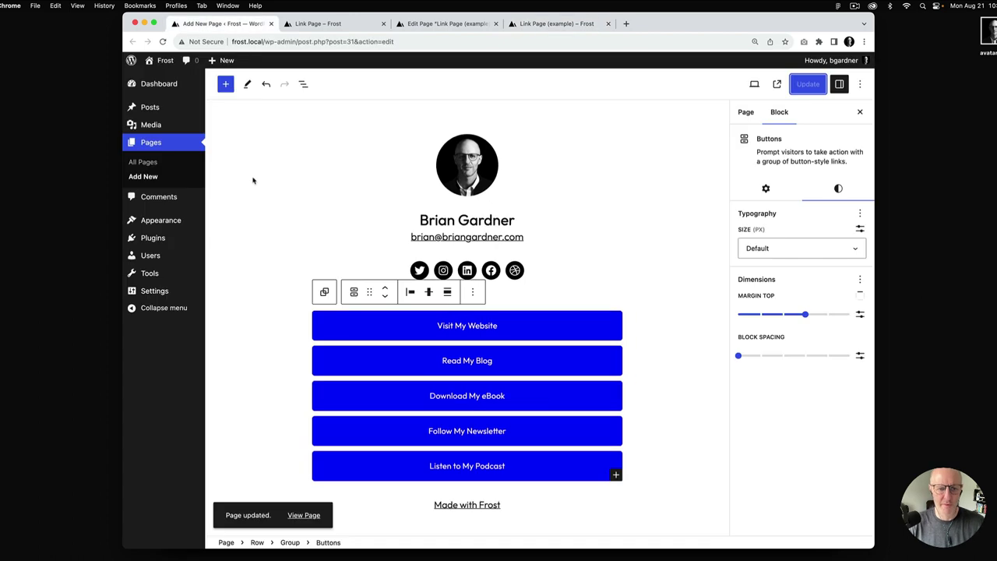
# Set the outer Row's alignment to Full width
pyautogui.click(303, 83)
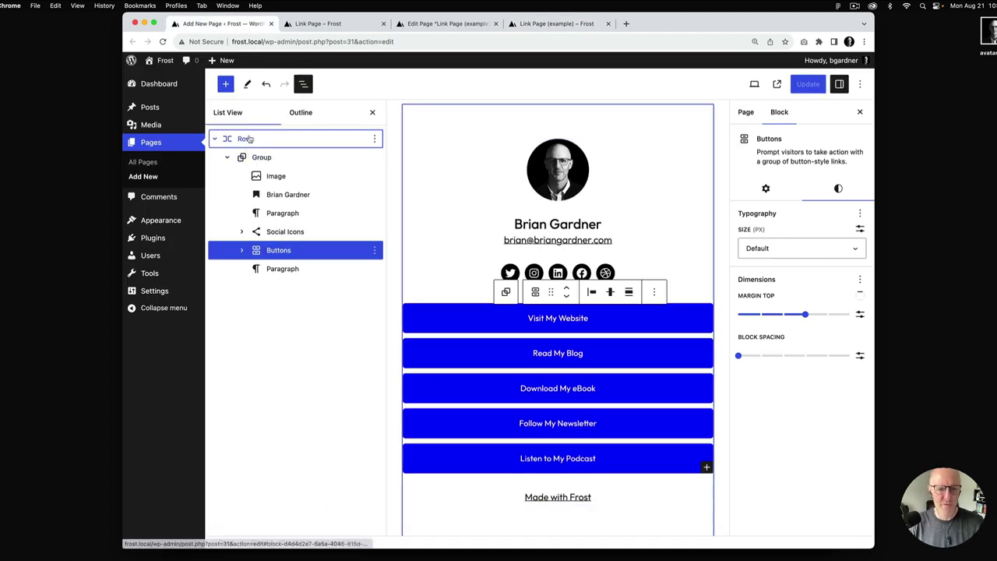
pyautogui.click(238, 140)
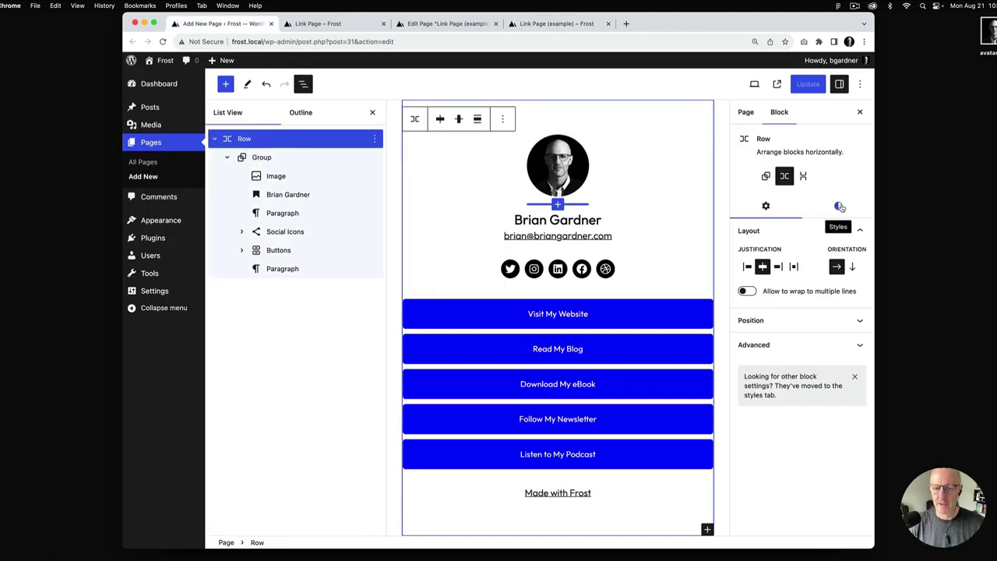
pyautogui.click(478, 118)
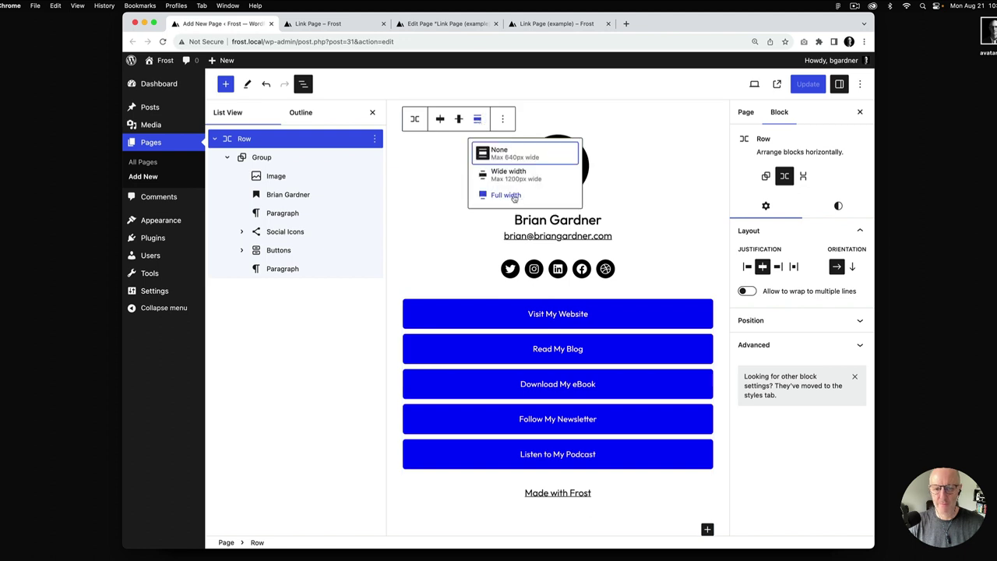
pyautogui.click(512, 196)
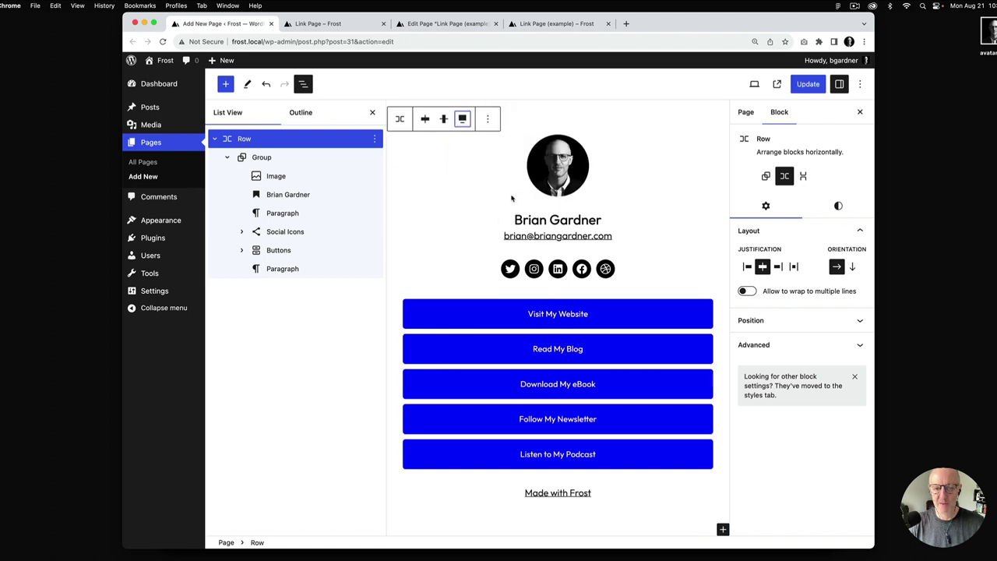
# Give the Row the Neutral (#EEEEEE) light grey background
pyautogui.click(836, 211)
pyautogui.click(787, 357)
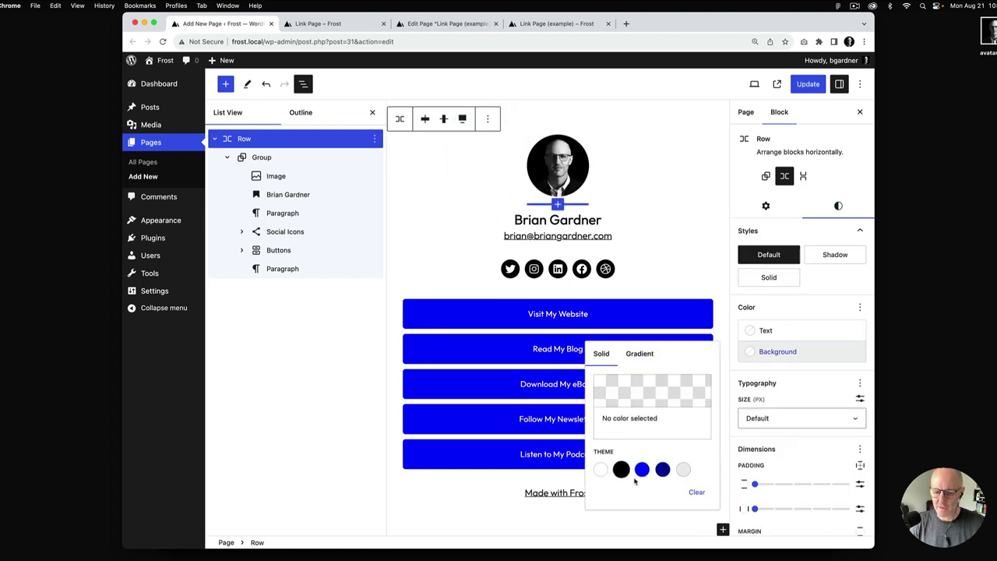
pyautogui.click(683, 472)
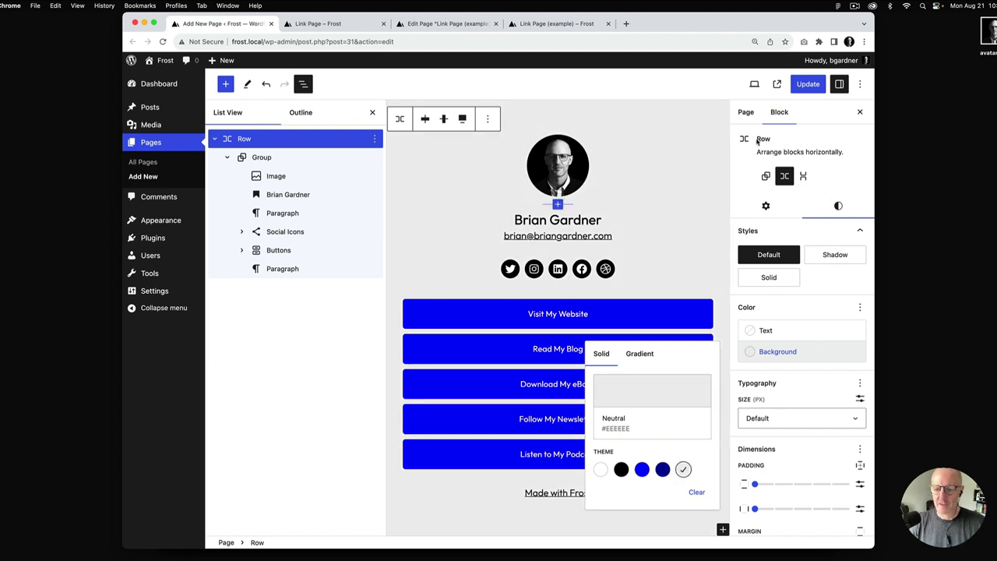
# Save, confirm the full-width grey background on the live page, and select the Buttons group
pyautogui.click(808, 84)
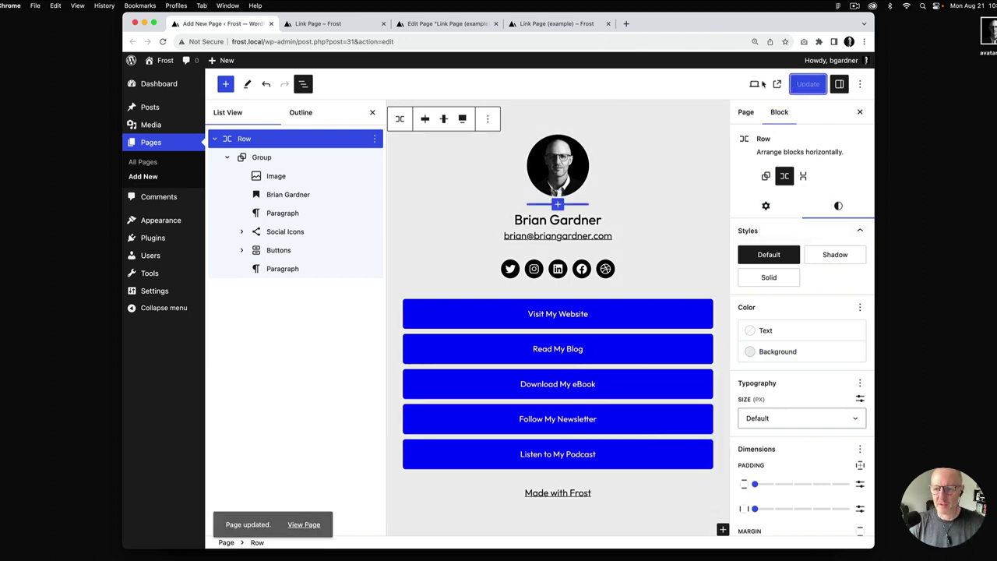
pyautogui.click(329, 24)
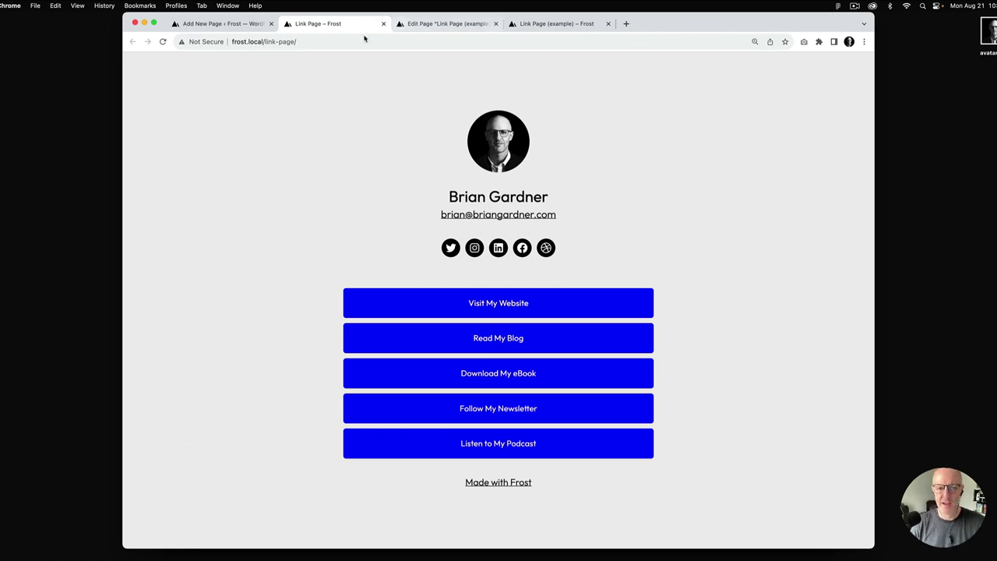
pyautogui.click(222, 23)
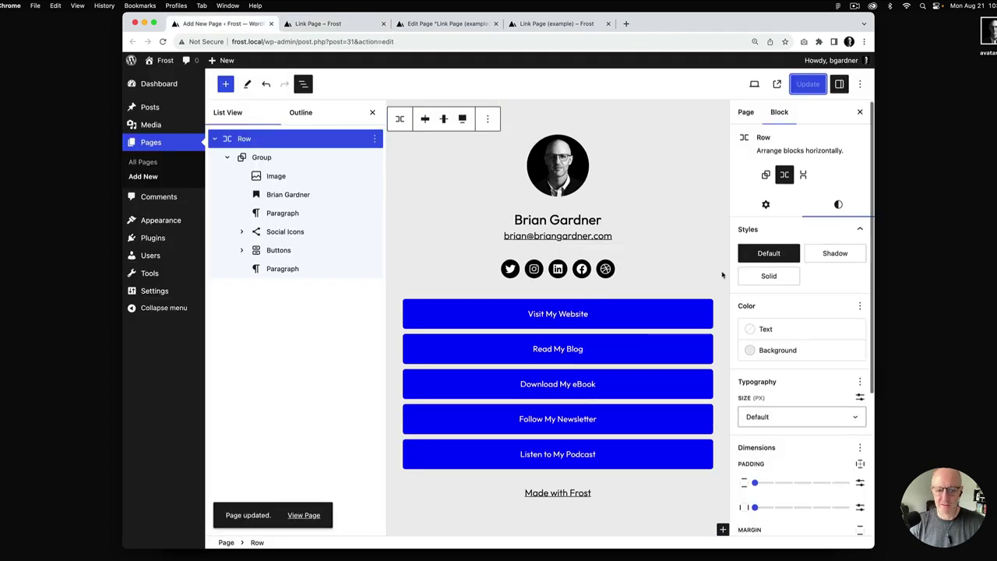
pyautogui.click(282, 250)
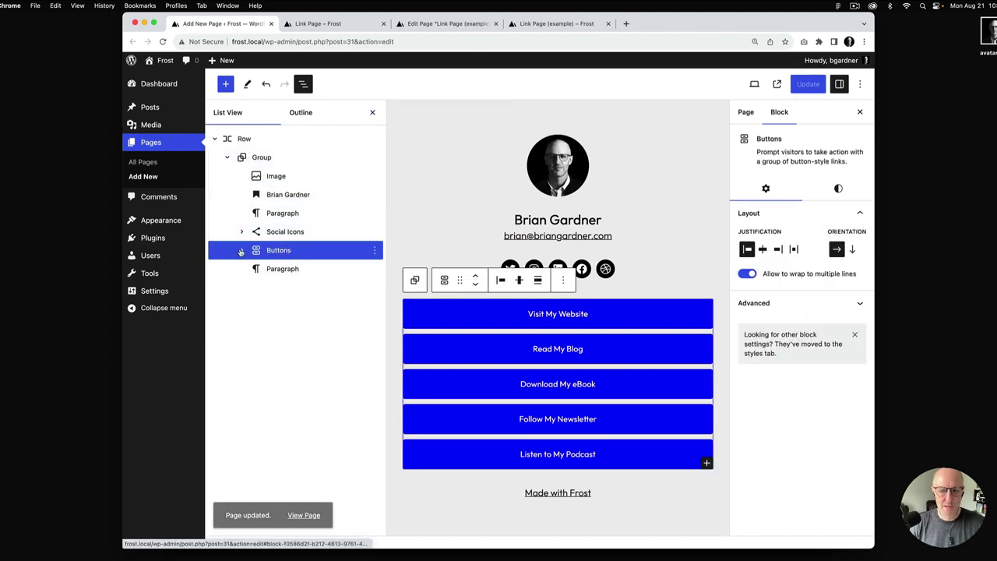
# Apply the Outline style to Visit My Website, Read My Blog and Download My eBook
pyautogui.click(838, 189)
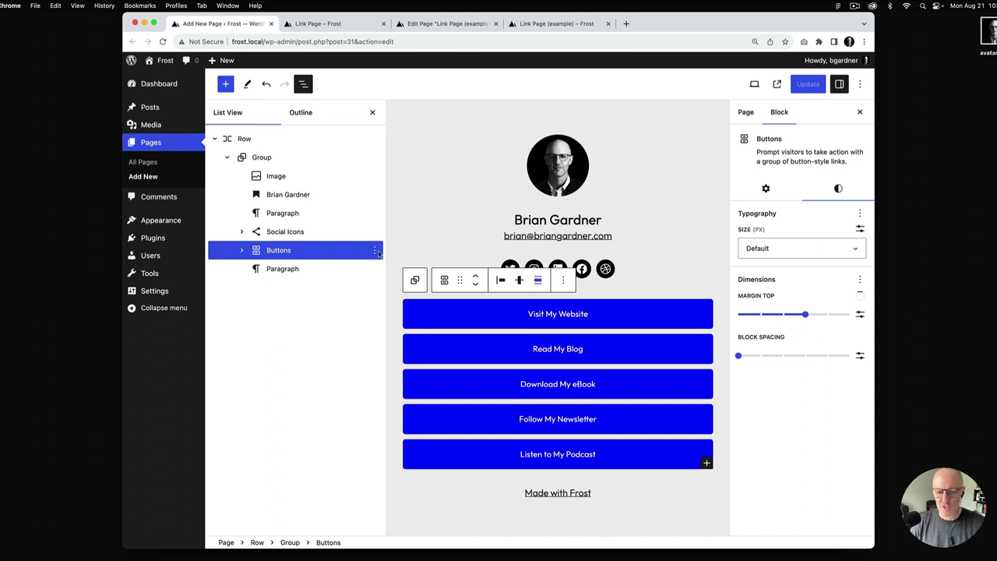
pyautogui.click(250, 252)
pyautogui.click(290, 268)
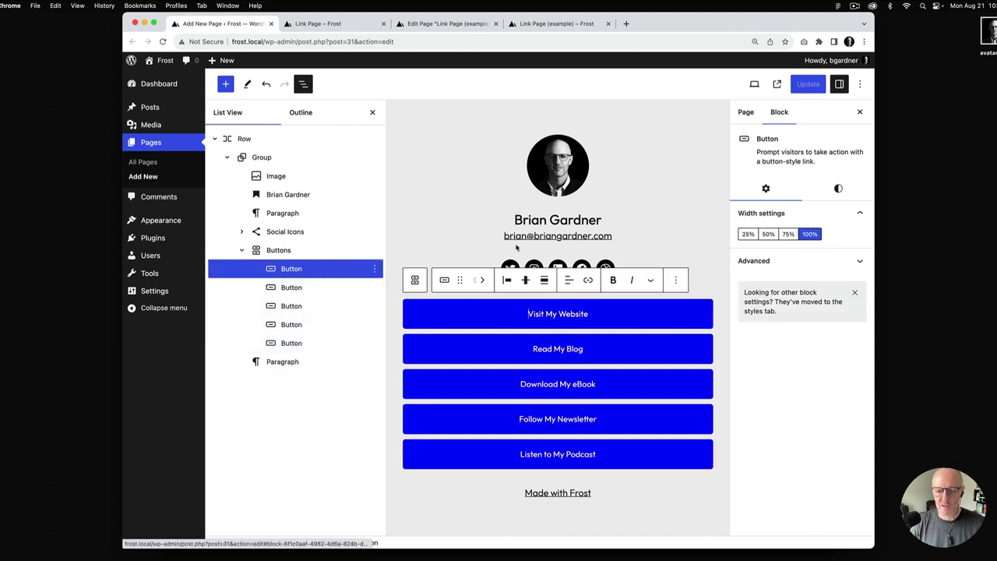
pyautogui.click(839, 189)
pyautogui.click(834, 237)
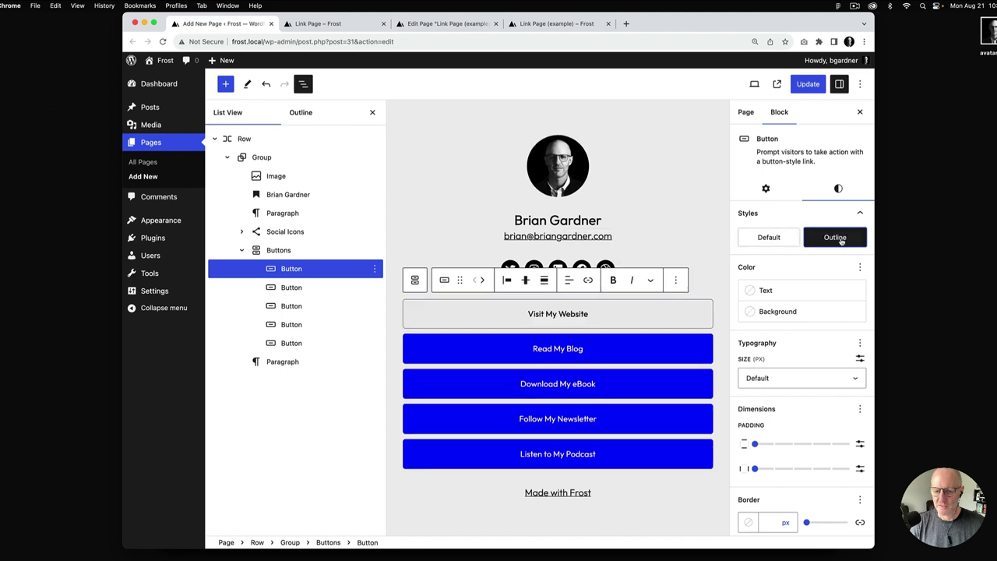
pyautogui.click(290, 287)
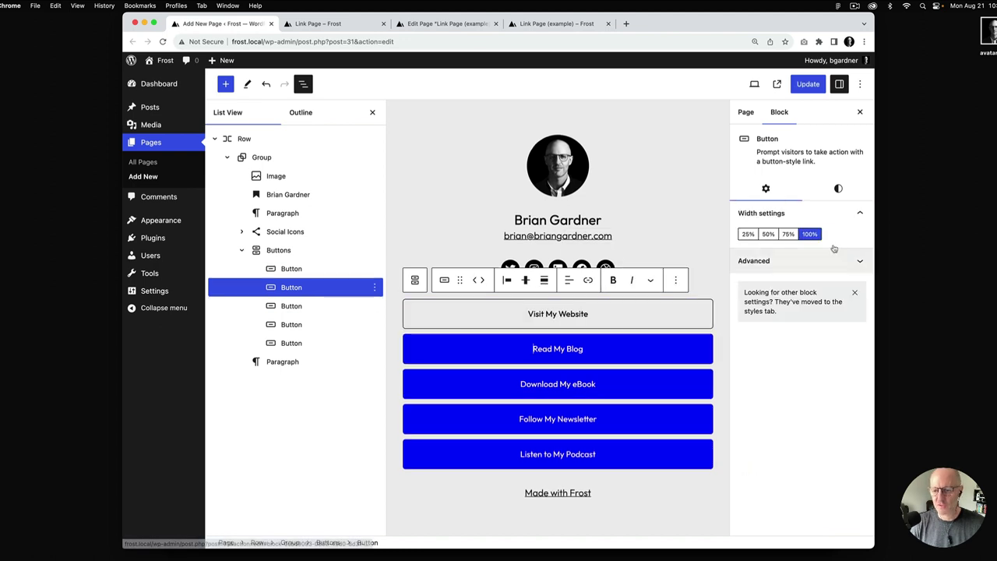
pyautogui.click(838, 189)
pyautogui.click(831, 237)
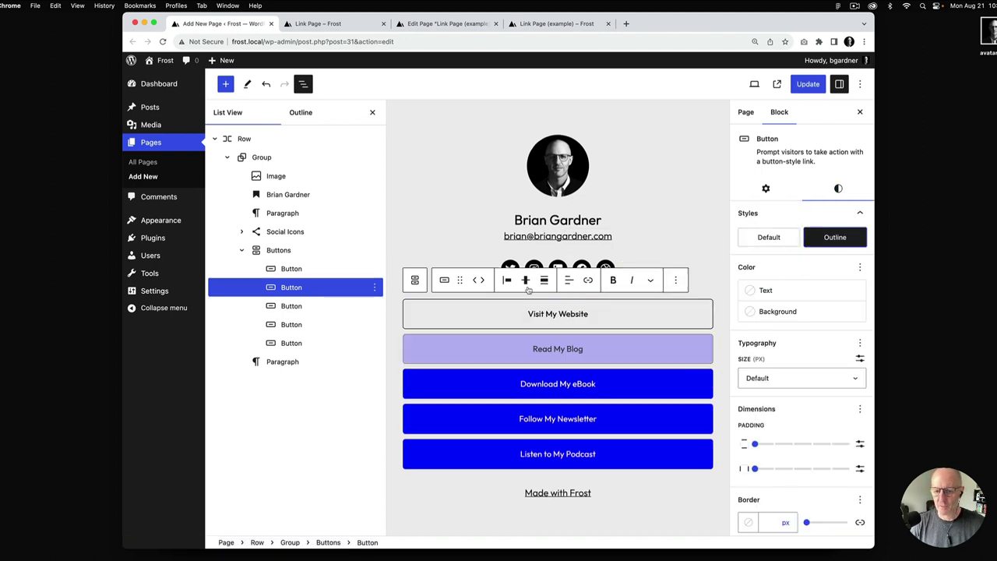
pyautogui.click(302, 307)
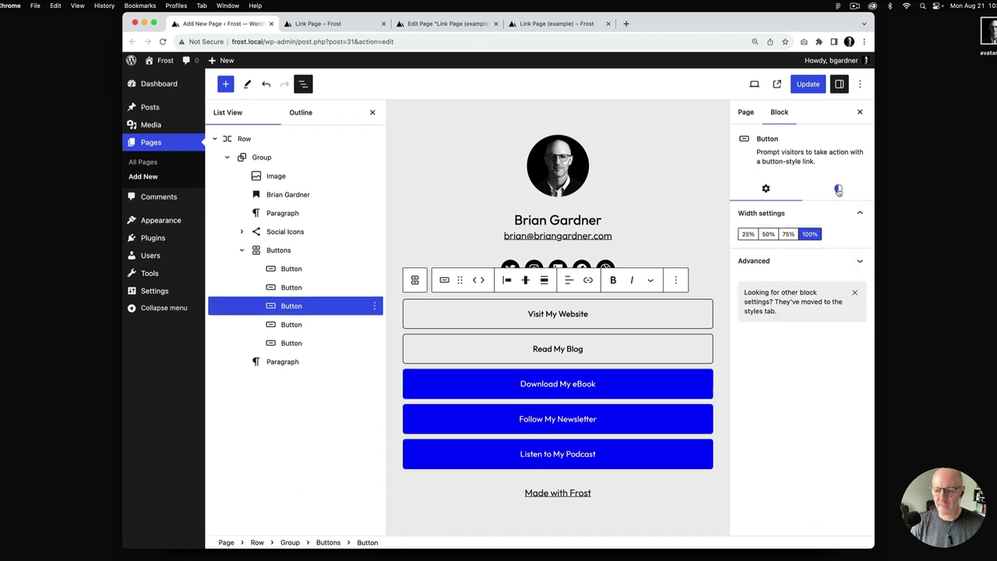
pyautogui.click(839, 190)
pyautogui.click(836, 238)
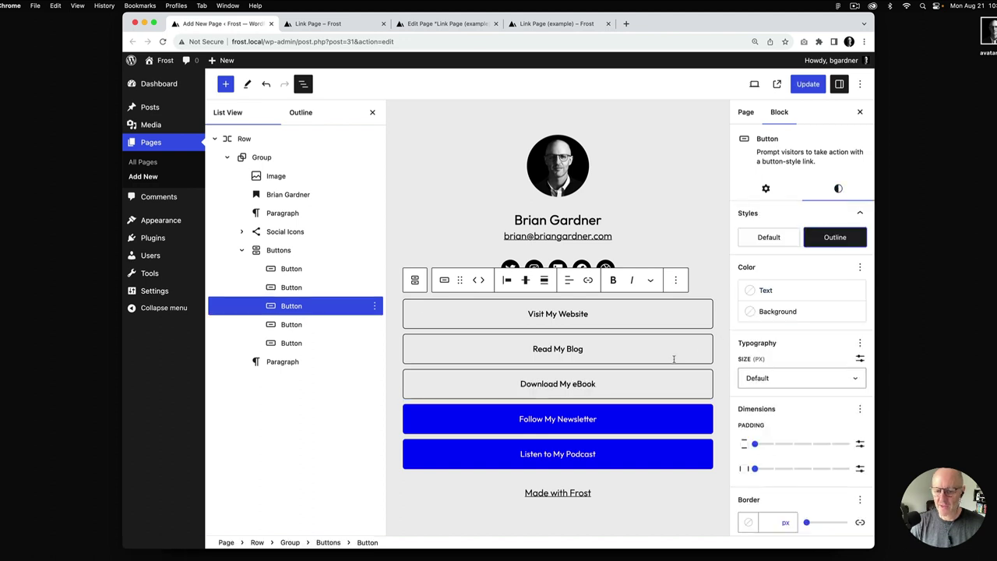
# Try black, Primary and gradient backgrounds on Follow My Newsletter, then clear it and make it Outline
pyautogui.click(290, 325)
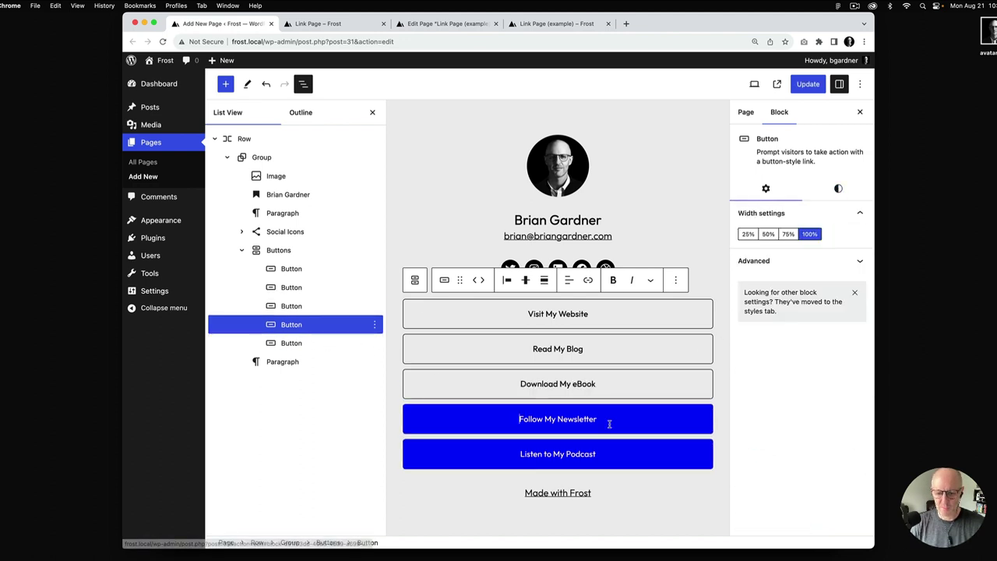
pyautogui.click(839, 189)
pyautogui.click(778, 313)
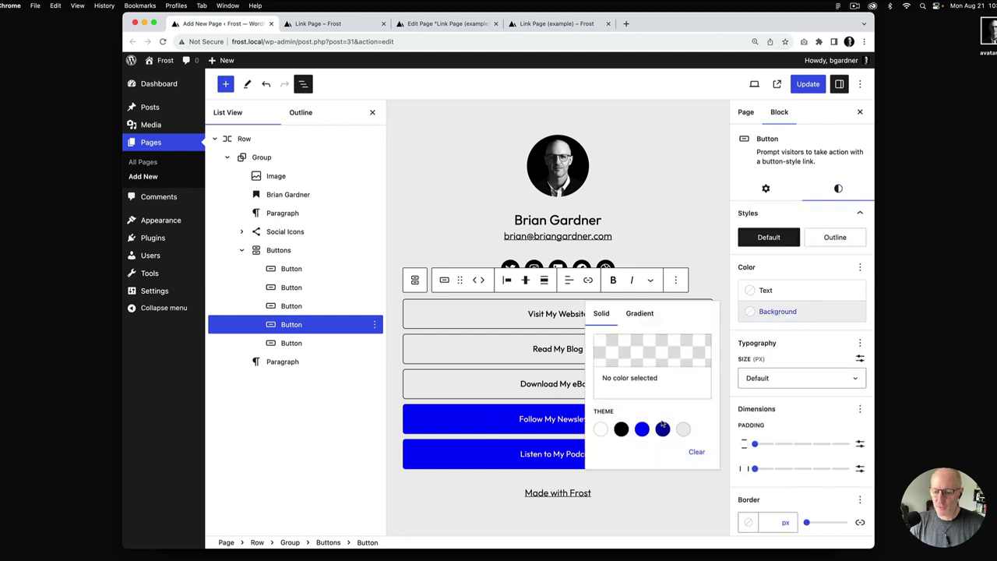
pyautogui.click(622, 431)
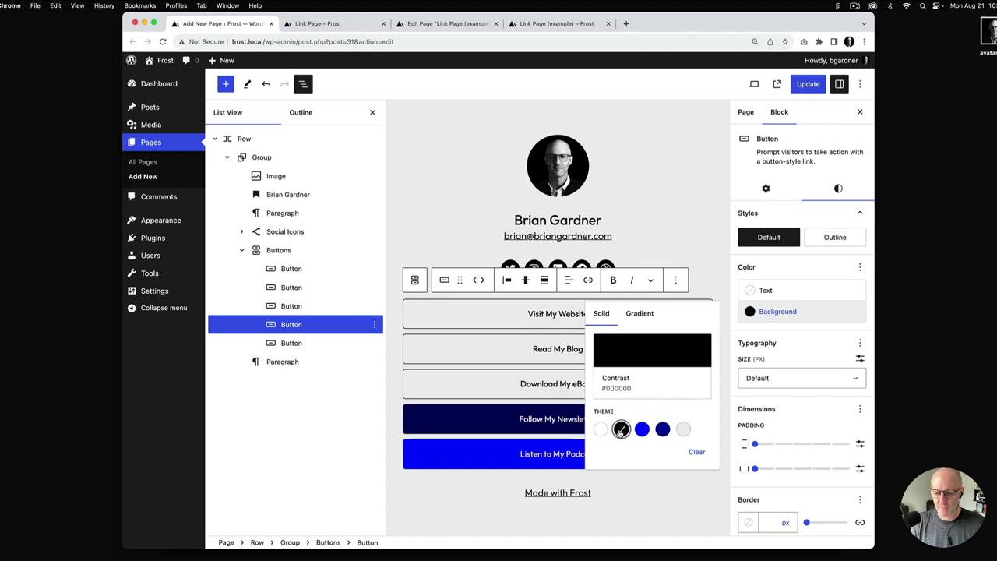
pyautogui.click(642, 429)
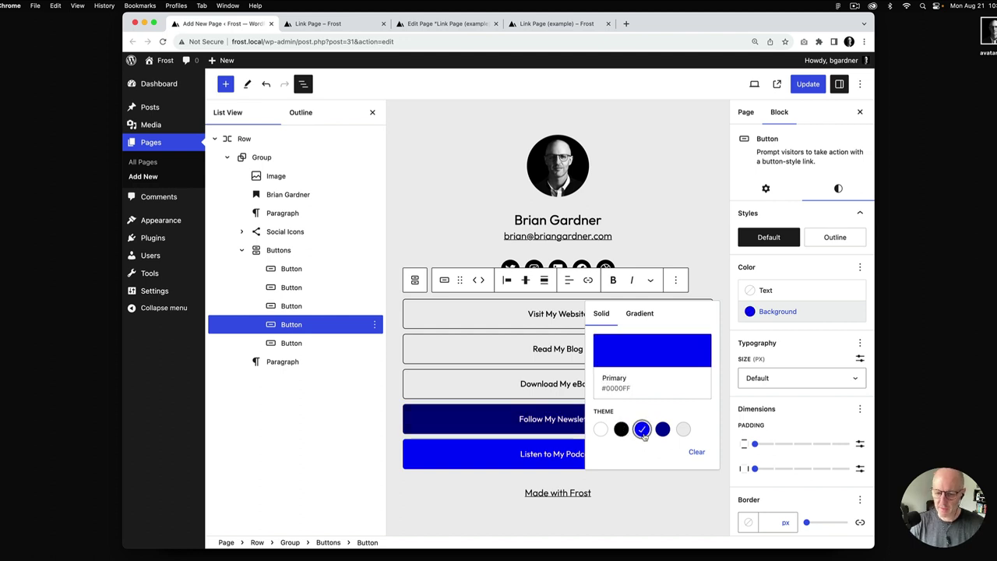
pyautogui.click(641, 316)
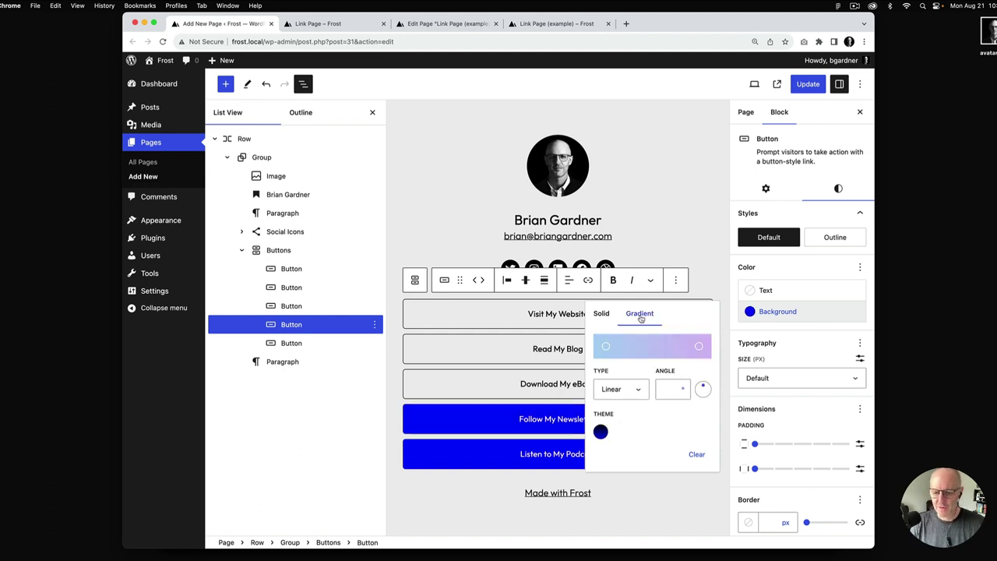
pyautogui.click(600, 433)
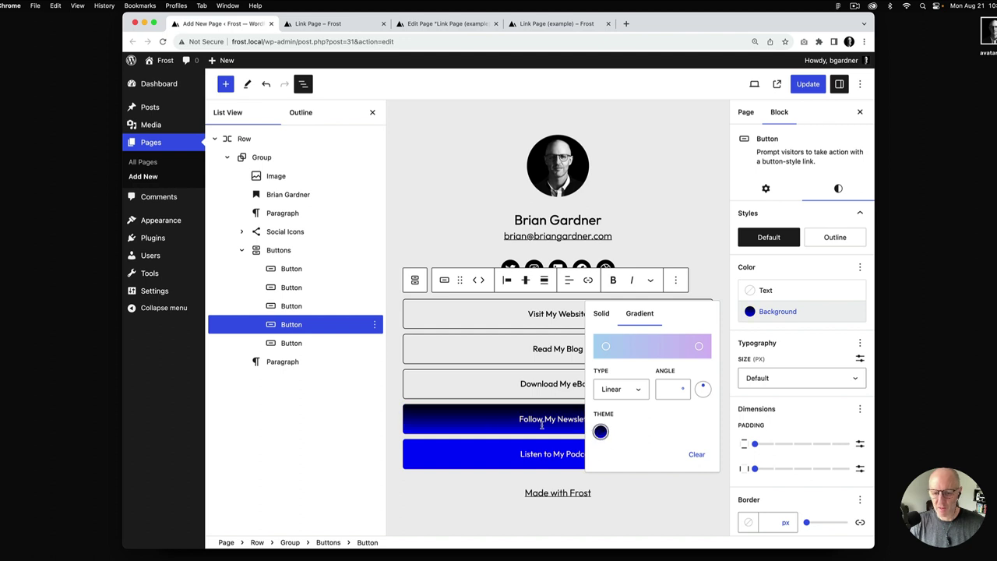
pyautogui.click(603, 316)
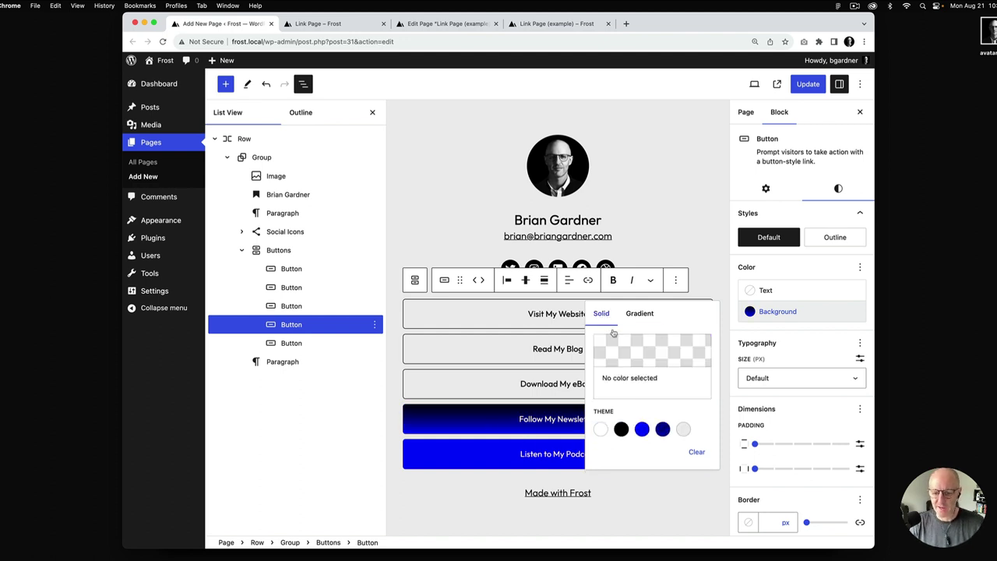
pyautogui.click(697, 452)
pyautogui.click(836, 238)
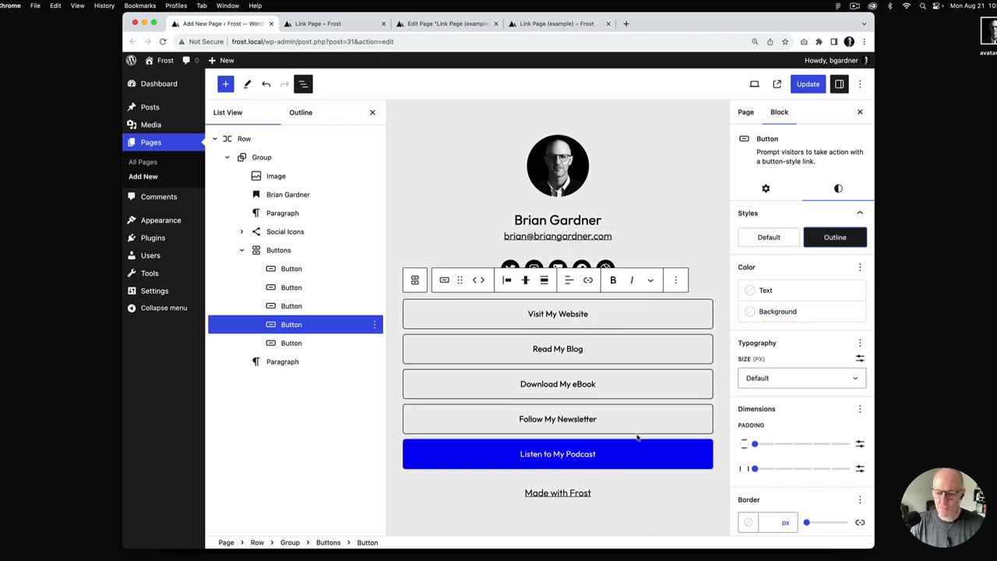
# Make Listen to My Podcast an Outline button and save the page
pyautogui.click(625, 458)
pyautogui.click(838, 189)
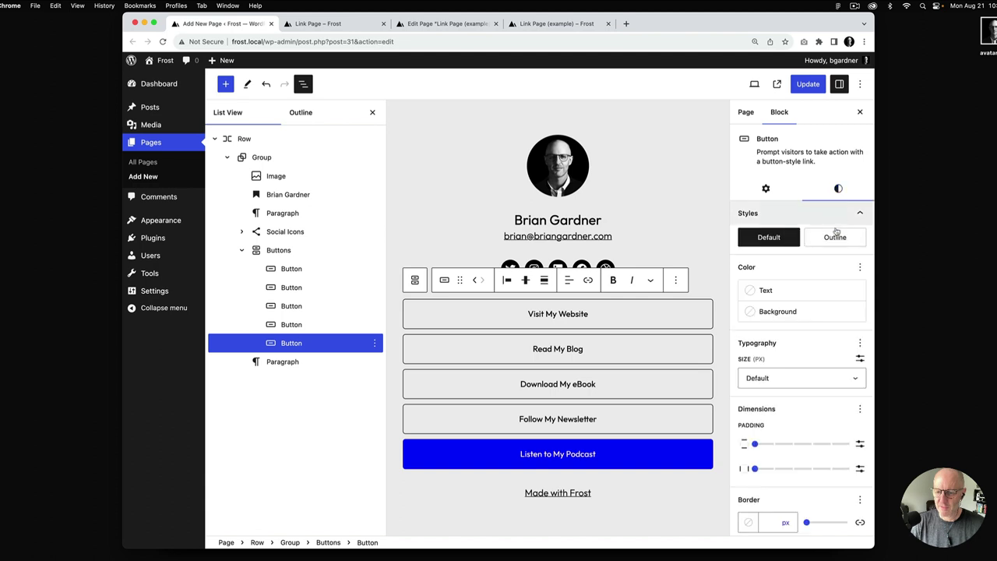
pyautogui.click(824, 240)
pyautogui.click(808, 84)
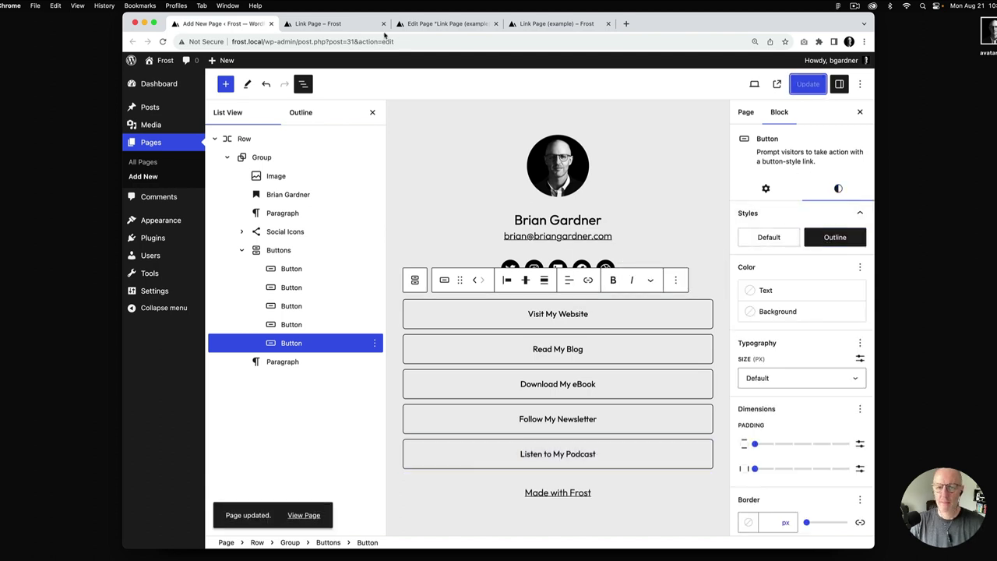
# Check the five outlined buttons on the live page, then go back to the editor
pyautogui.click(336, 26)
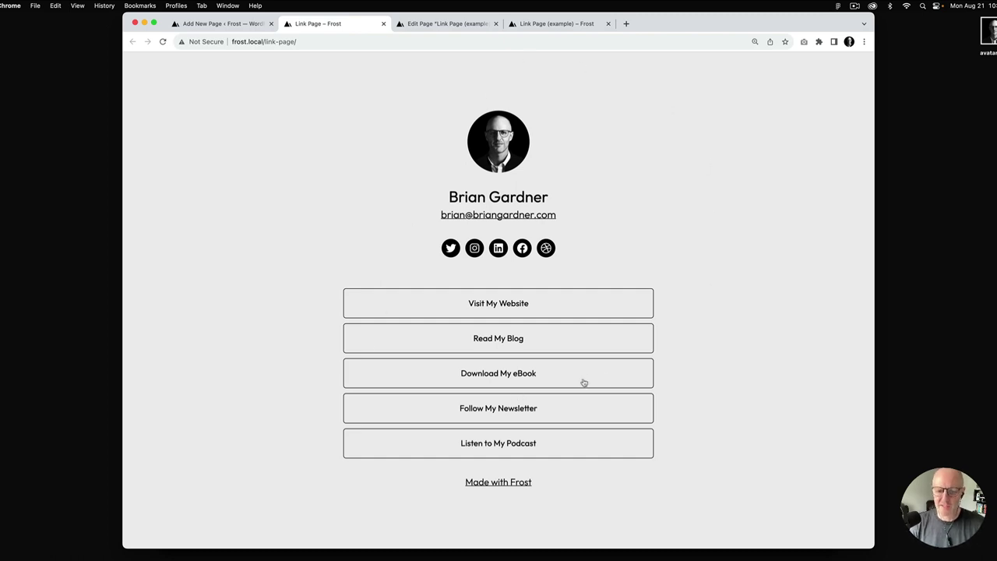
pyautogui.click(240, 24)
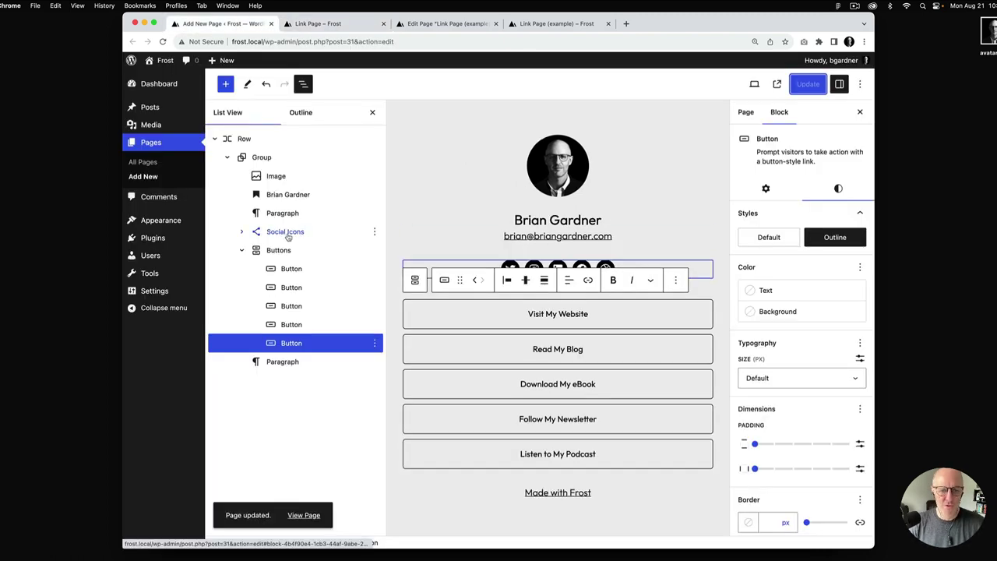
# Switch the Social Icons to the Outline style with black icons and no icon background
pyautogui.click(287, 231)
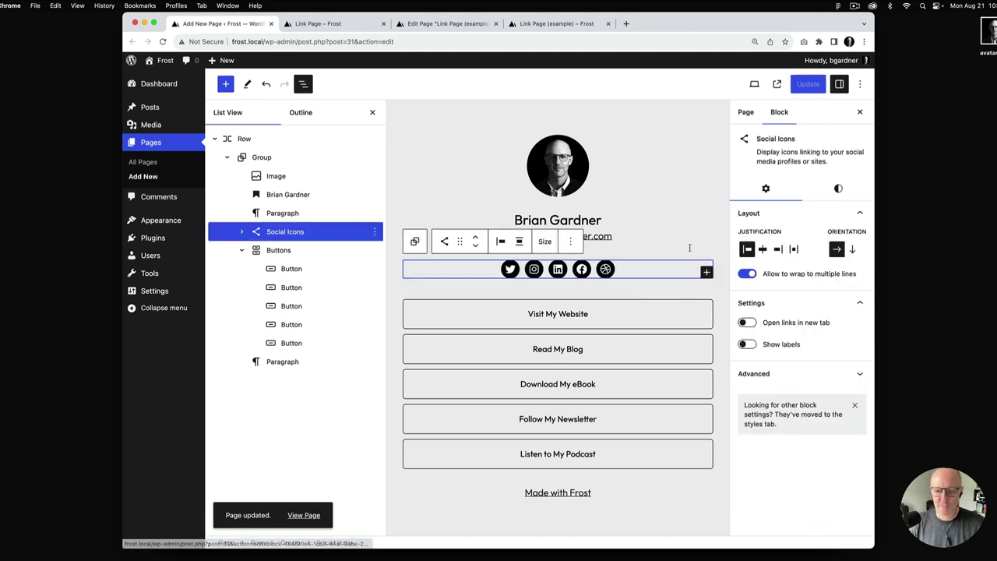
pyautogui.click(840, 188)
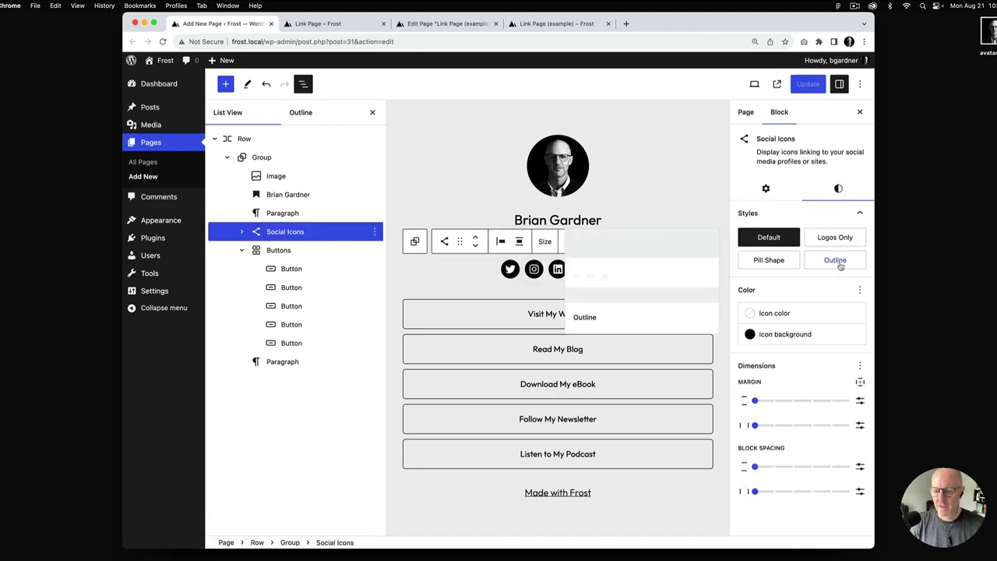
pyautogui.click(779, 320)
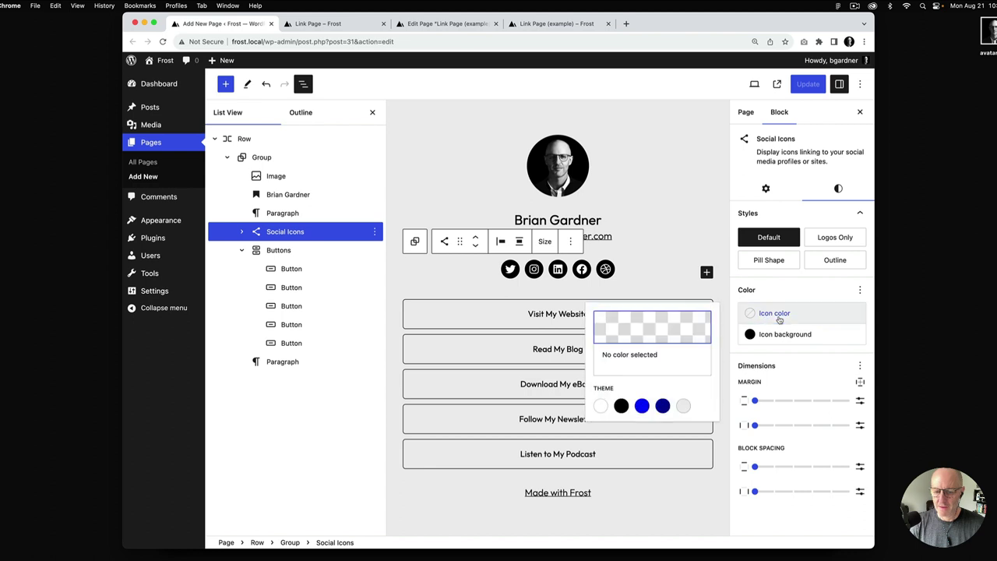
pyautogui.click(832, 260)
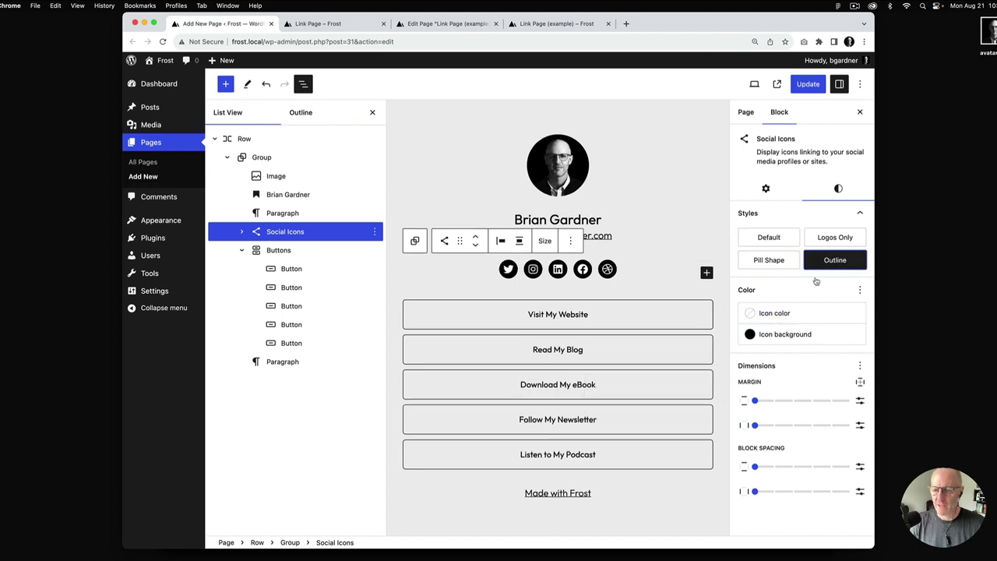
pyautogui.click(786, 315)
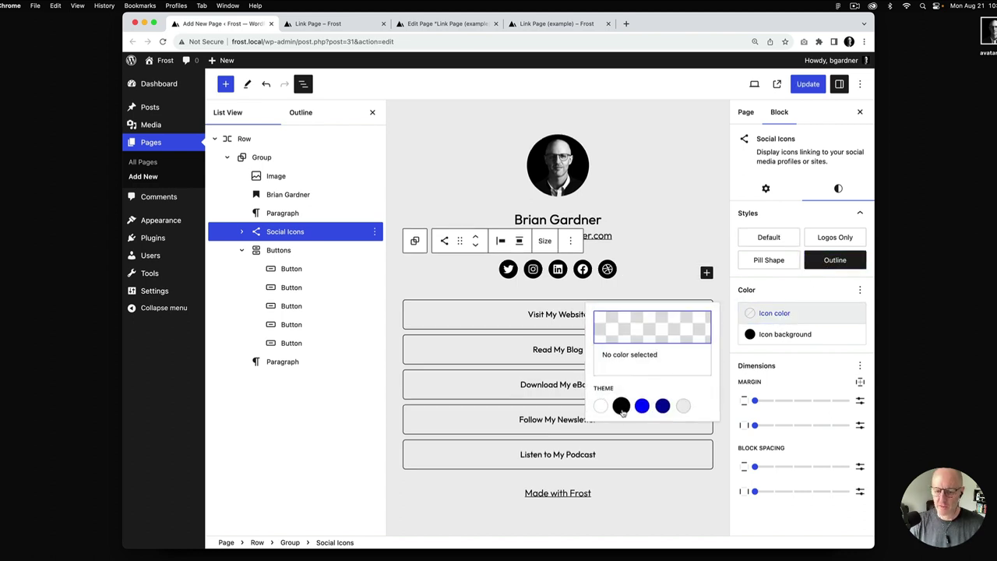
pyautogui.click(621, 405)
pyautogui.click(779, 334)
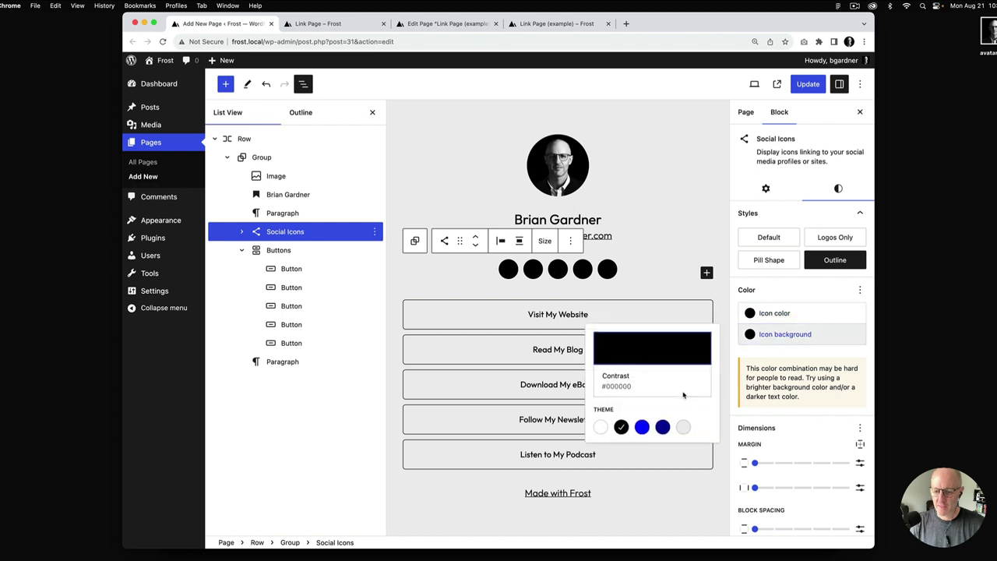
pyautogui.click(621, 427)
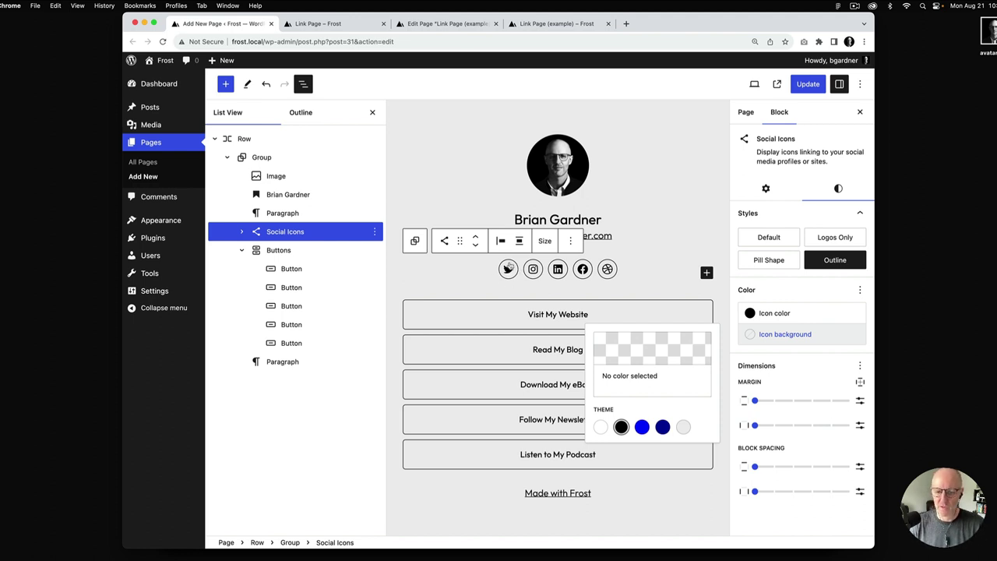
# Try blue and grey icon colours before settling on white Base (#FFFFFF)
pyautogui.click(779, 313)
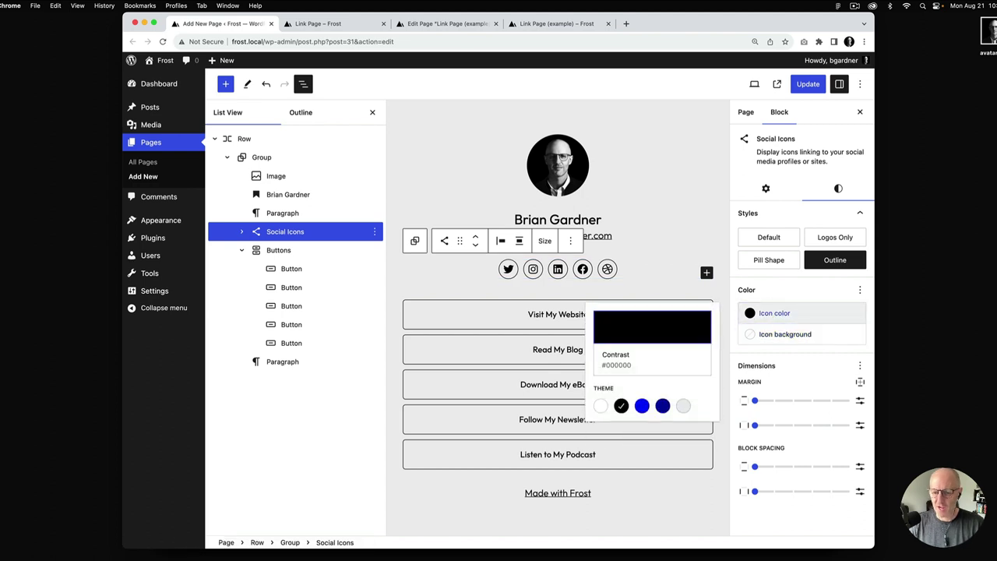
pyautogui.click(644, 409)
pyautogui.click(663, 408)
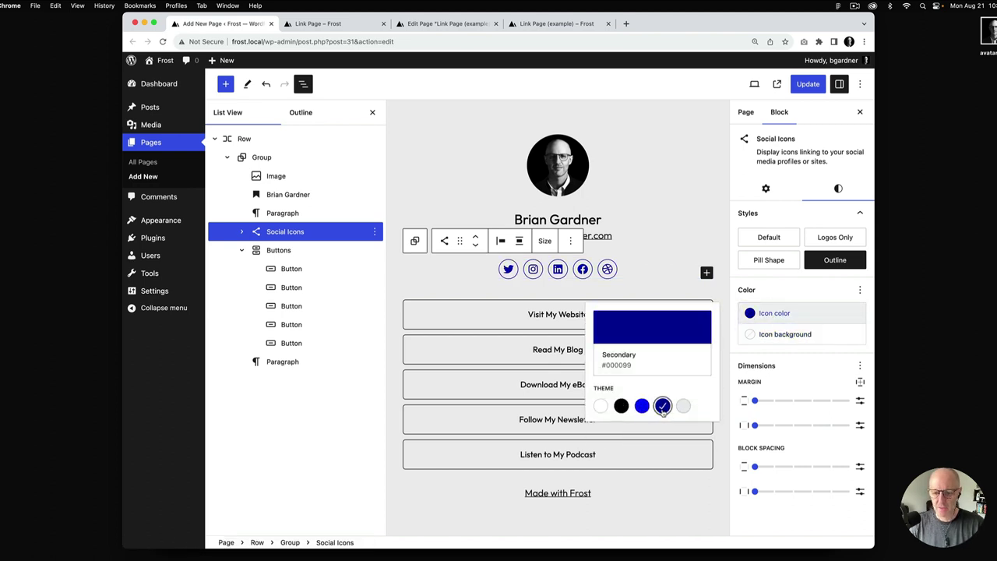
pyautogui.click(683, 407)
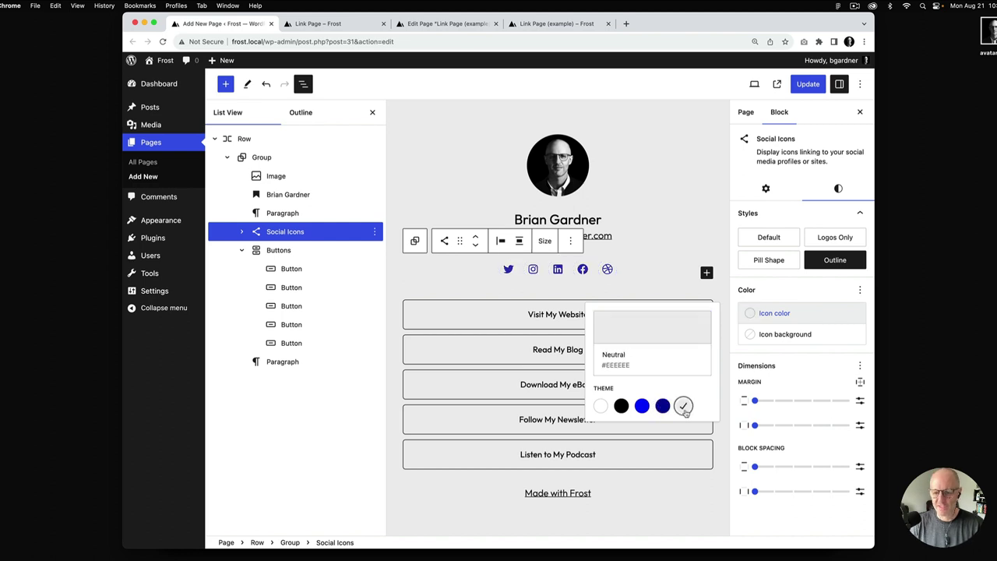
pyautogui.click(601, 407)
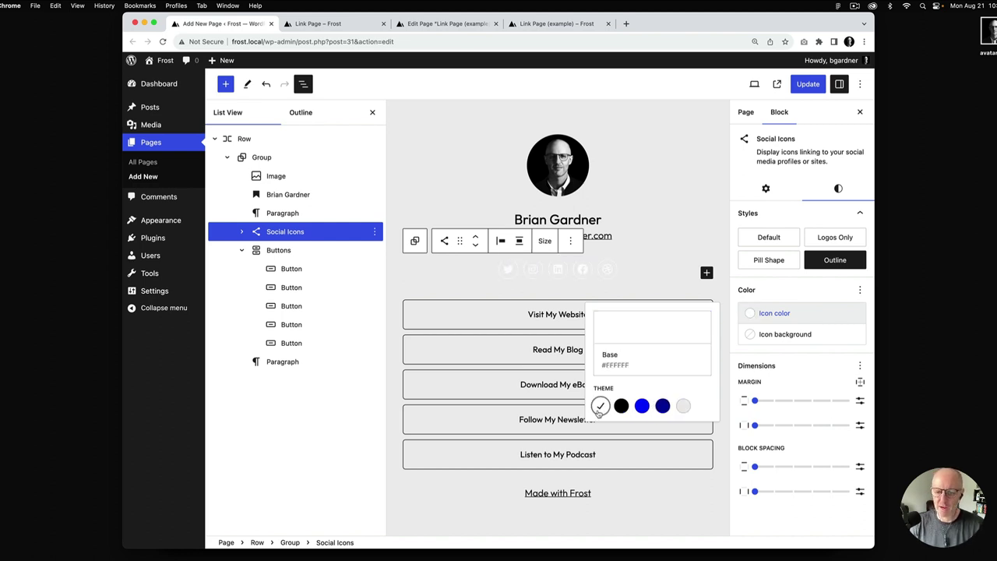
pyautogui.click(829, 190)
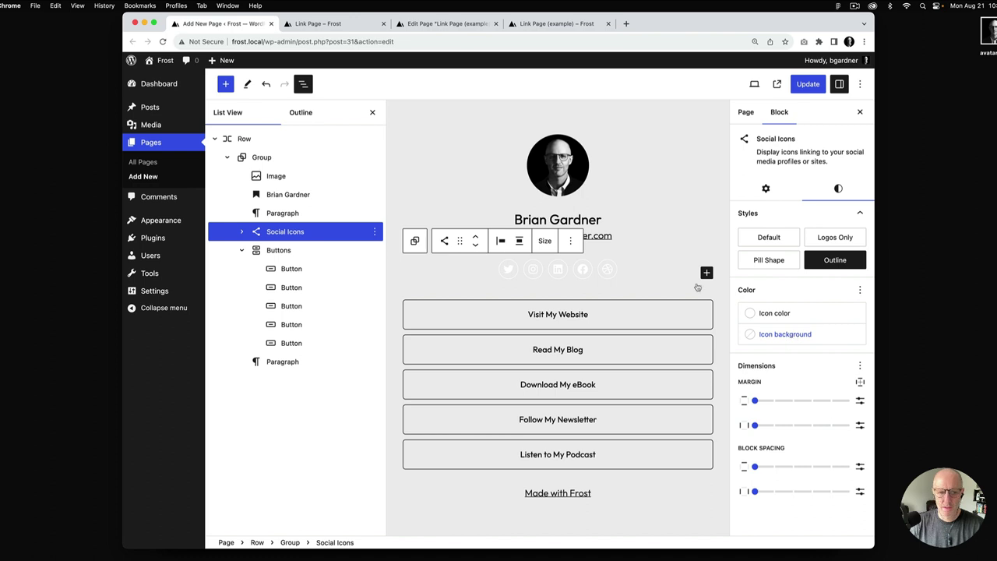
pyautogui.click(258, 141)
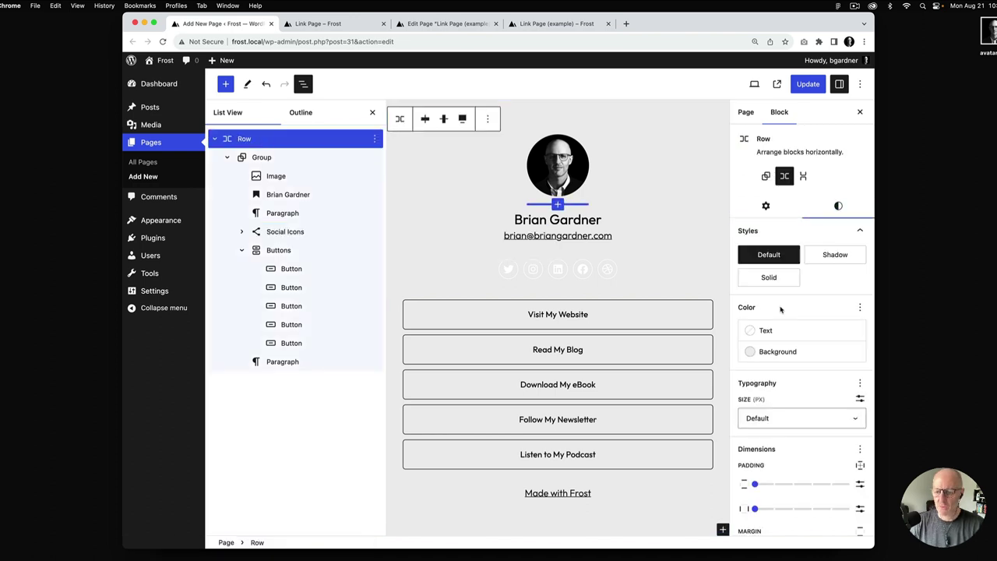
# Give the Row a dark blue Secondary background and make the name heading white
pyautogui.click(780, 352)
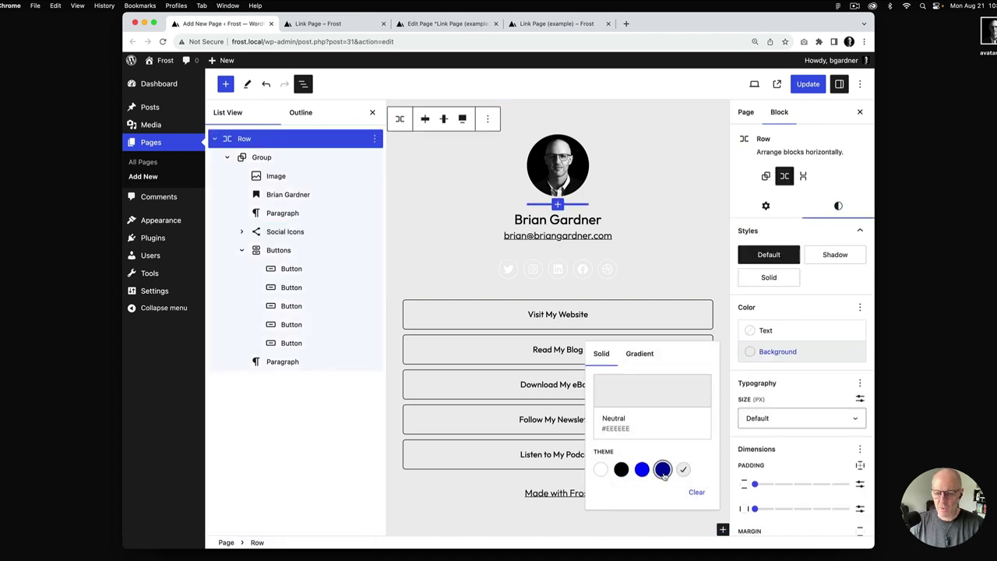
pyautogui.click(663, 469)
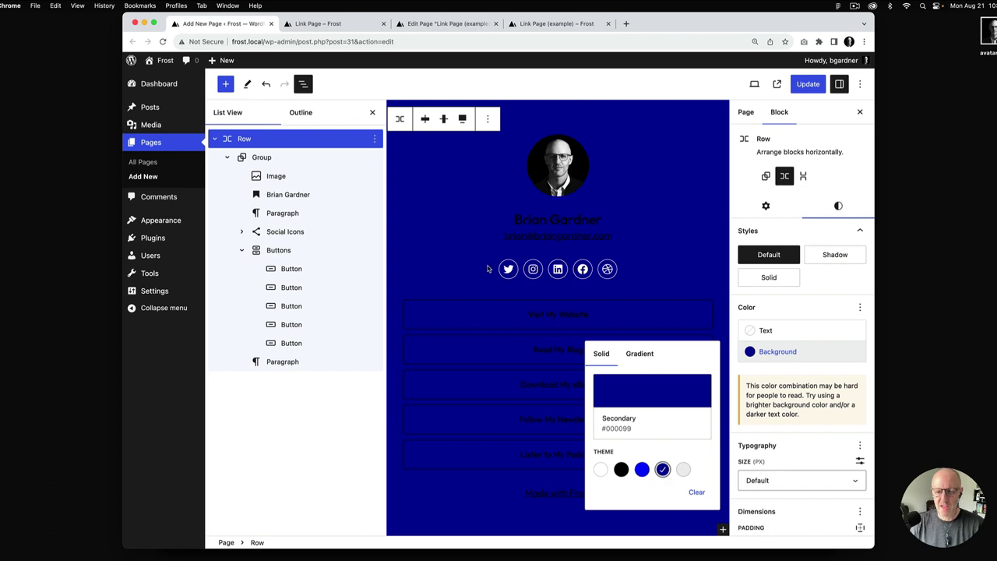
pyautogui.click(584, 216)
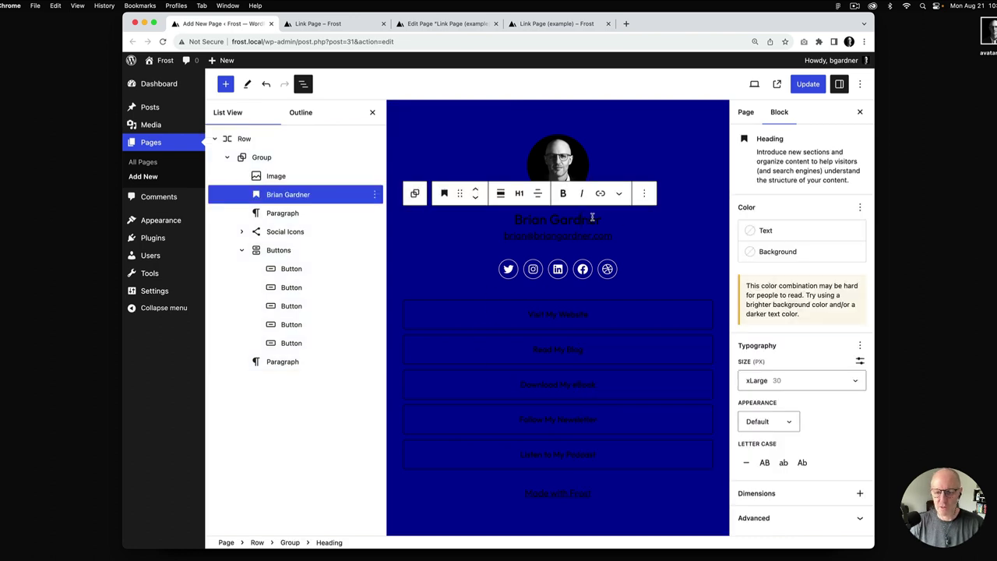
pyautogui.click(790, 234)
pyautogui.click(600, 323)
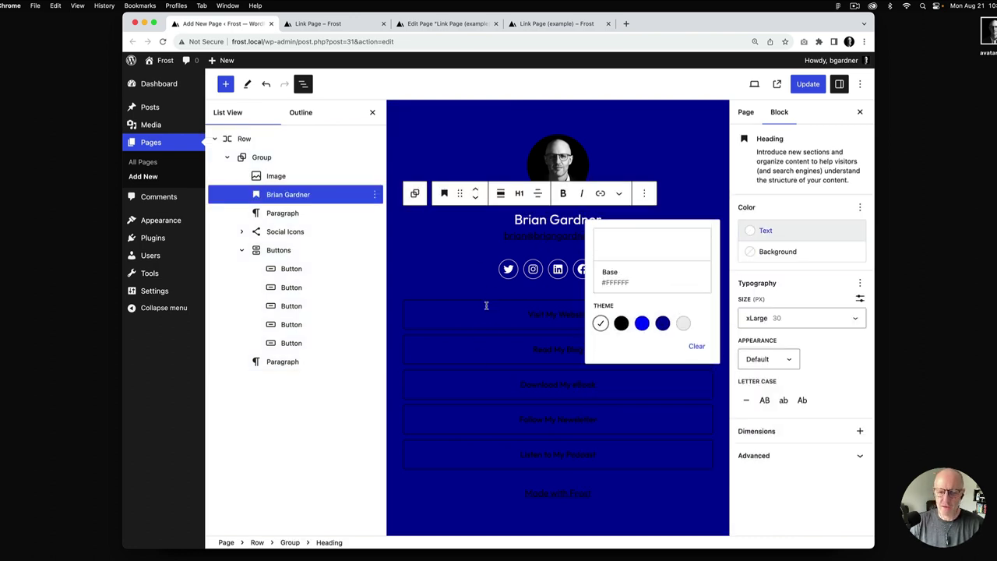
# Set white text on Visit My Website, Read My Blog and Download My eBook buttons
pyautogui.click(469, 311)
pyautogui.click(838, 188)
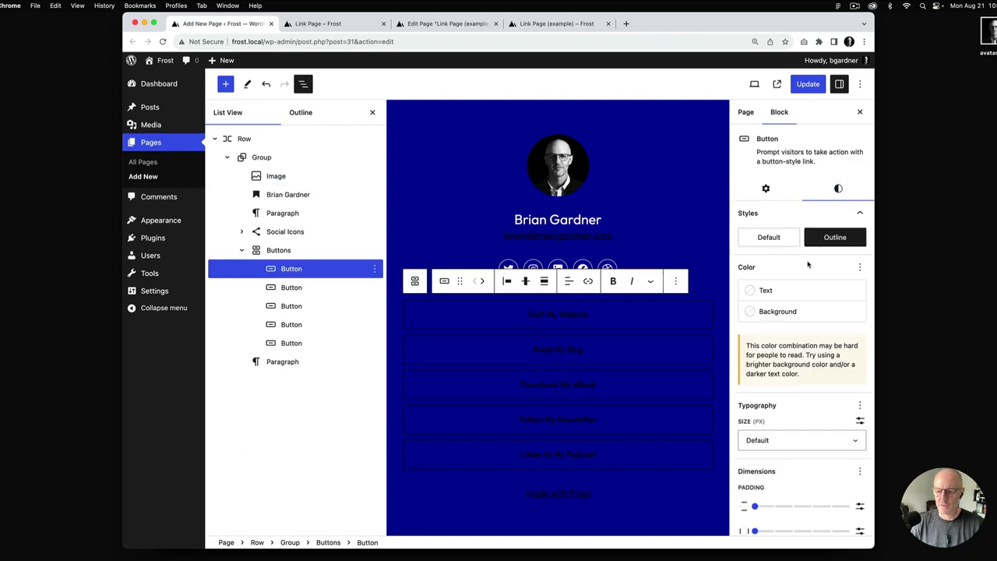
pyautogui.click(790, 291)
pyautogui.click(600, 383)
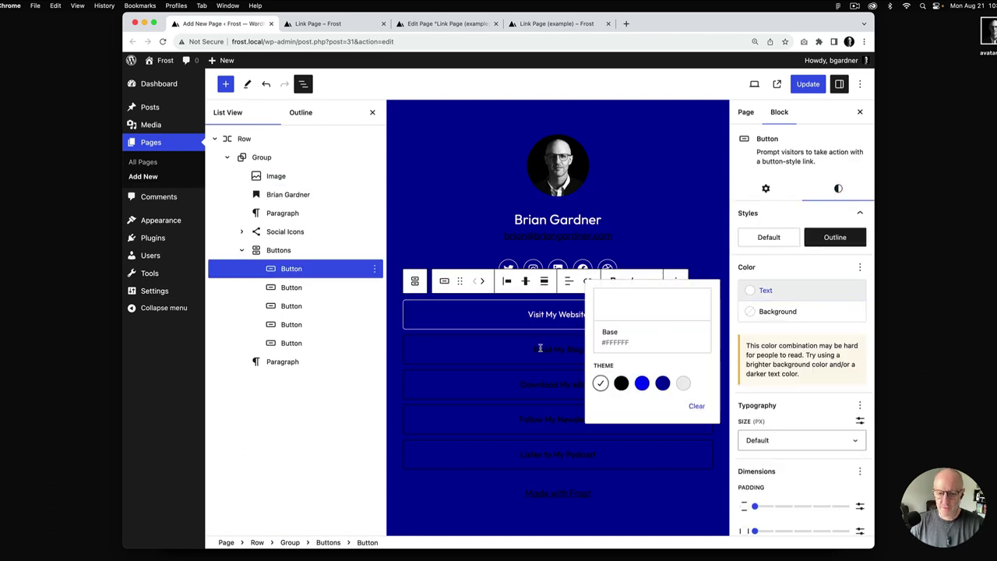
pyautogui.click(558, 349)
pyautogui.click(839, 188)
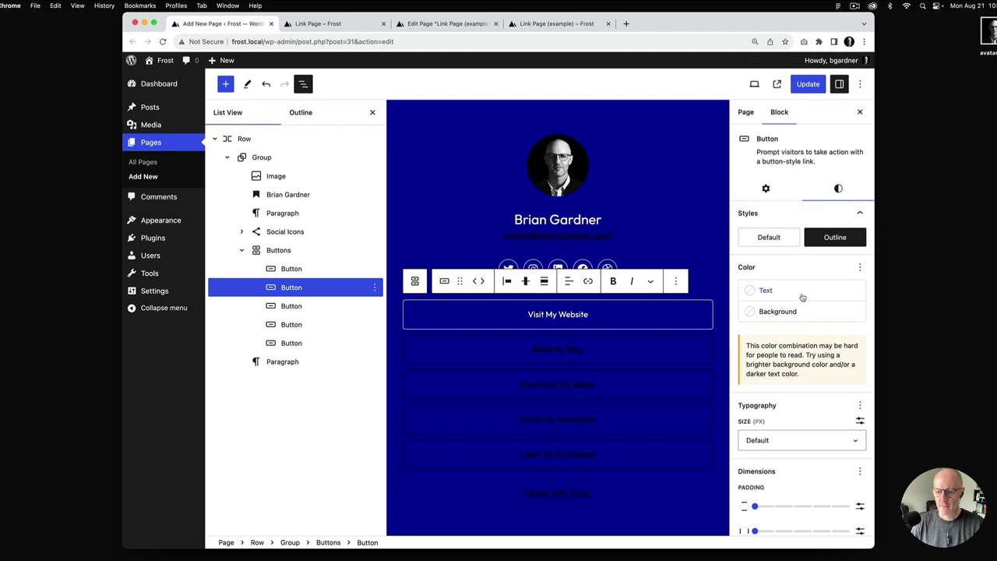
pyautogui.click(802, 293)
pyautogui.click(600, 383)
pyautogui.click(545, 386)
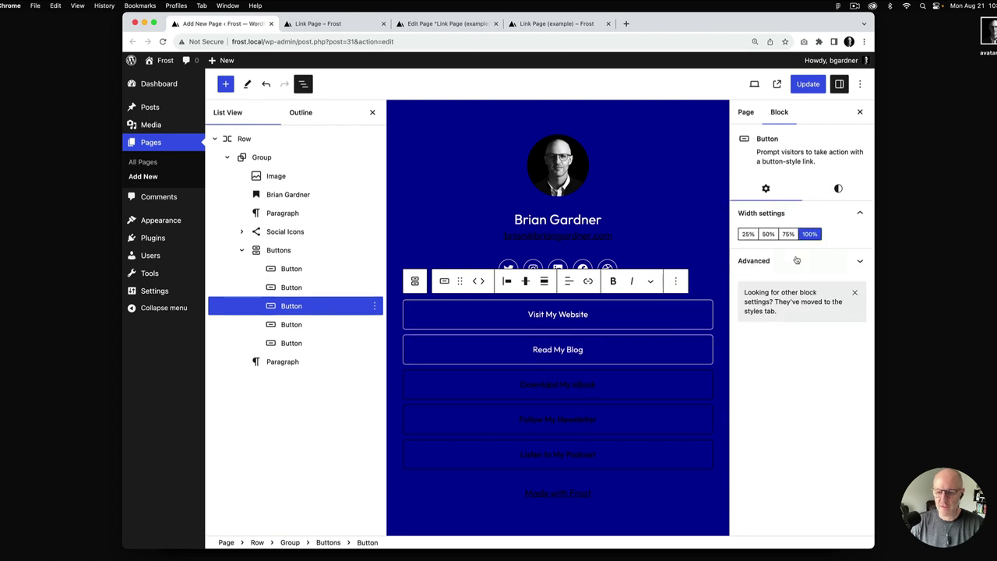
pyautogui.click(839, 188)
pyautogui.click(785, 292)
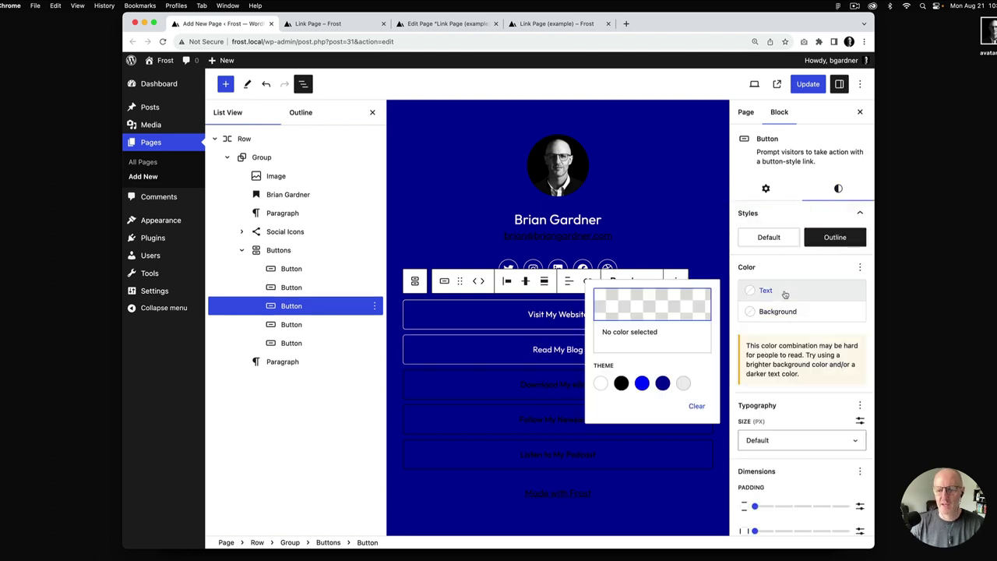
pyautogui.click(600, 382)
# Make Follow My Newsletter, Listen to My Podcast and the Made with Frost footer text white
pyautogui.click(548, 422)
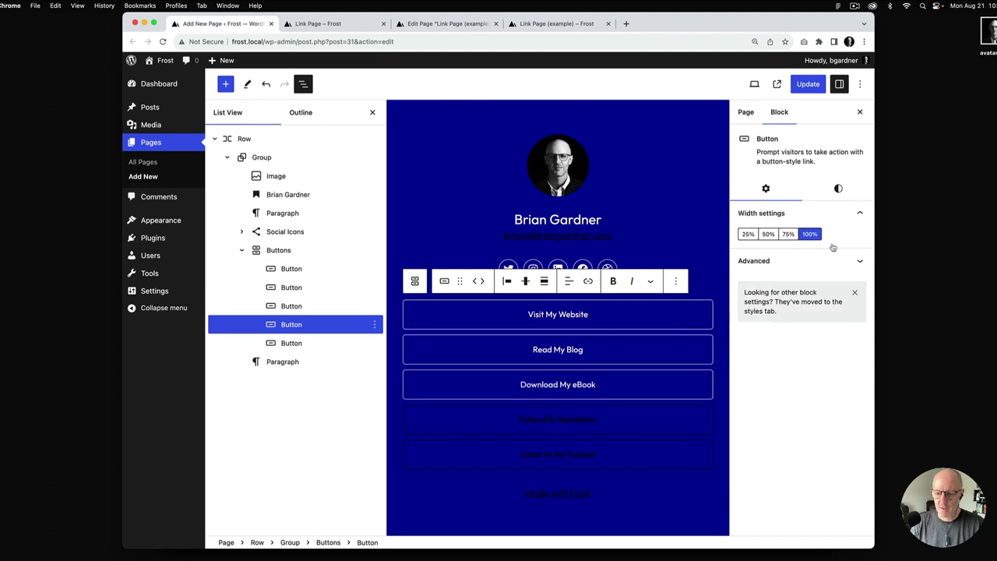
pyautogui.click(839, 189)
pyautogui.click(768, 290)
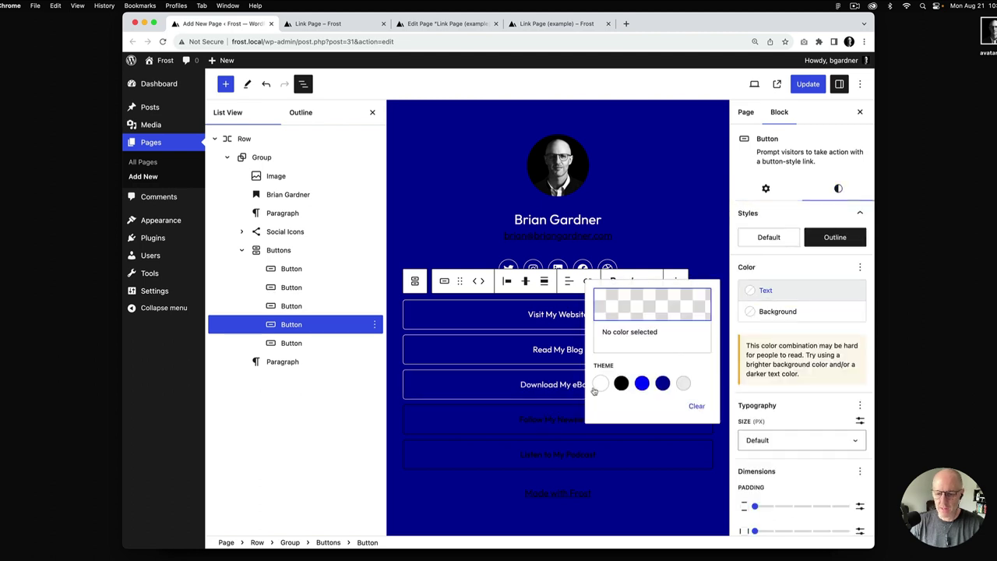
pyautogui.click(600, 382)
pyautogui.click(557, 459)
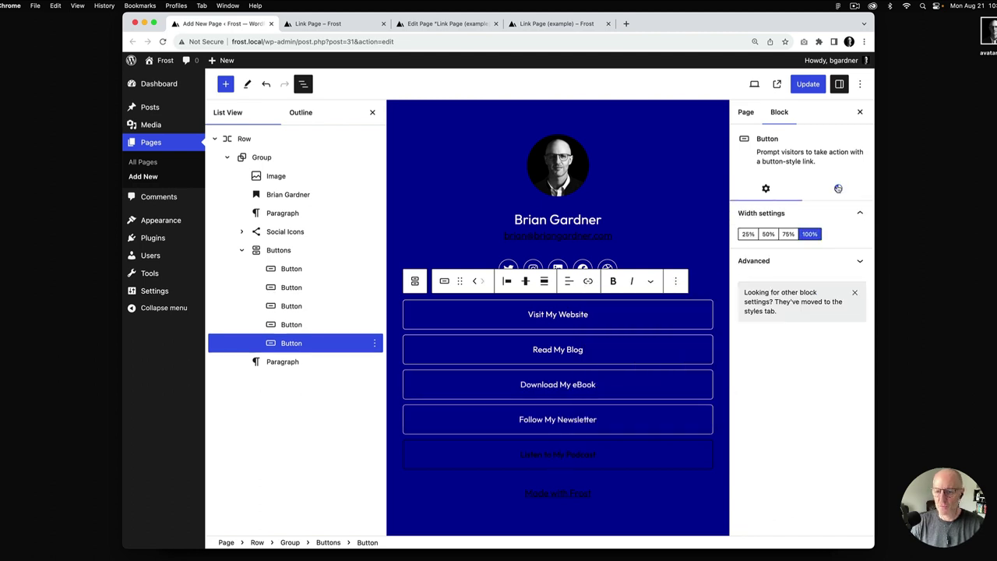
pyautogui.click(838, 189)
pyautogui.click(754, 289)
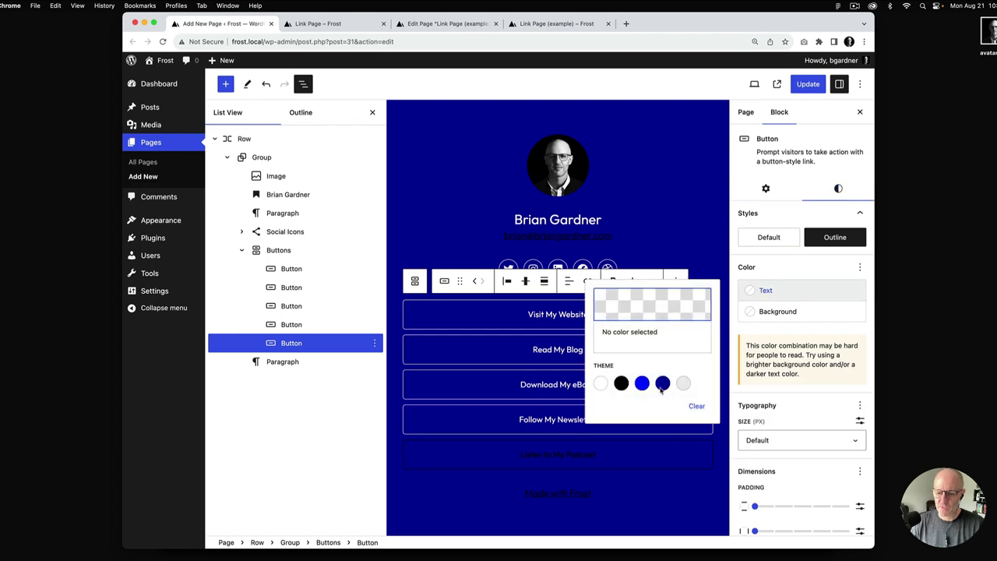
pyautogui.click(600, 382)
pyautogui.click(600, 494)
pyautogui.click(765, 212)
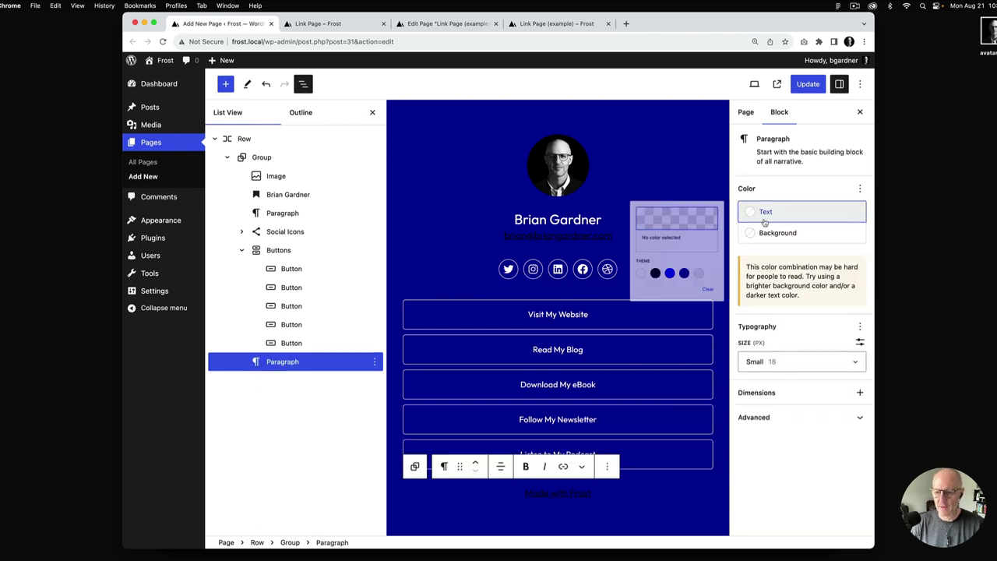
# Add a link colour to the footer paragraph and make the Made with Frost link white
pyautogui.click(860, 188)
pyautogui.click(757, 294)
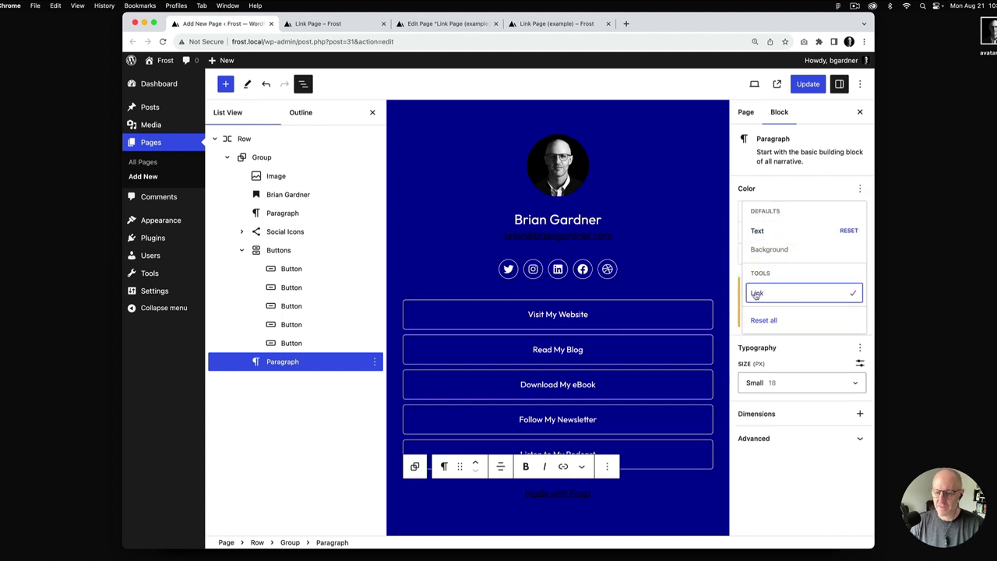
pyautogui.click(784, 191)
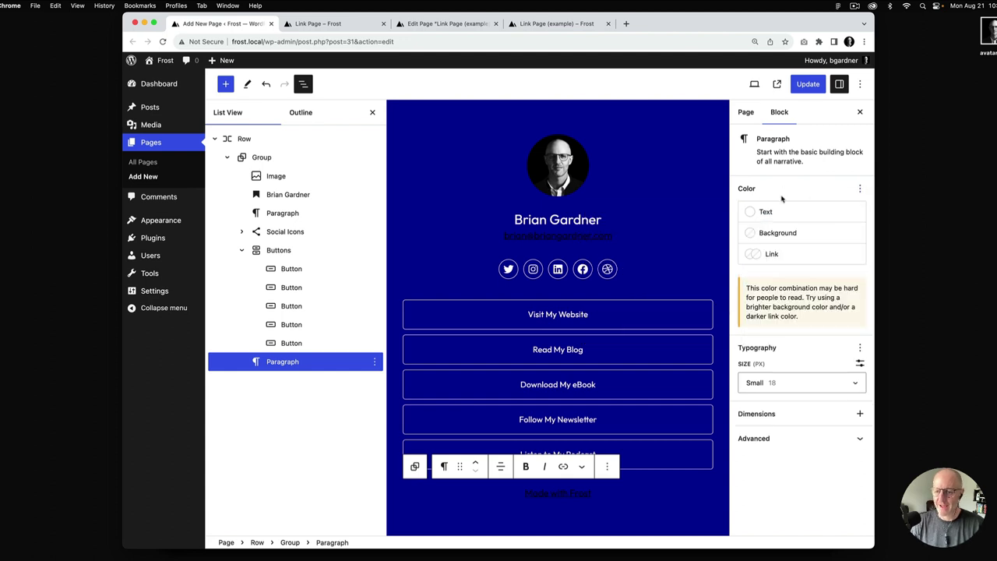
pyautogui.click(770, 255)
pyautogui.click(601, 373)
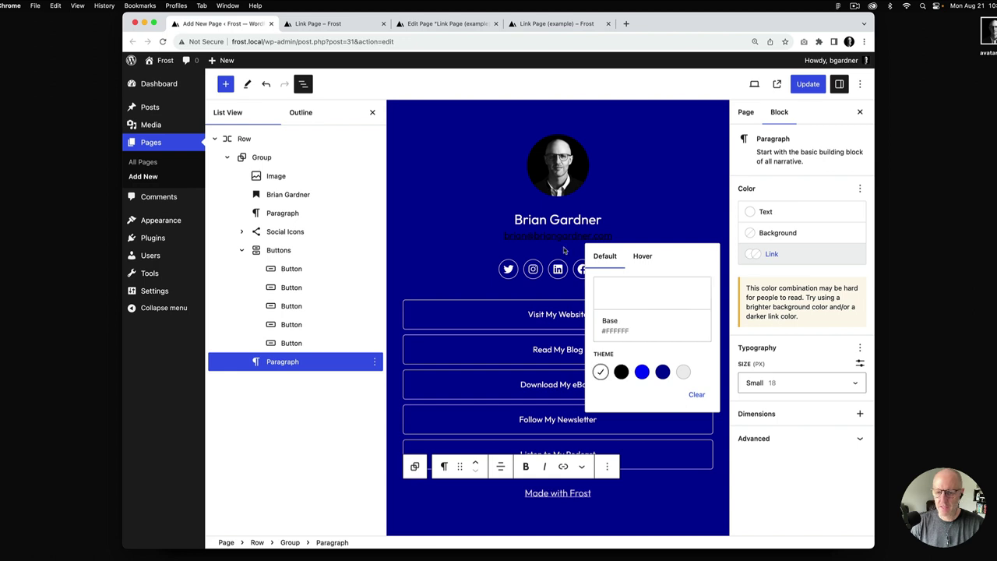
# Make the email line's text and link colour Base white, then save the page
pyautogui.click(564, 237)
pyautogui.click(826, 211)
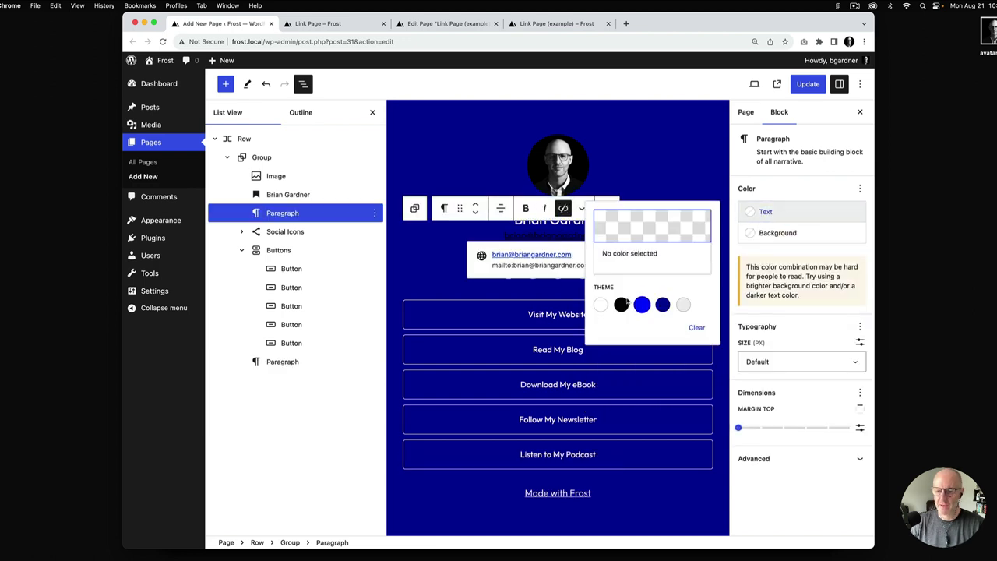
pyautogui.click(601, 304)
pyautogui.click(860, 188)
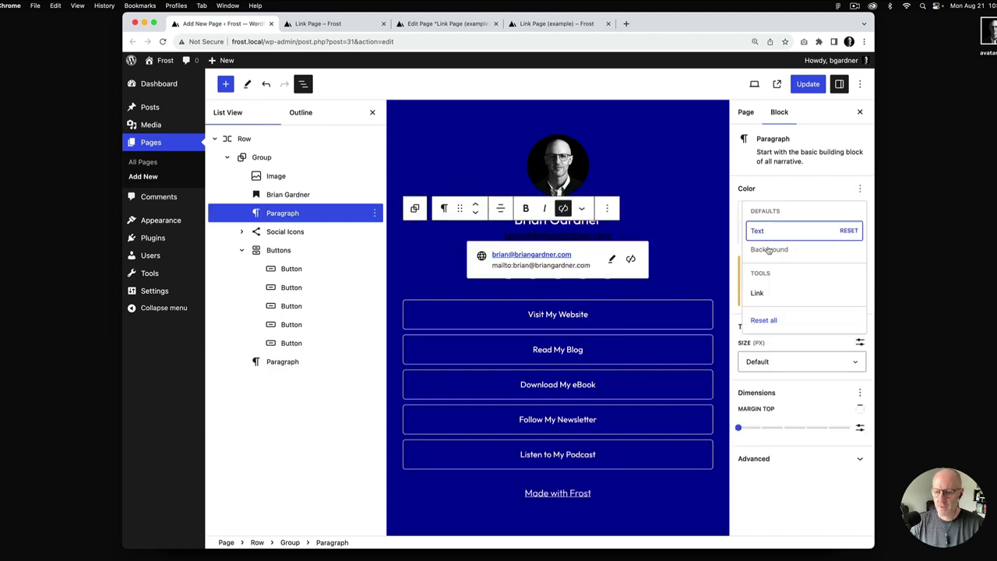
pyautogui.click(768, 290)
pyautogui.press('Escape')
pyautogui.click(752, 253)
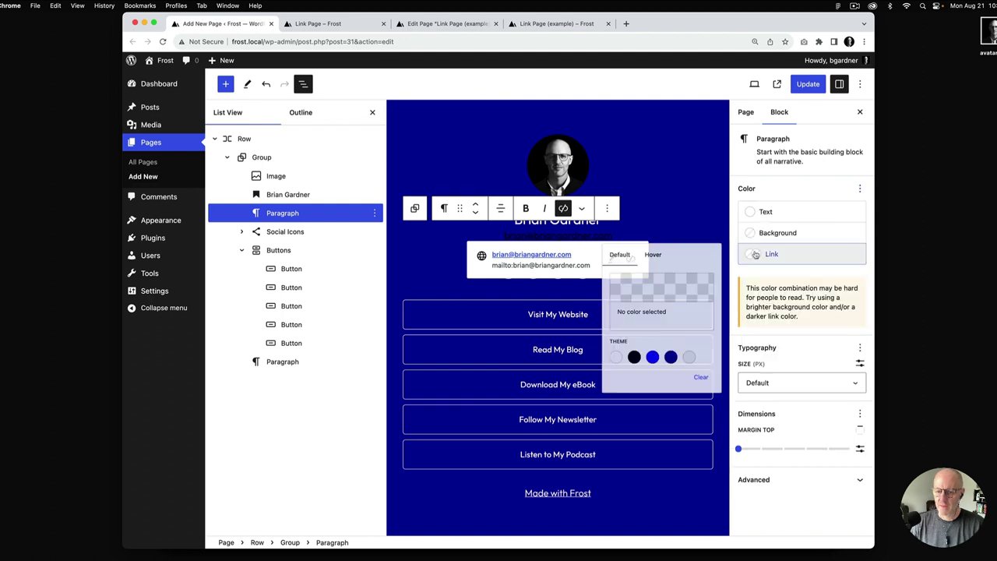
pyautogui.click(600, 372)
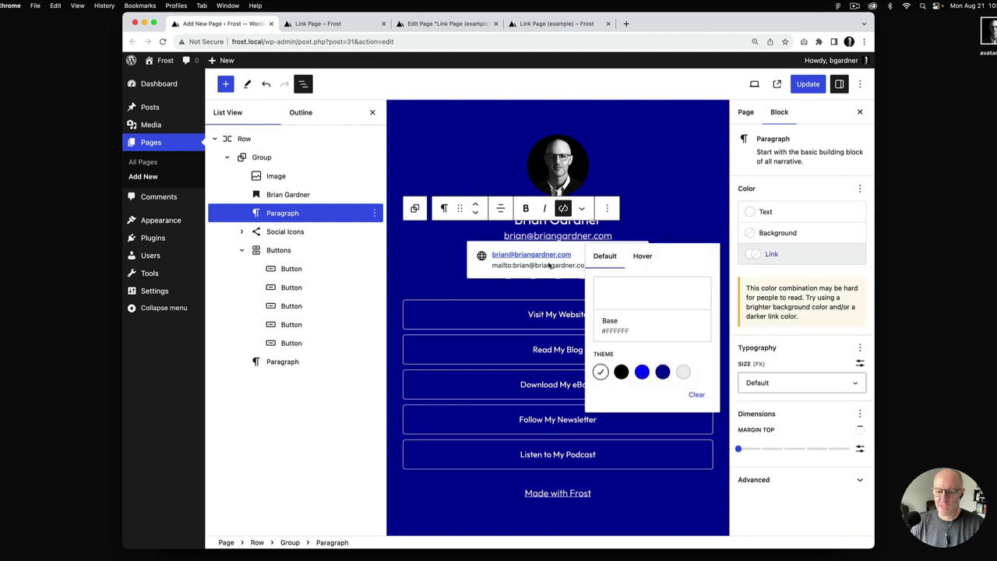
pyautogui.click(808, 84)
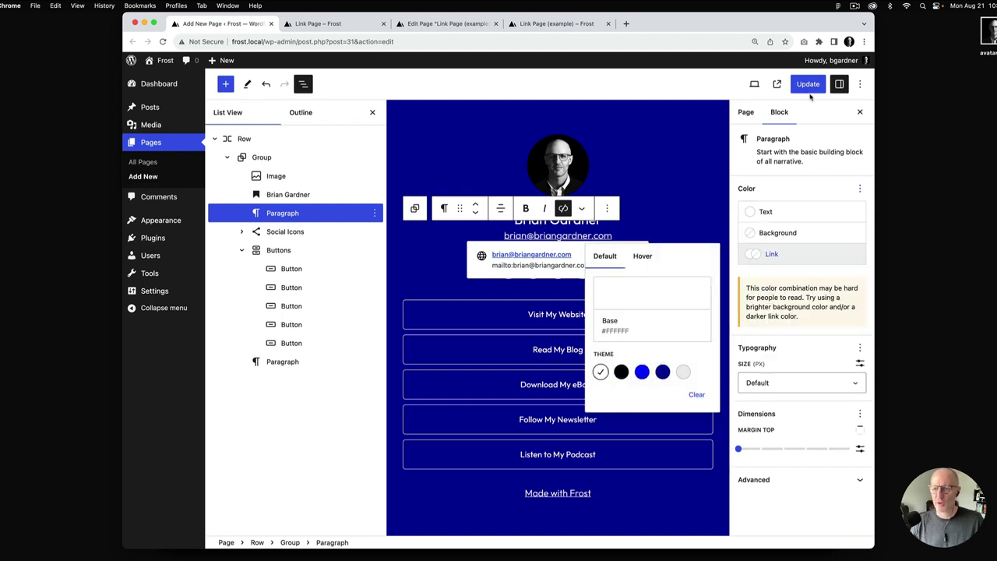
# Reload the live Link Page to confirm the white email link, then return to the editor
pyautogui.click(332, 28)
pyautogui.press('super+r')
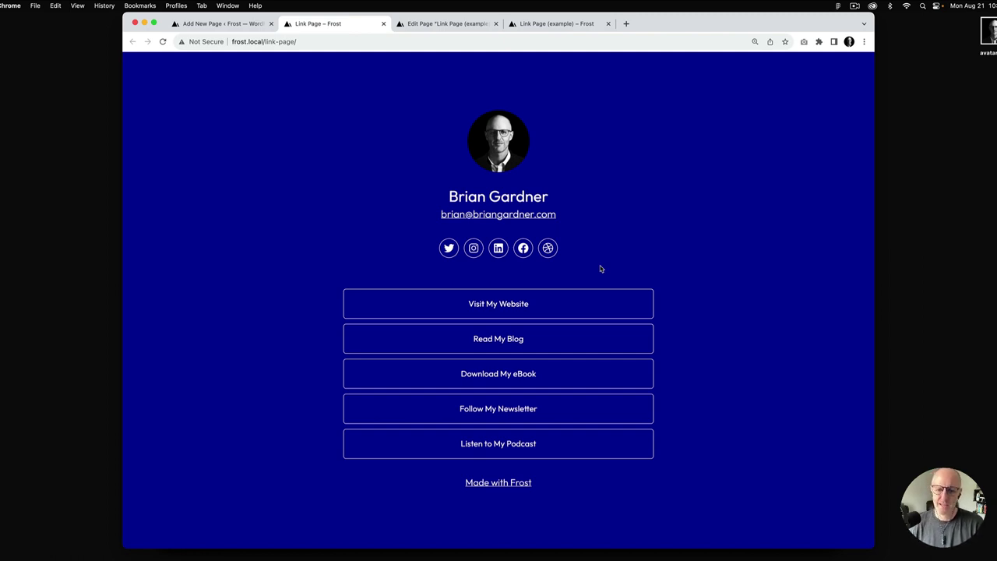
pyautogui.click(226, 23)
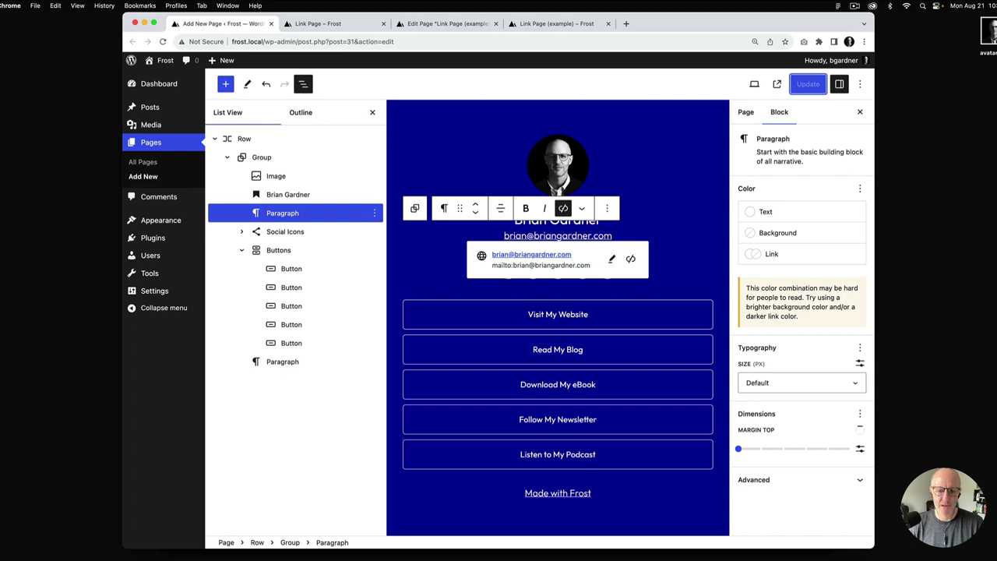
pyautogui.click(440, 315)
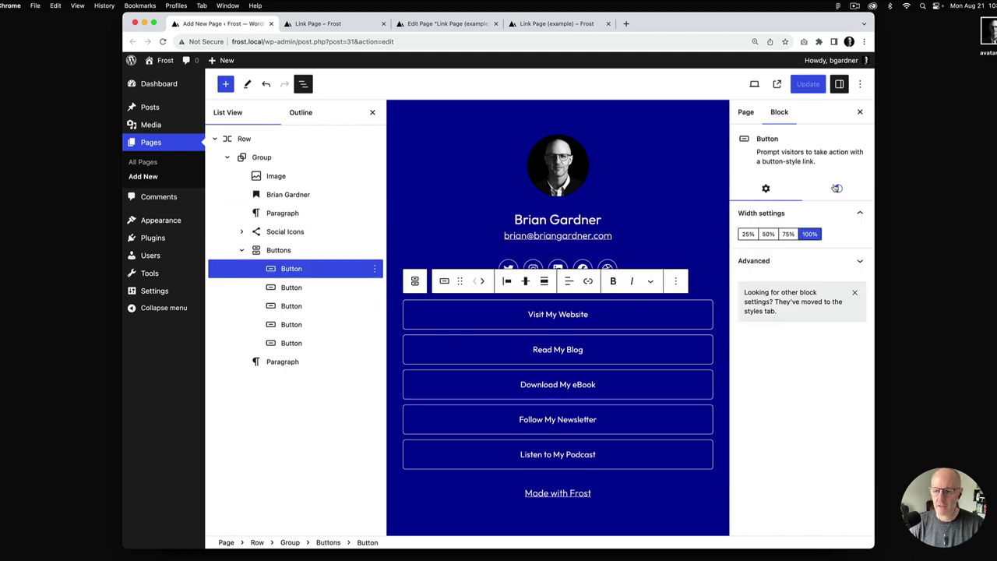
# Set border radius 100 on the Visit My Website and Read My Blog buttons
pyautogui.click(836, 189)
pyautogui.scroll(-3, 766, 507)
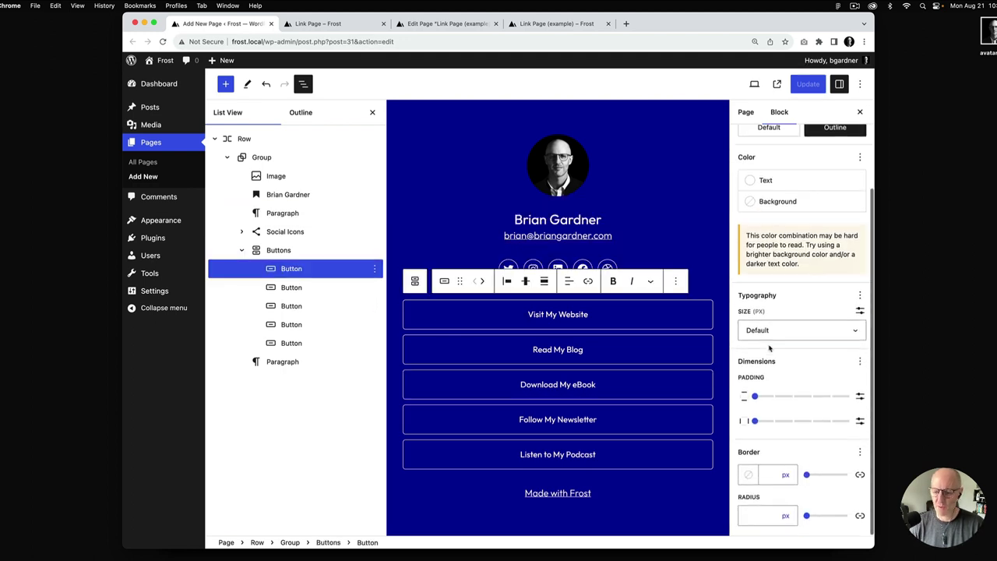
pyautogui.click(753, 516)
pyautogui.write('100')
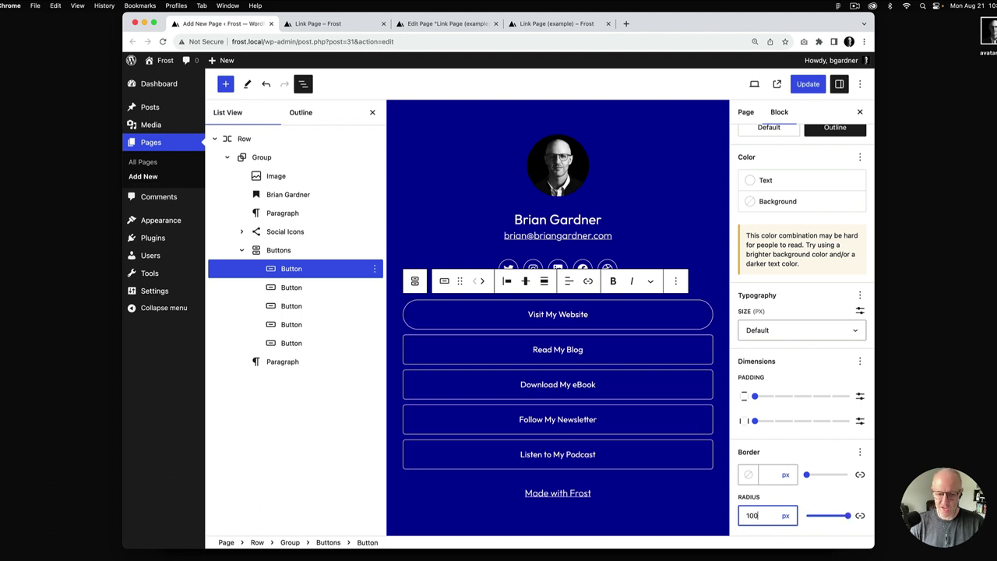
pyautogui.click(663, 354)
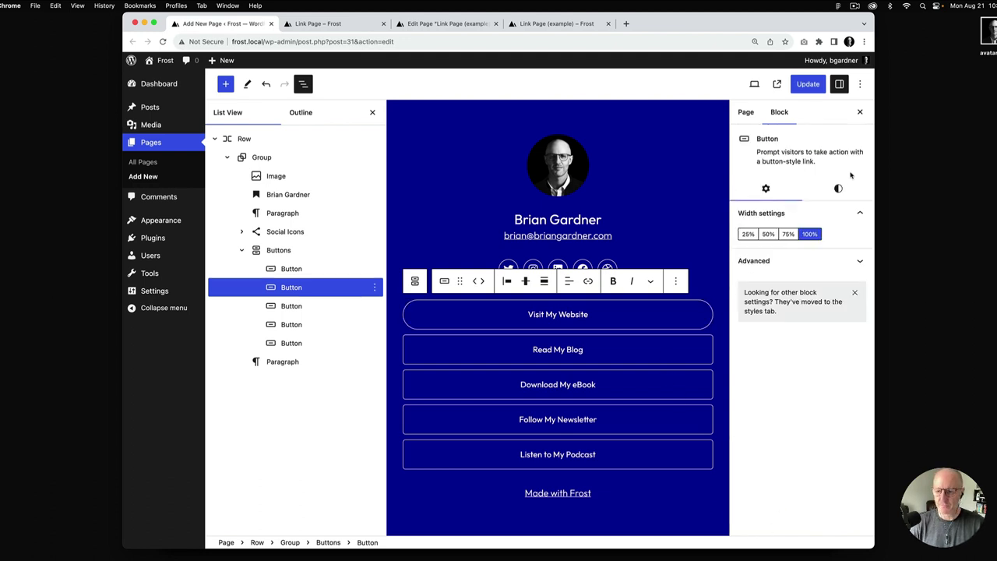
pyautogui.click(839, 188)
pyautogui.scroll(-3, 802, 465)
pyautogui.click(762, 515)
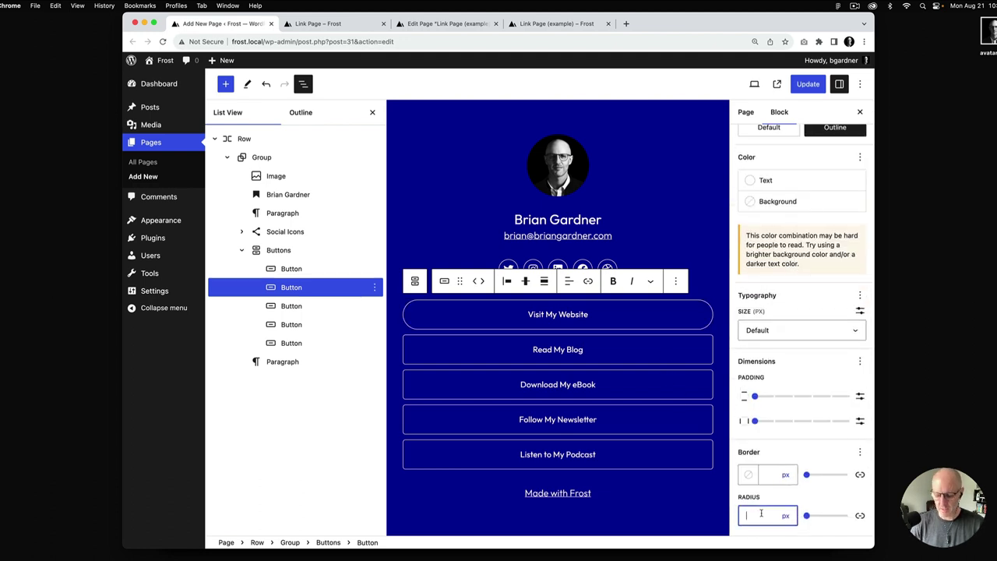
pyautogui.write('100')
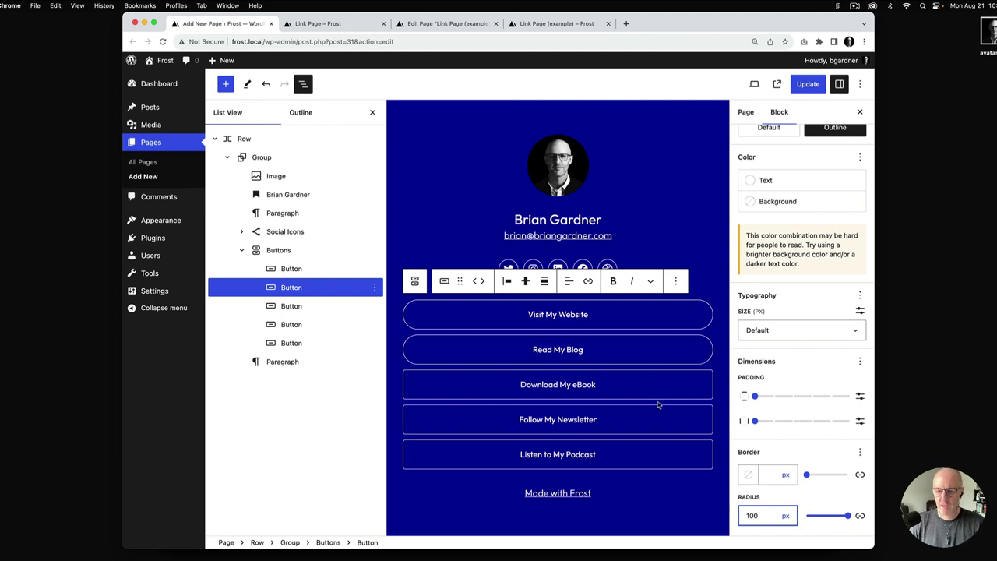
# Set border radius 0 on Download My eBook and Follow My Newsletter, then save the page
pyautogui.click(657, 382)
pyautogui.click(842, 190)
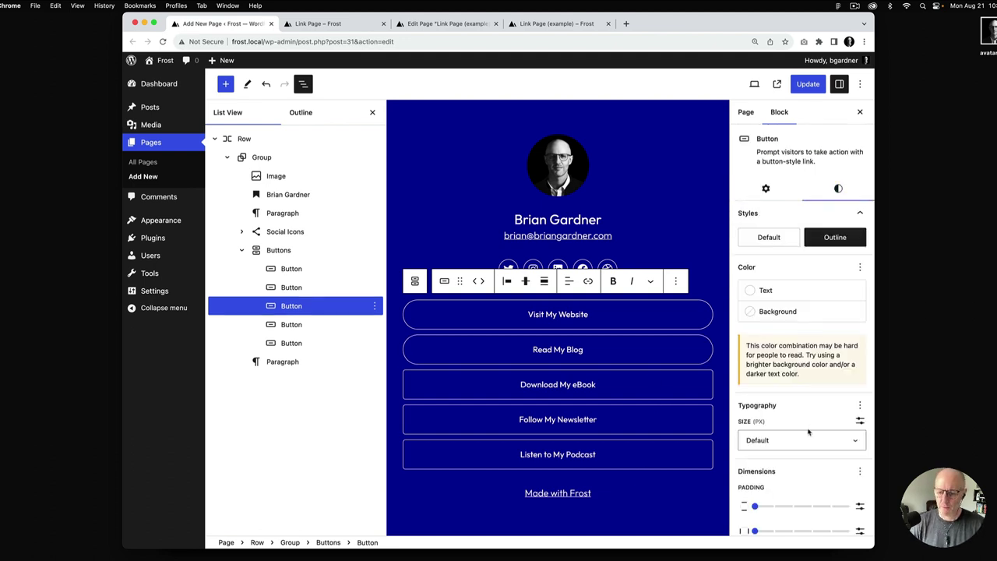
pyautogui.scroll(-3, 779, 468)
pyautogui.click(753, 513)
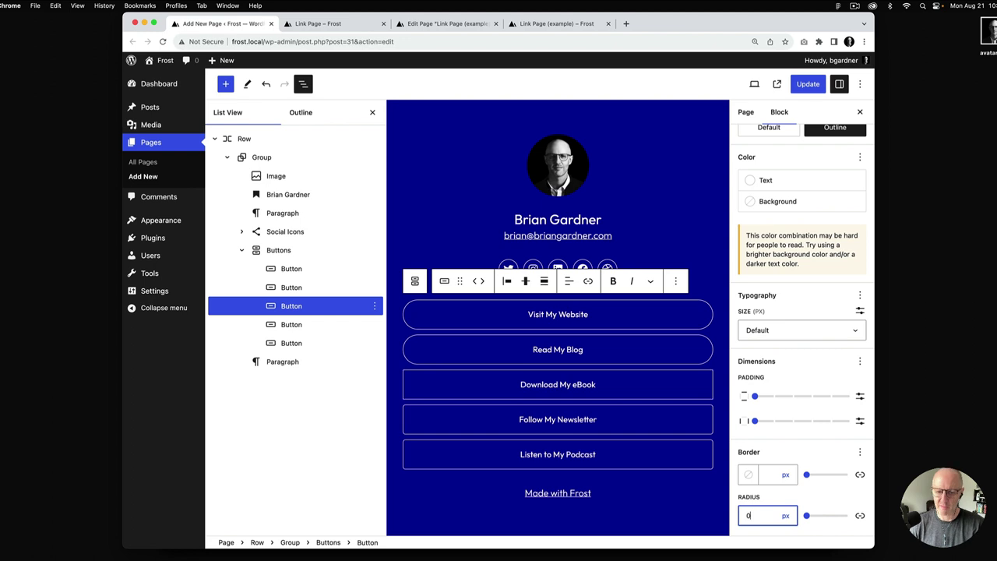
pyautogui.click(669, 421)
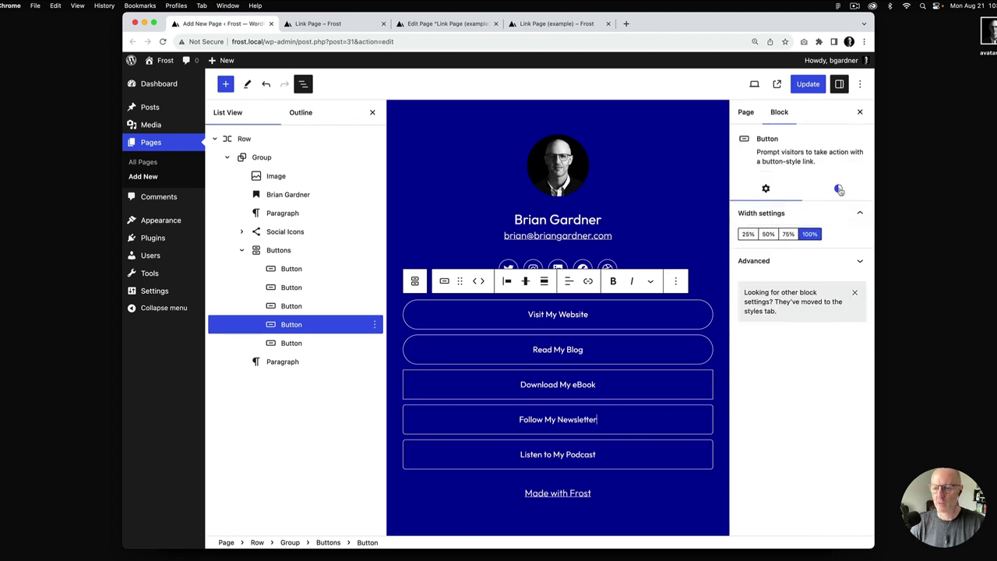
pyautogui.click(839, 189)
pyautogui.scroll(-3, 759, 508)
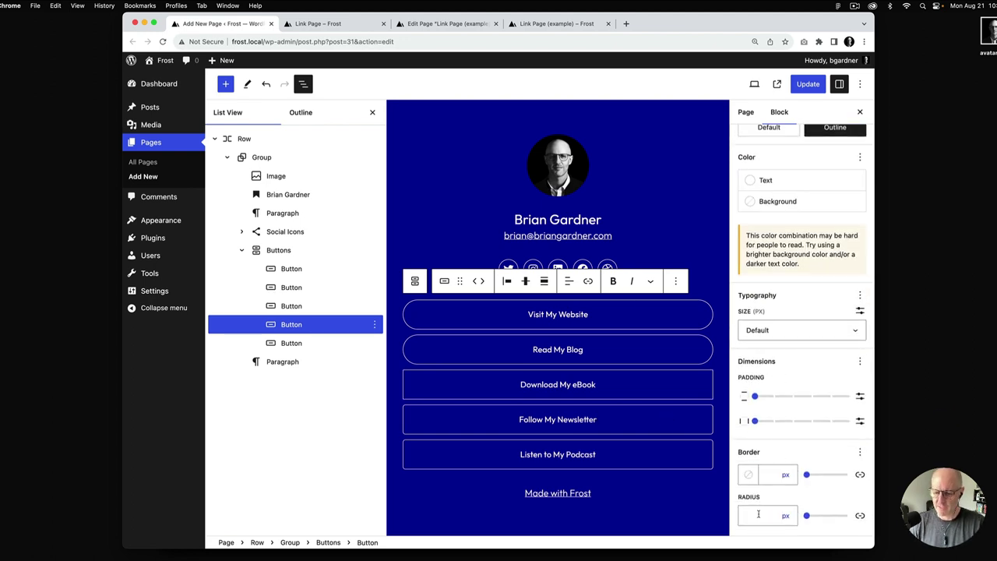
pyautogui.click(758, 515)
pyautogui.write('0')
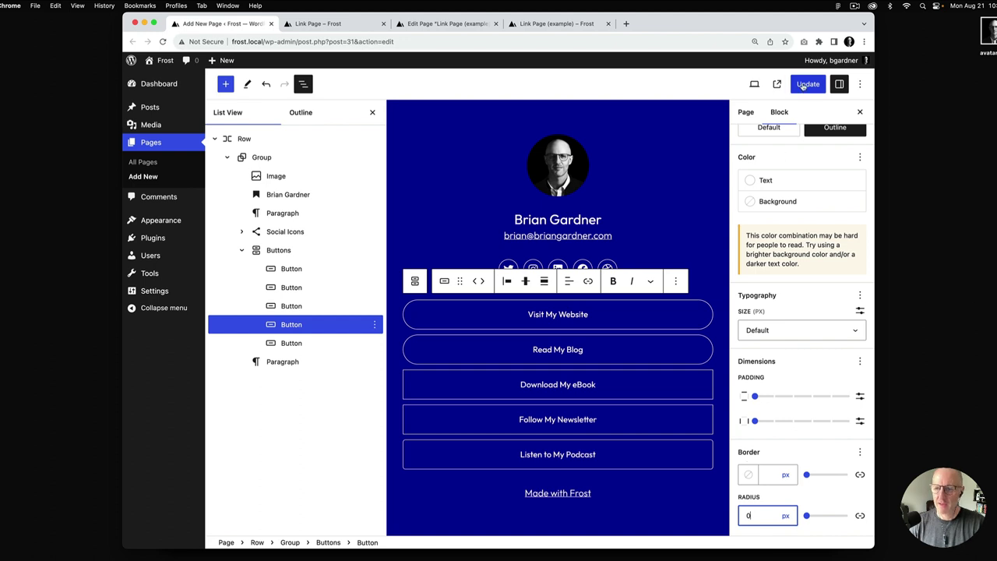
pyautogui.click(808, 84)
pyautogui.click(335, 24)
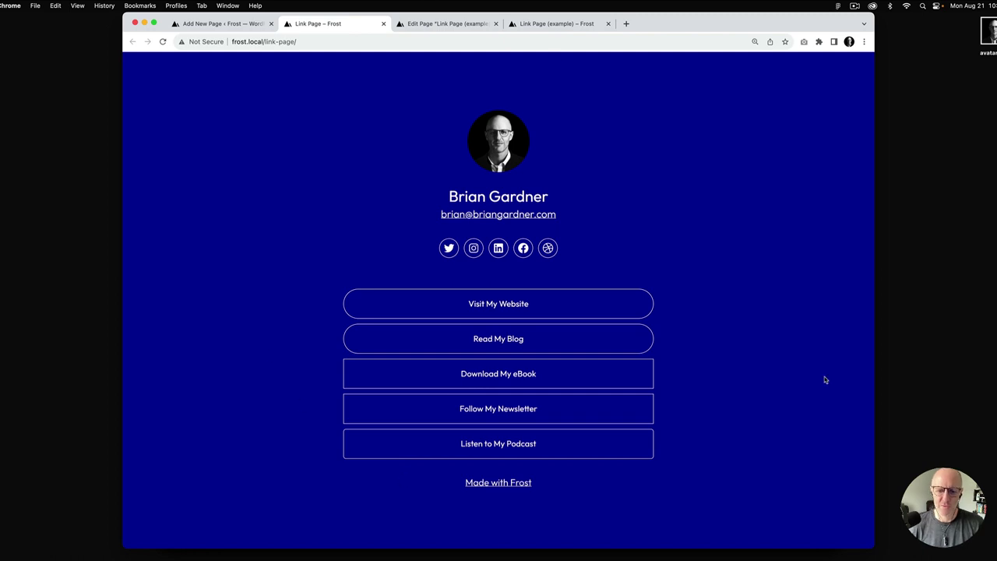
# Return to the page editor and select the outer Row block
pyautogui.click(220, 24)
pyautogui.click(251, 143)
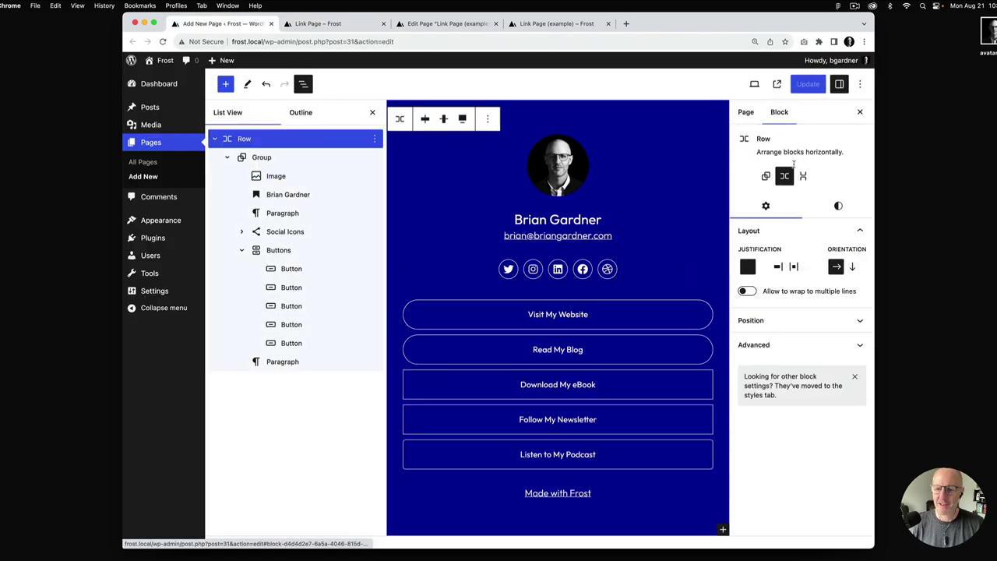
# Give the outer Row the theme's dark-to-blue gradient background and save the page
pyautogui.click(839, 206)
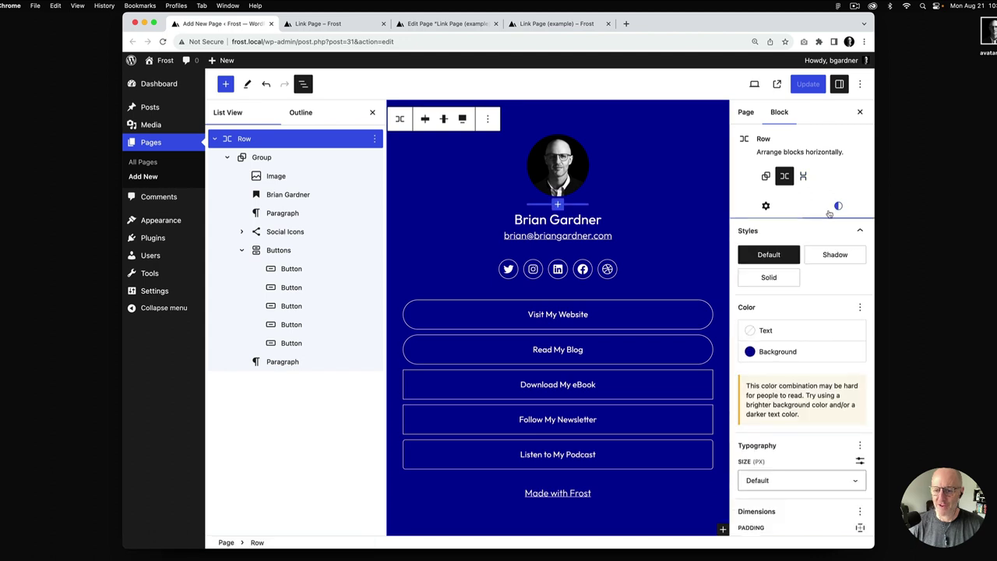
pyautogui.click(778, 351)
pyautogui.click(639, 353)
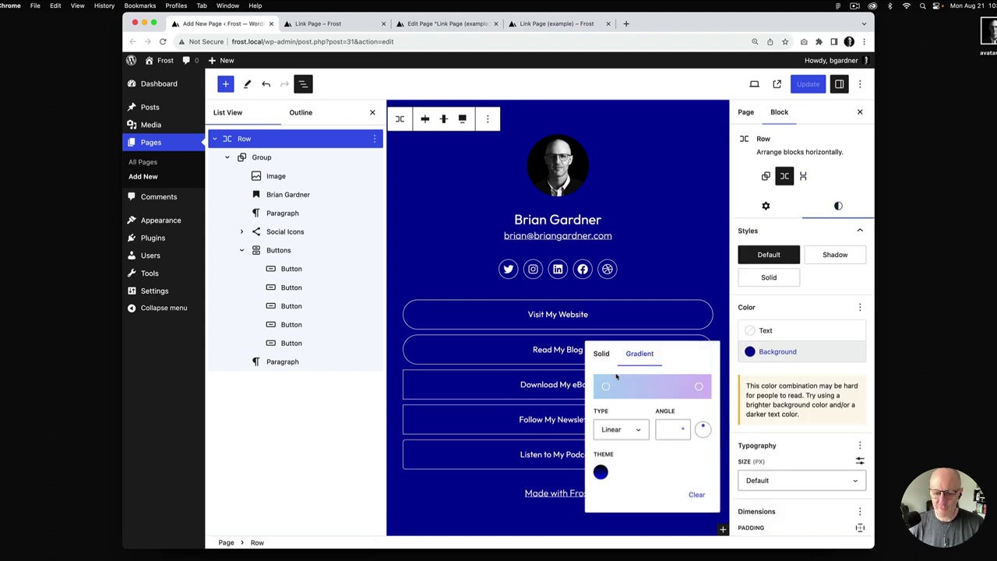
pyautogui.click(601, 471)
pyautogui.click(805, 86)
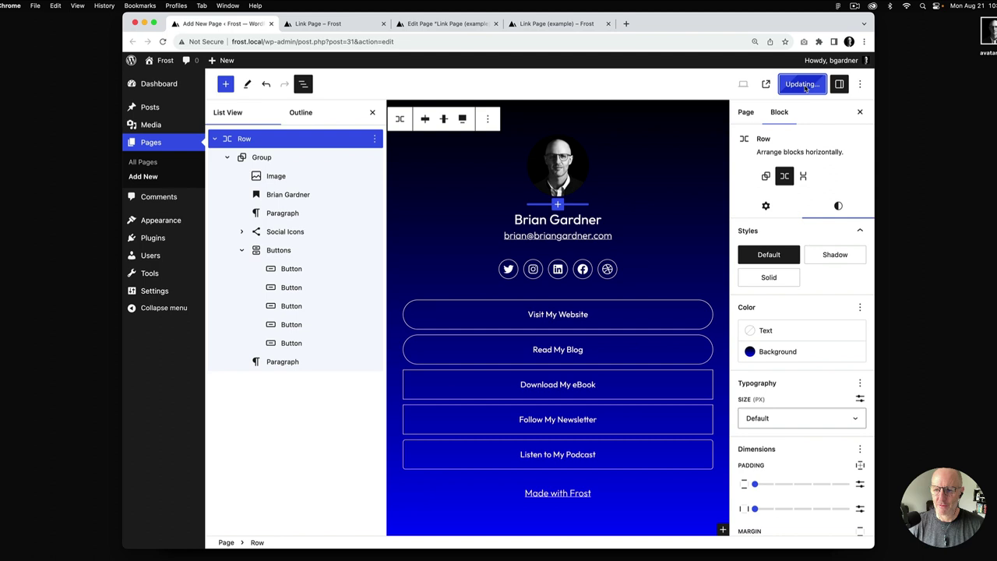
# Reload the live Link Page to view the gradient, then return to the editor
pyautogui.click(327, 28)
pyautogui.press('super+r')
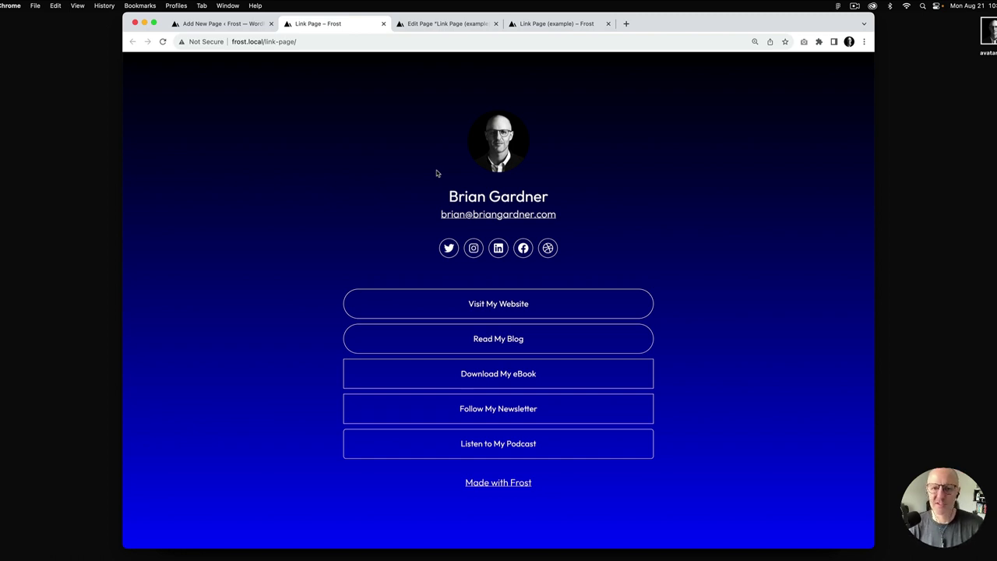
pyautogui.click(242, 25)
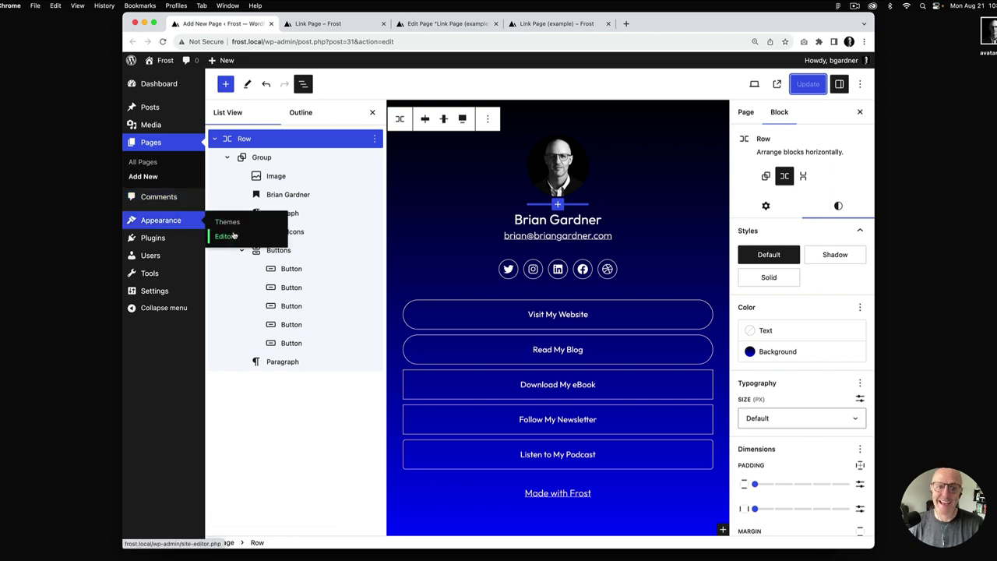
# Save the Teal style variation in the Site Editor and reload the live Link Page
pyautogui.click(223, 235)
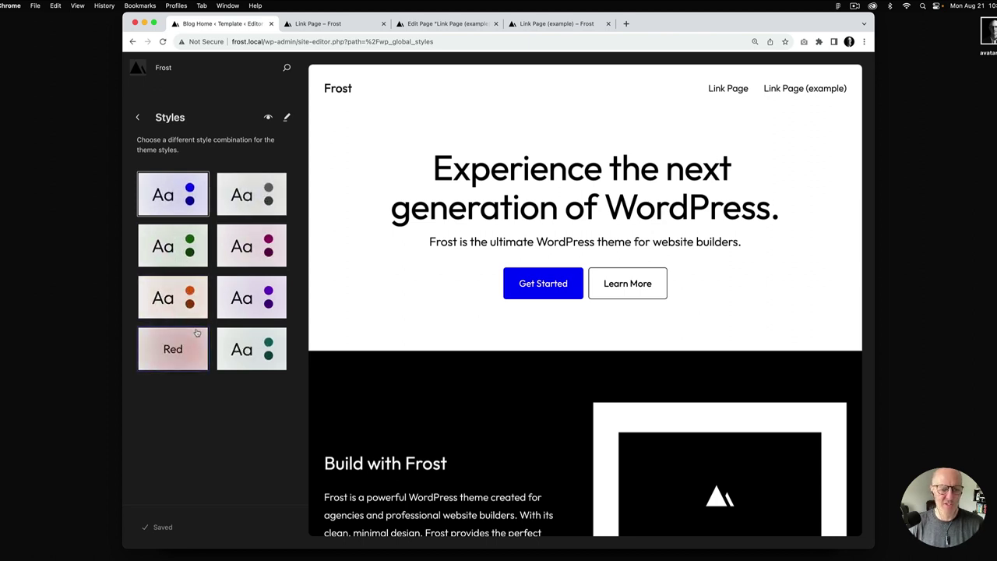
pyautogui.click(232, 342)
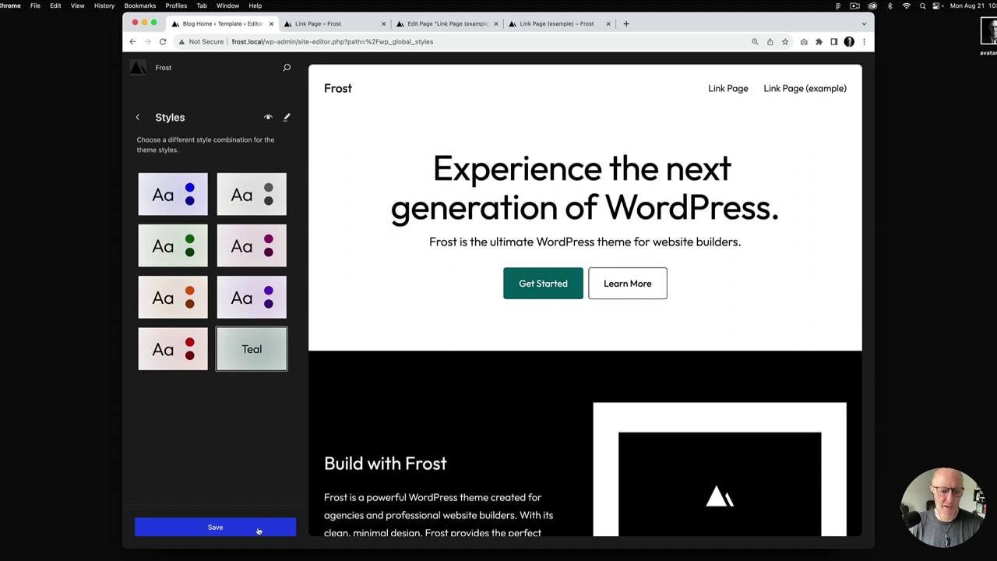
pyautogui.click(259, 531)
pyautogui.click(351, 24)
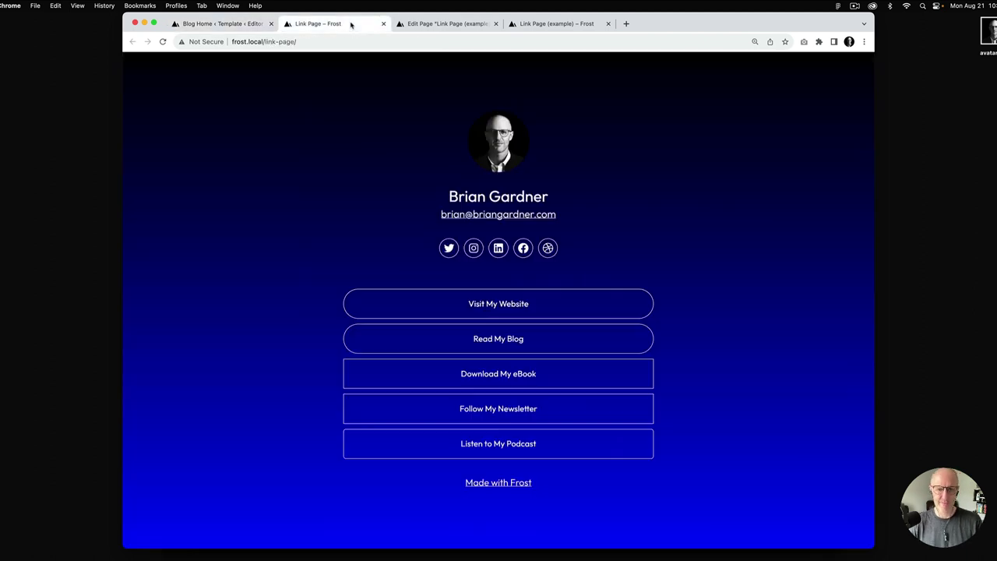
pyautogui.press('super+r')
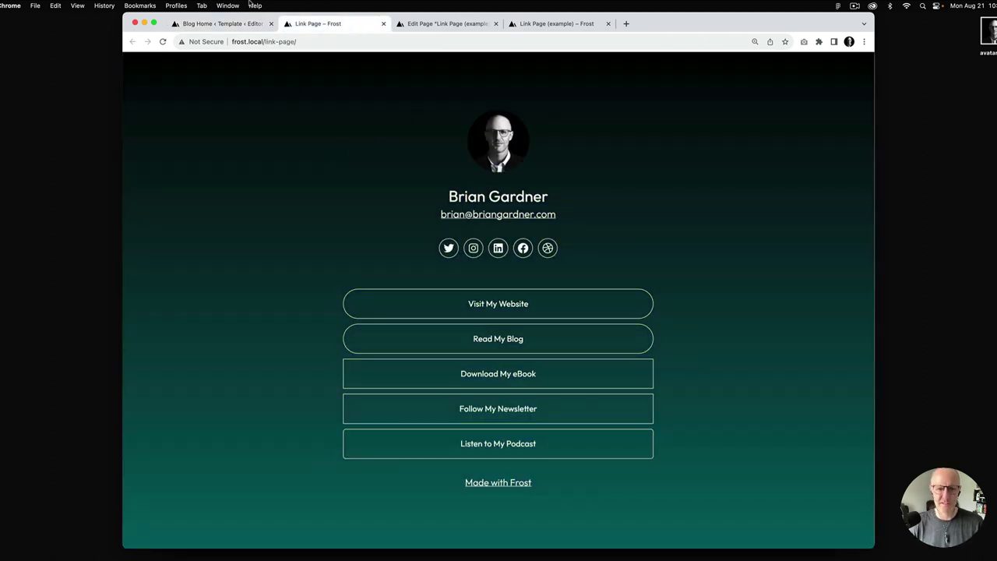
# Switch to the Magenta style variation, save it, and reload the live Link Page
pyautogui.click(220, 23)
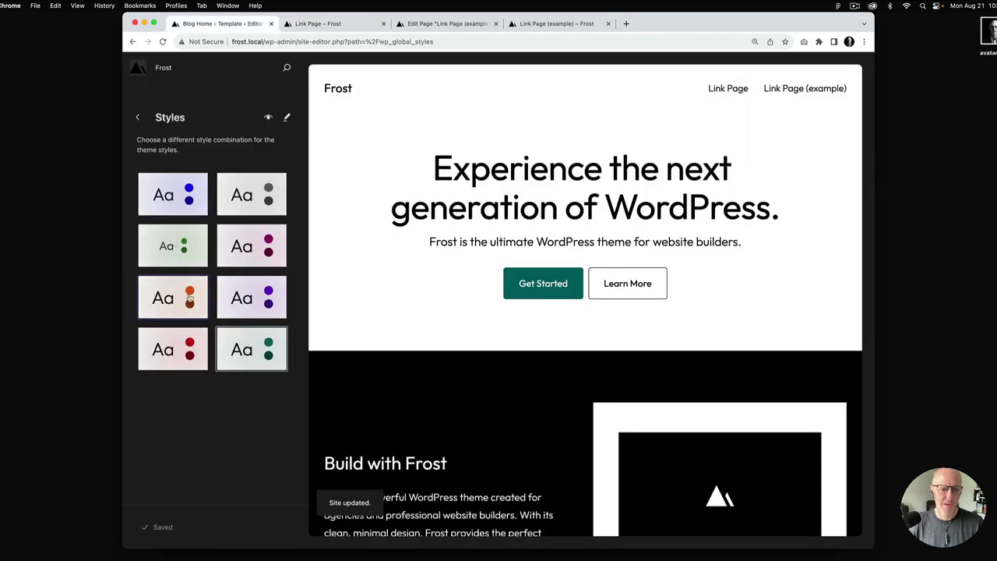
pyautogui.click(241, 260)
pyautogui.click(216, 527)
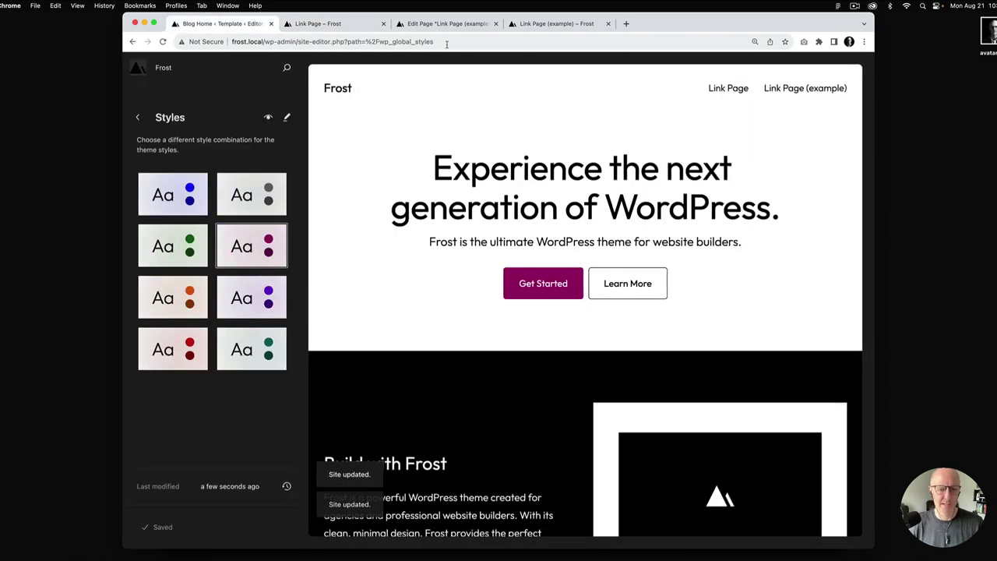
pyautogui.click(351, 25)
pyautogui.press('super+r')
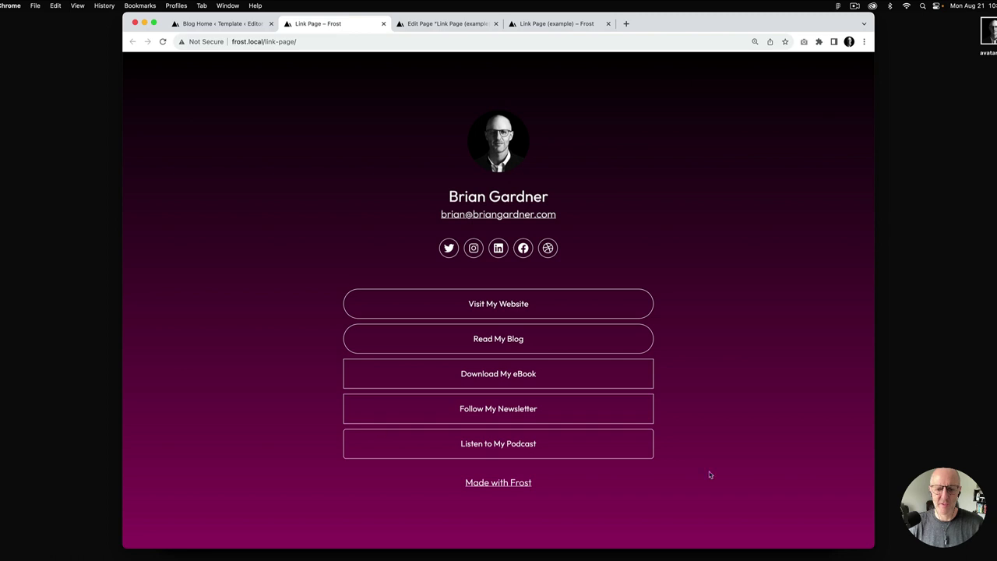